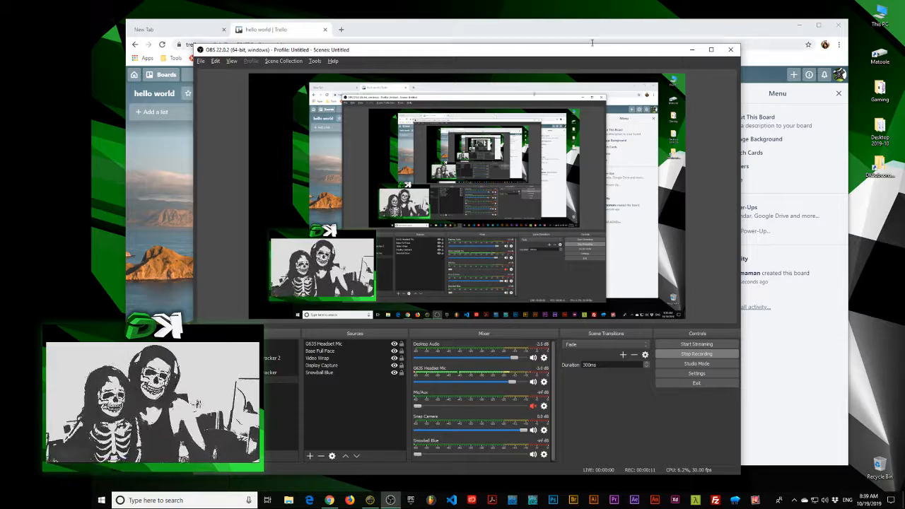
# Switch to the browser window with the hello world Trello board and show its full web address
pyautogui.click(565, 31)
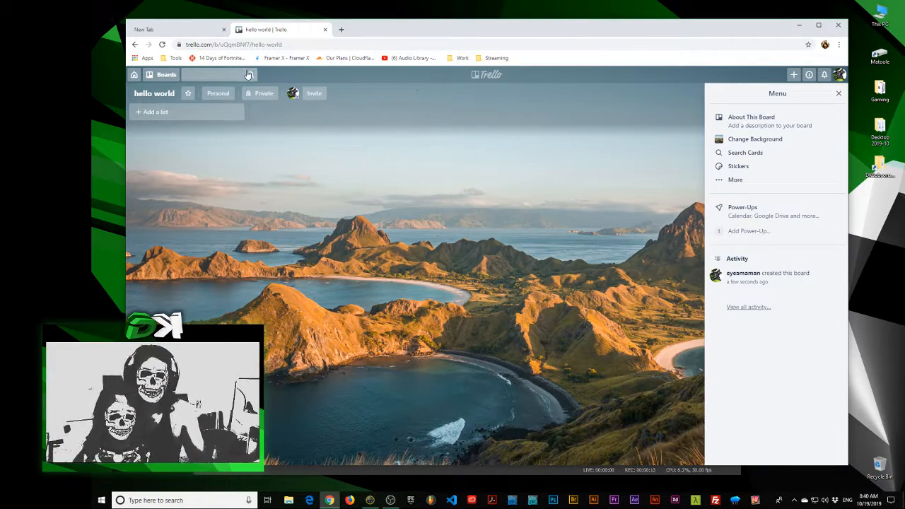
pyautogui.click(201, 45)
pyautogui.click(209, 45)
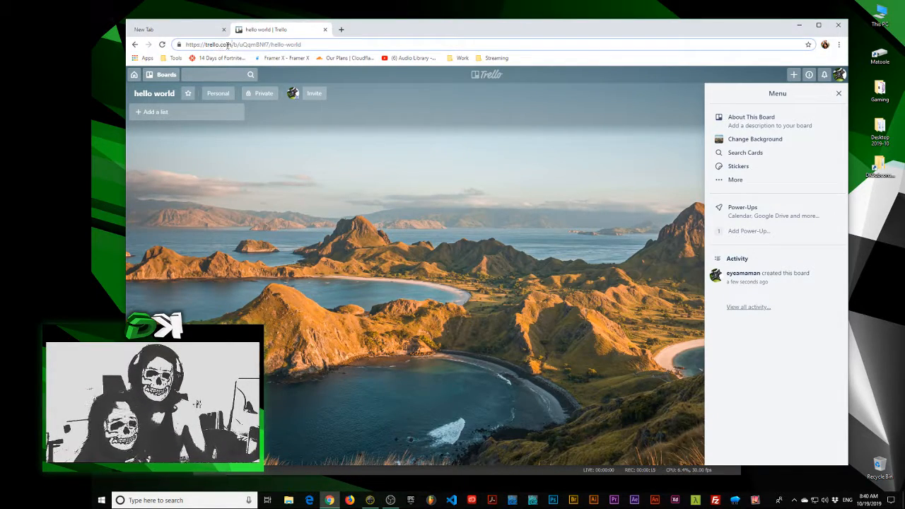
pyautogui.click(264, 210)
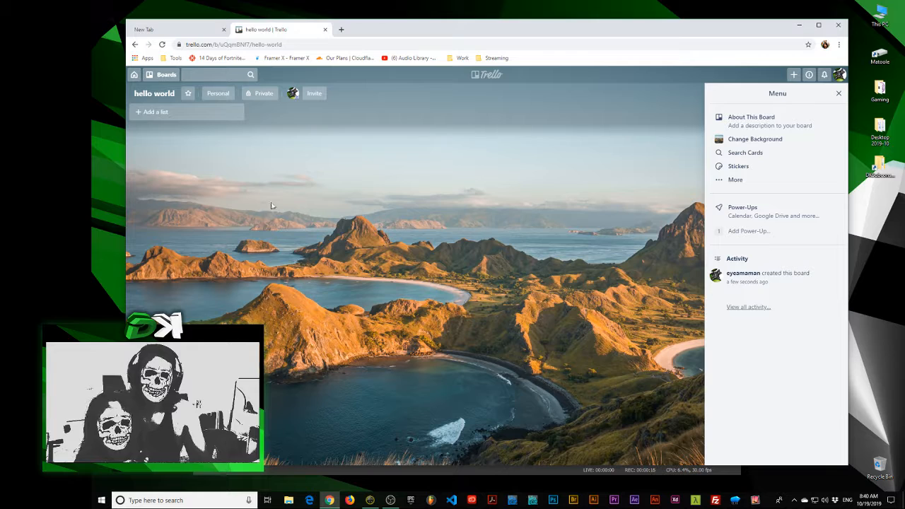
# Open the boards list, look through the starred and personal boards, and close it again
pyautogui.click(166, 75)
pyautogui.scroll(-3, 177, 185)
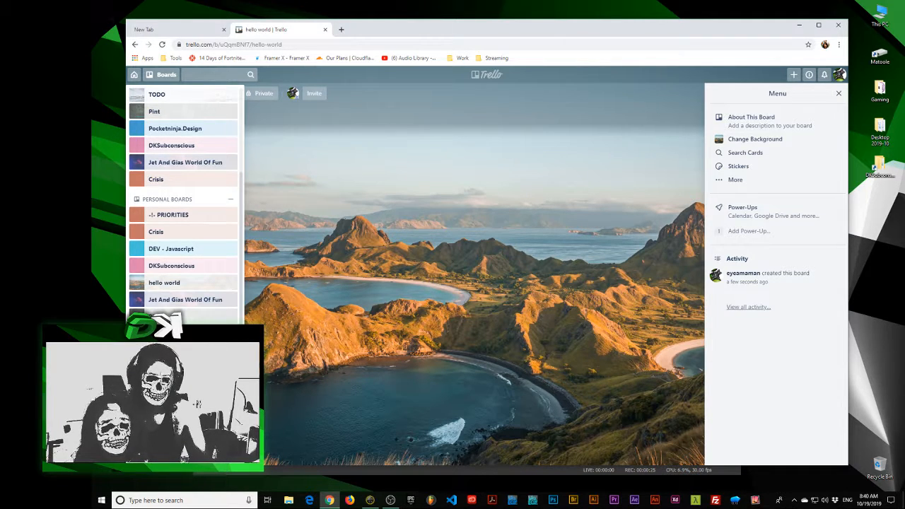
pyautogui.click(353, 350)
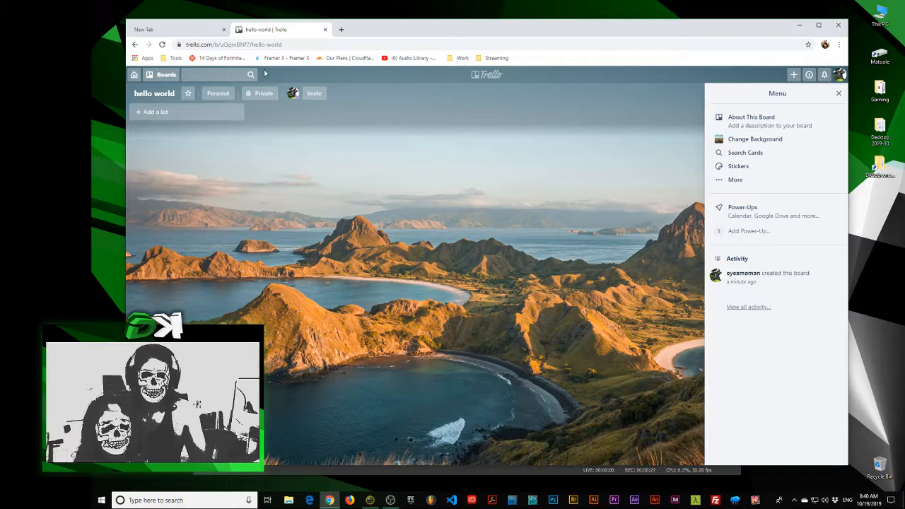
# Close the board's menu and reposition the browser window on the desktop
pyautogui.moveTo(450, 29); pyautogui.dragTo(476, 42)
pyautogui.hotkey('alt', 'Tab')
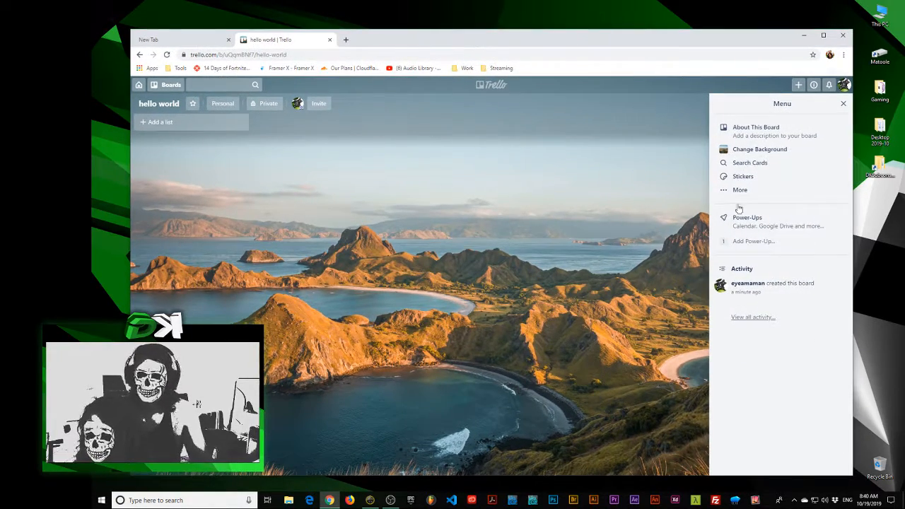
pyautogui.click(843, 104)
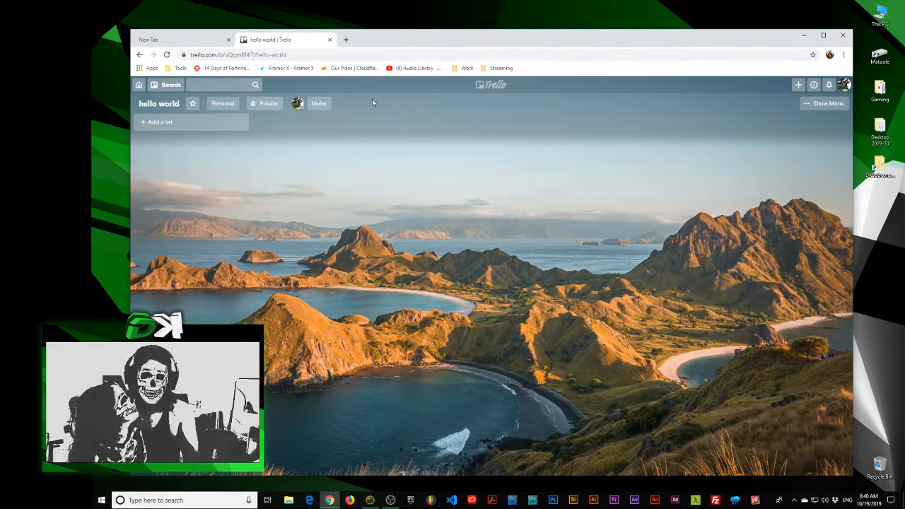
pyautogui.moveTo(414, 44)
pyautogui.mouseDown()
pyautogui.moveTo(421, 21)
pyautogui.moveTo(423, 29)
pyautogui.mouseUp()
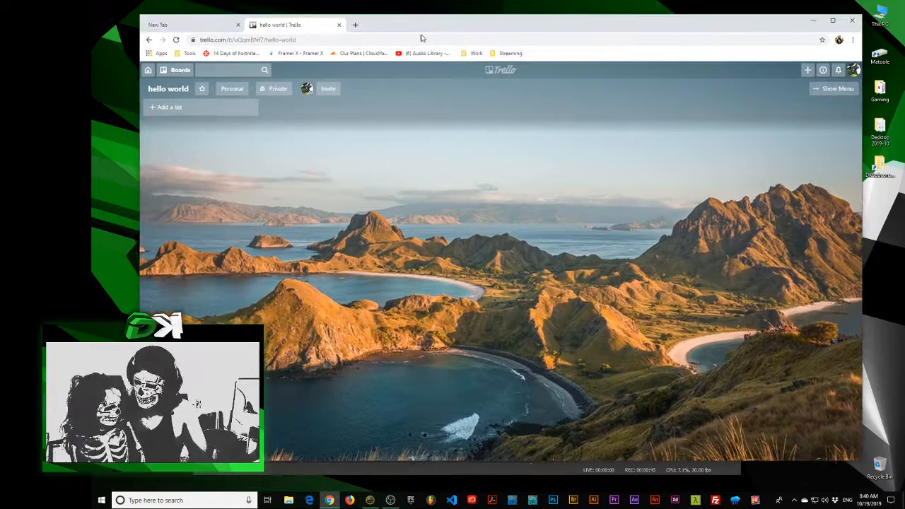
# Enlarge the board page to 150% zoom
pyautogui.hotkey('ctrl', '+')
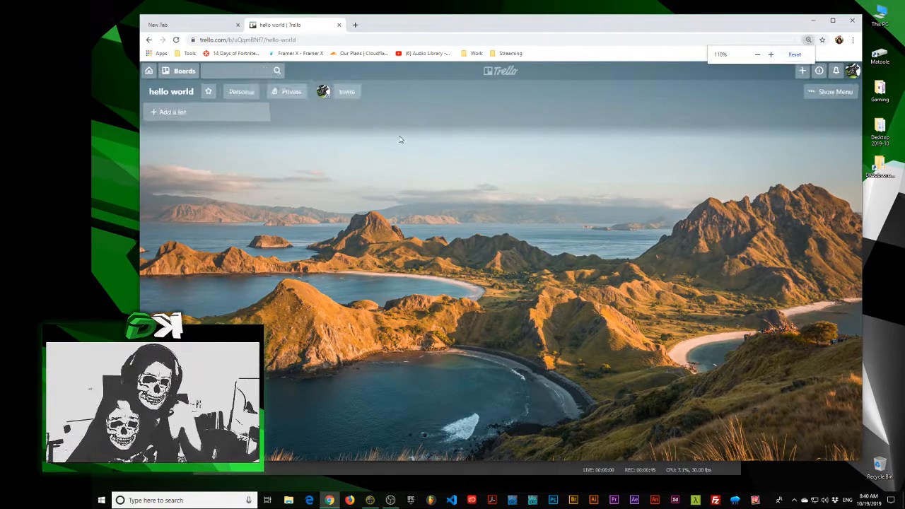
pyautogui.hotkey('ctrl', '+')
pyautogui.hotkey('ctrl', '-')
pyautogui.hotkey('ctrl', '+')
pyautogui.hotkey('ctrl', '+')
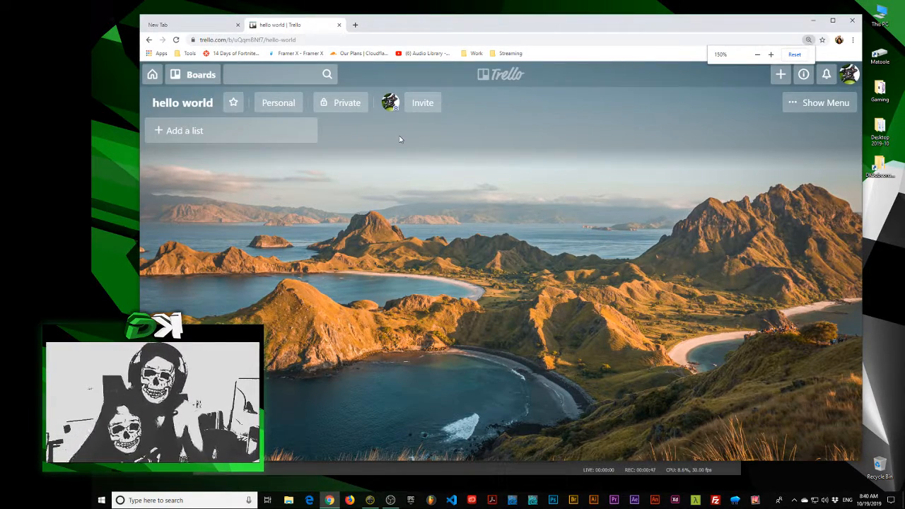
# Add a first list titled Tasks to the hello world board
pyautogui.click(218, 136)
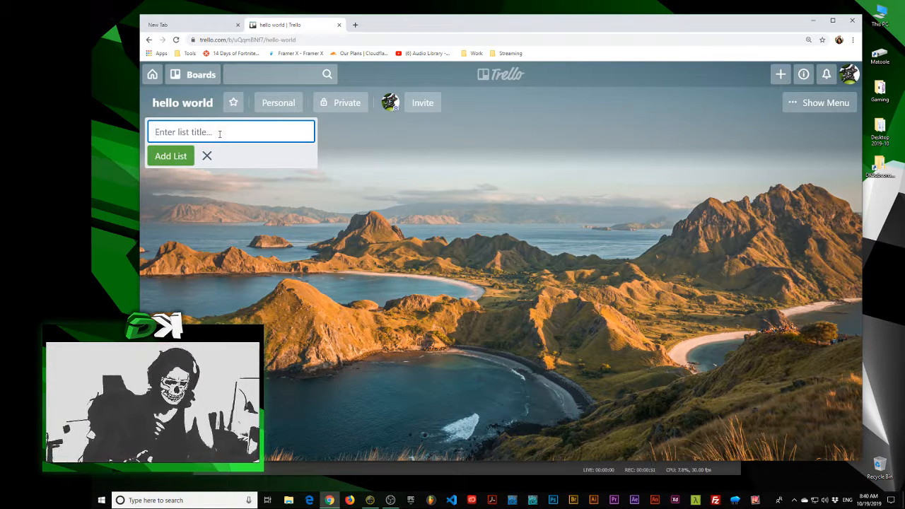
pyautogui.write('In pr')
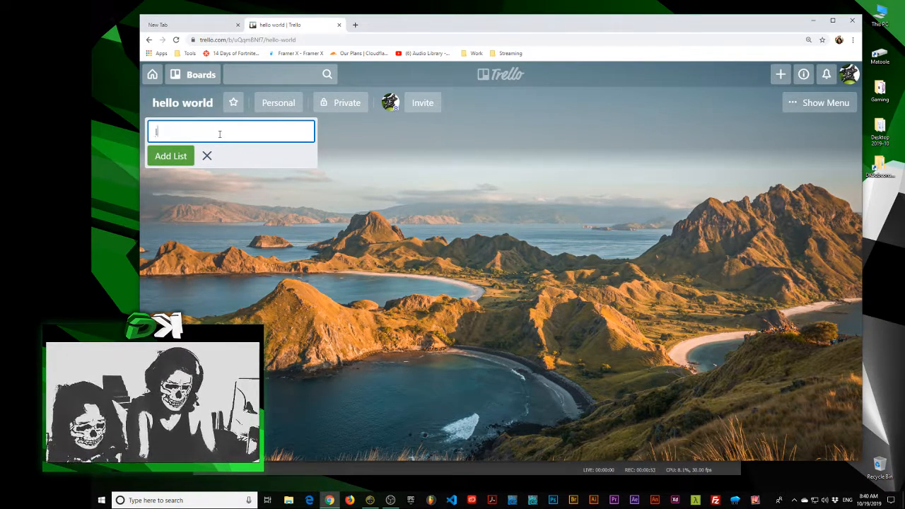
pyautogui.hotkey('ctrl', 'a')
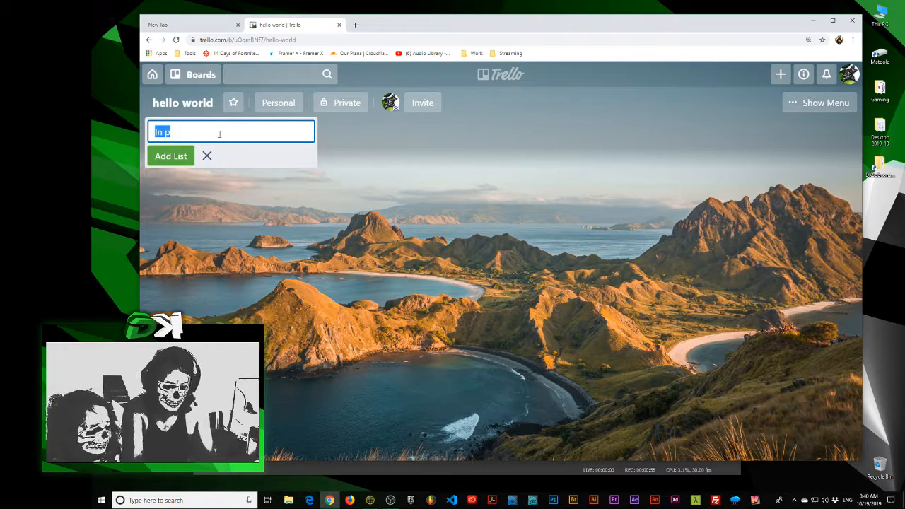
pyautogui.write('Tasks')
pyautogui.press('Return')
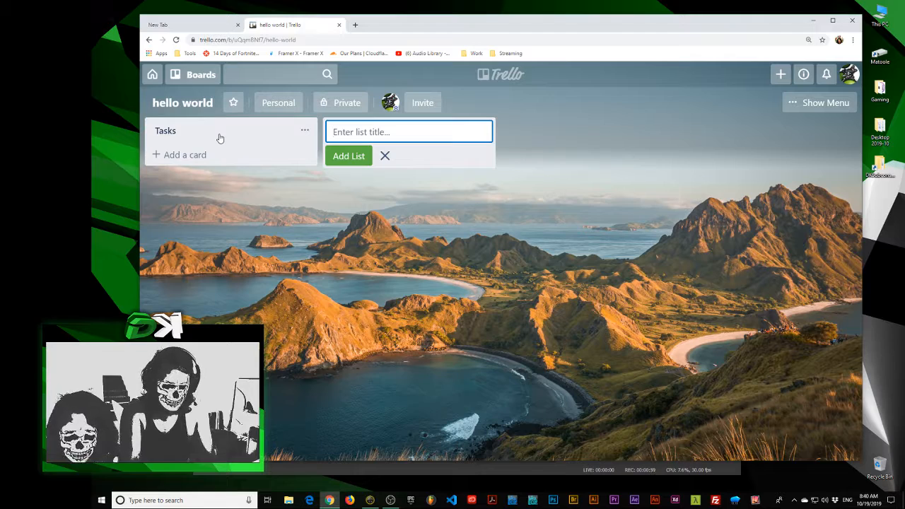
# Add three more lists titled In progress, Blocked and Complete, and finish list entry
pyautogui.write('In progre')
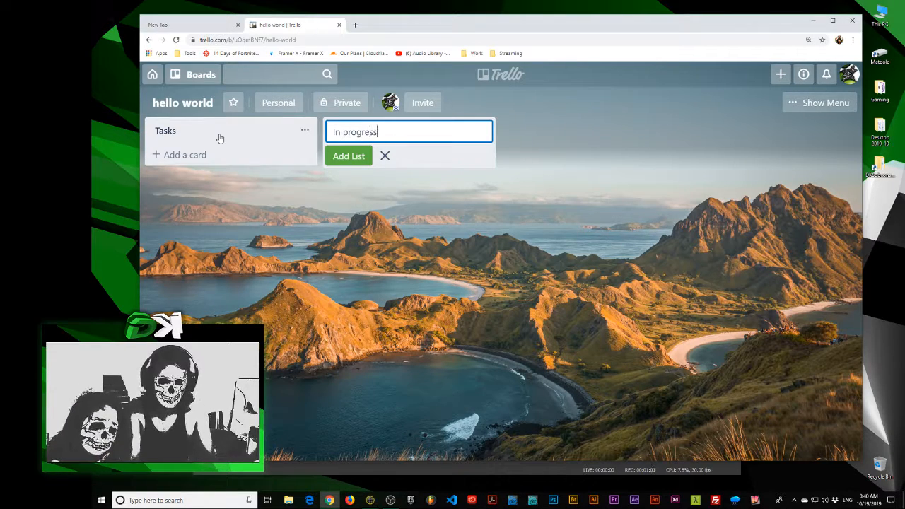
pyautogui.write('ss')
pyautogui.press('Return')
pyautogui.write('Blocked')
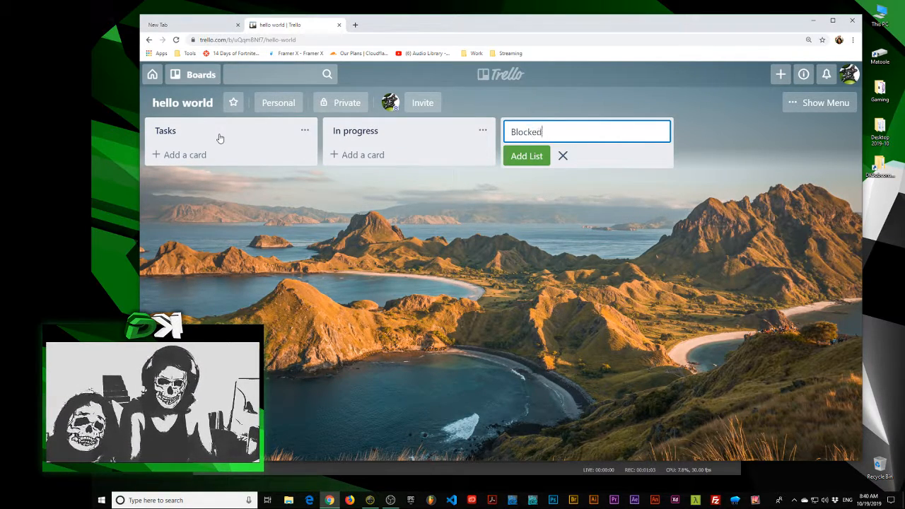
pyautogui.press('Return')
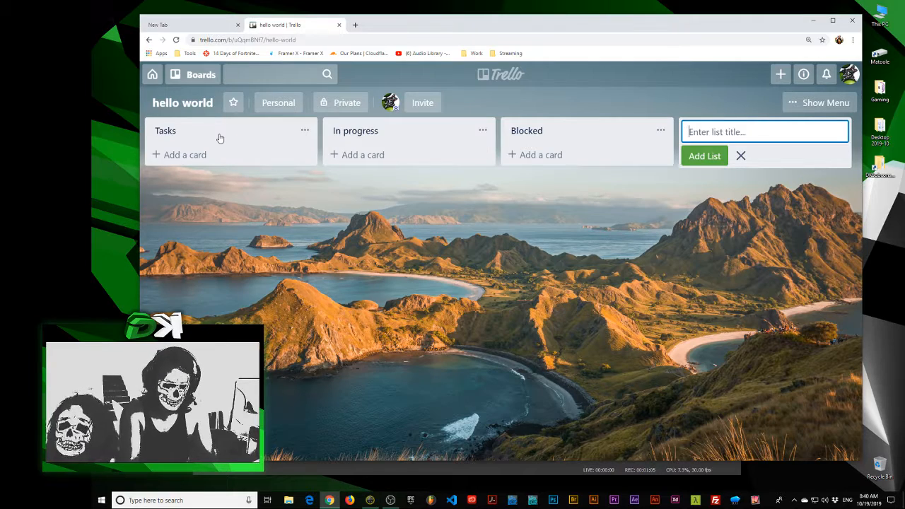
pyautogui.write('Complete')
pyautogui.press('Return')
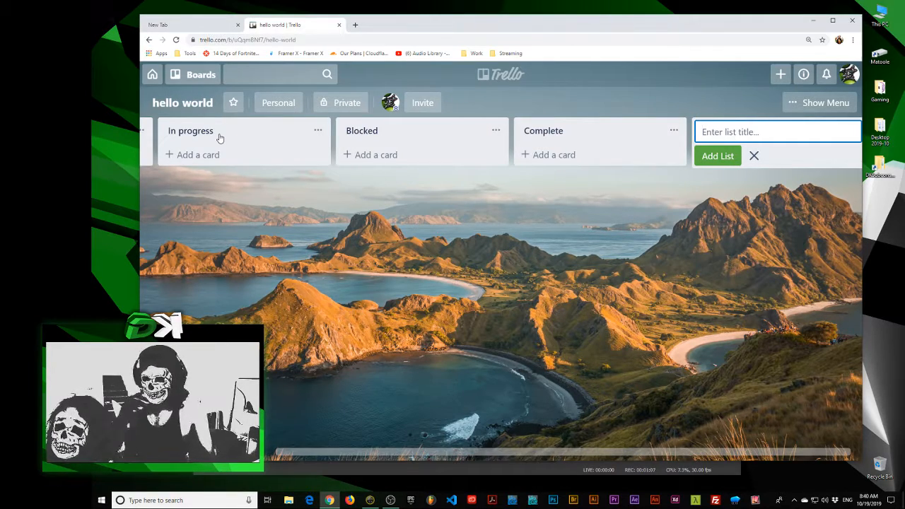
pyautogui.hotkey('ctrl', '-')
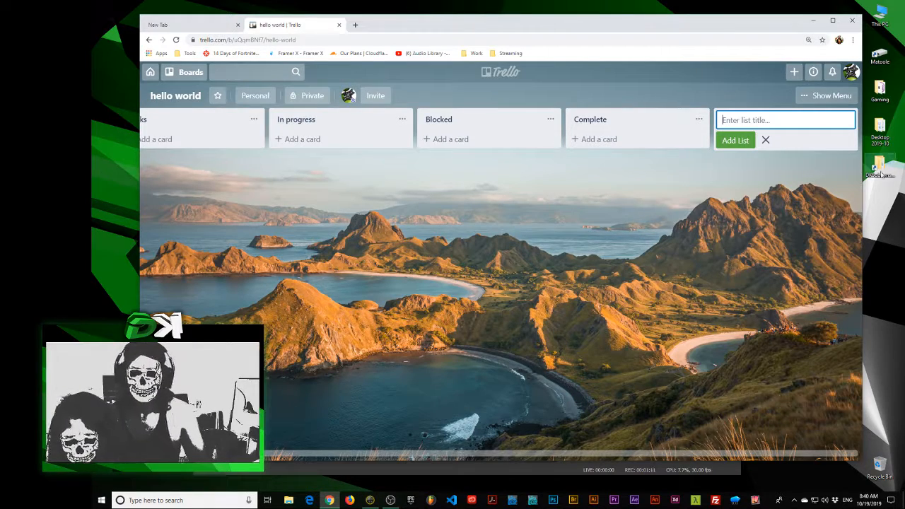
pyautogui.moveTo(390, 253); pyautogui.dragTo(396, 233)
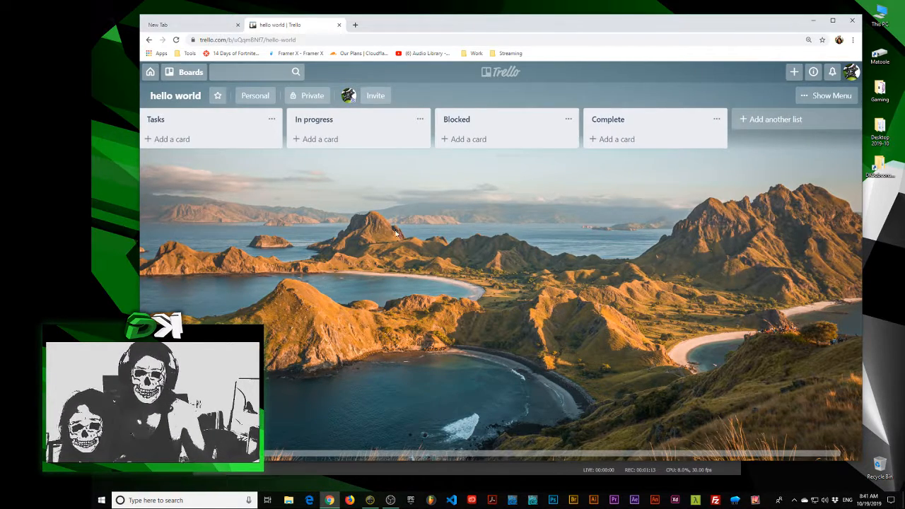
# Add a card titled "make video for trello" to the Tasks list
pyautogui.click(192, 140)
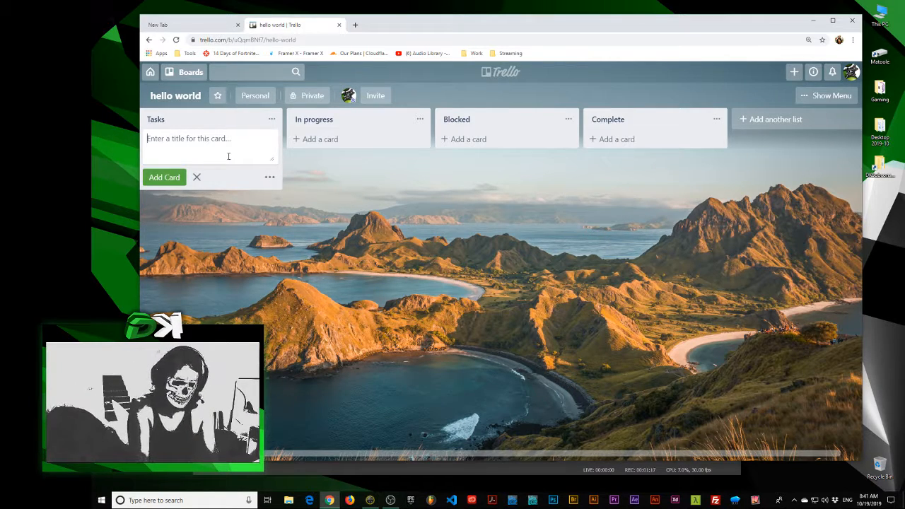
pyautogui.write('make video for')
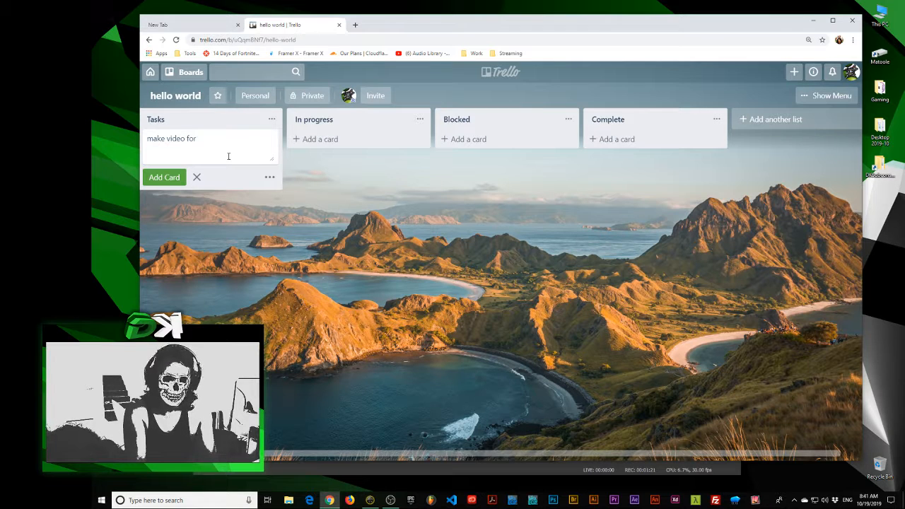
pyautogui.write(' trel')
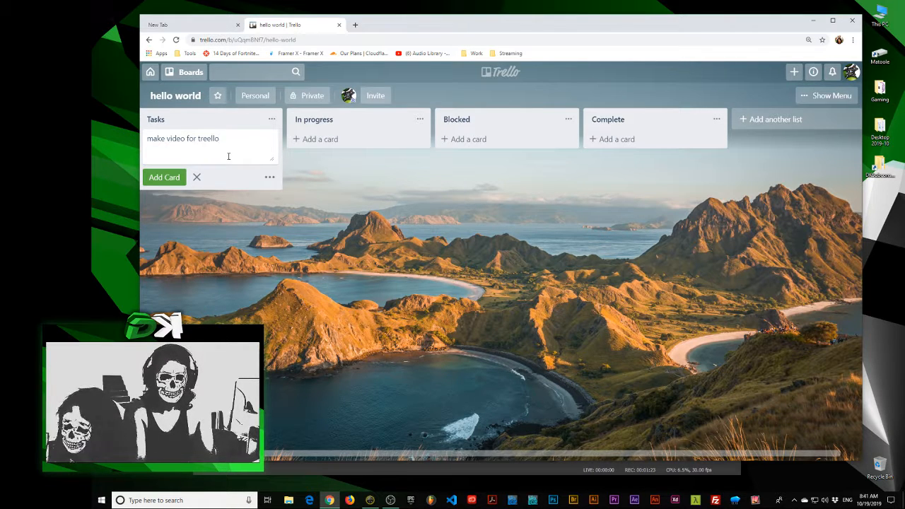
pyautogui.write('lo')
pyautogui.press('Return')
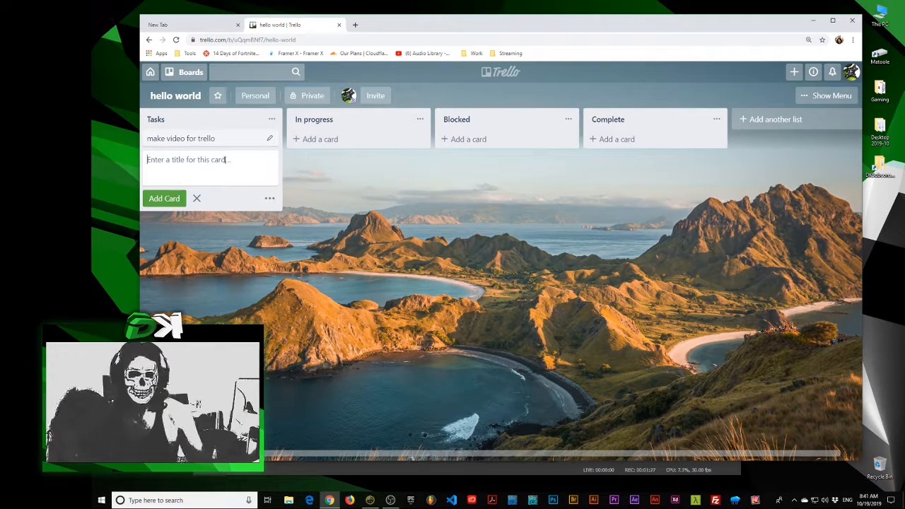
# Open the "make video for trello" card, look over its details and close it
pyautogui.click(185, 142)
pyautogui.click(221, 203)
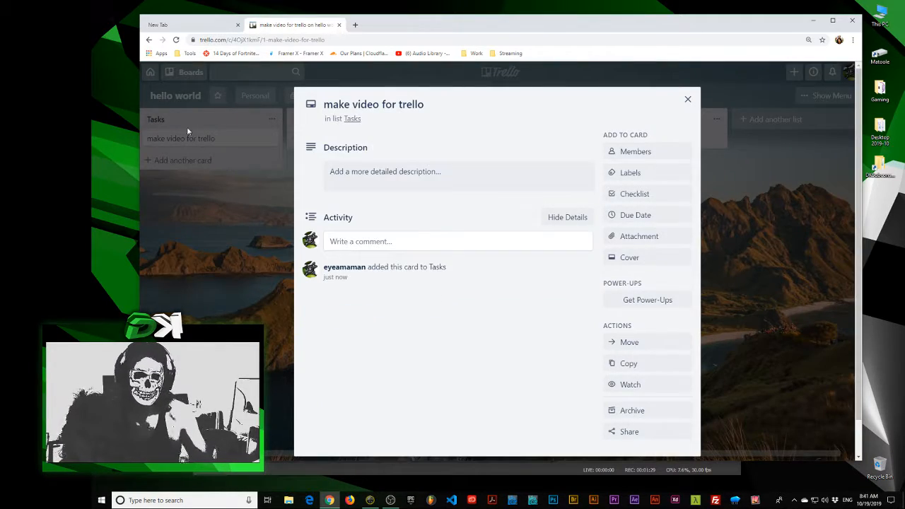
pyautogui.click(198, 136)
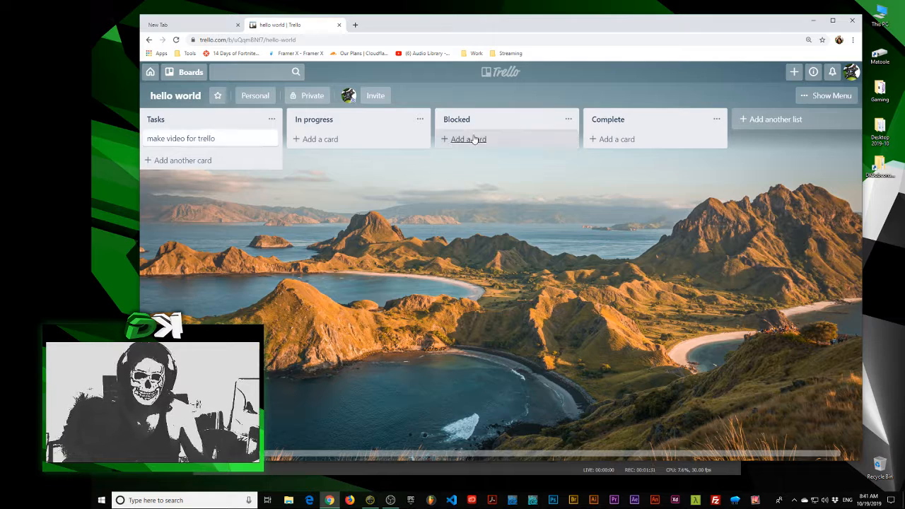
# Assign the green label to the "make video for trello" card, name that label Story, and return to the board
pyautogui.click(187, 139)
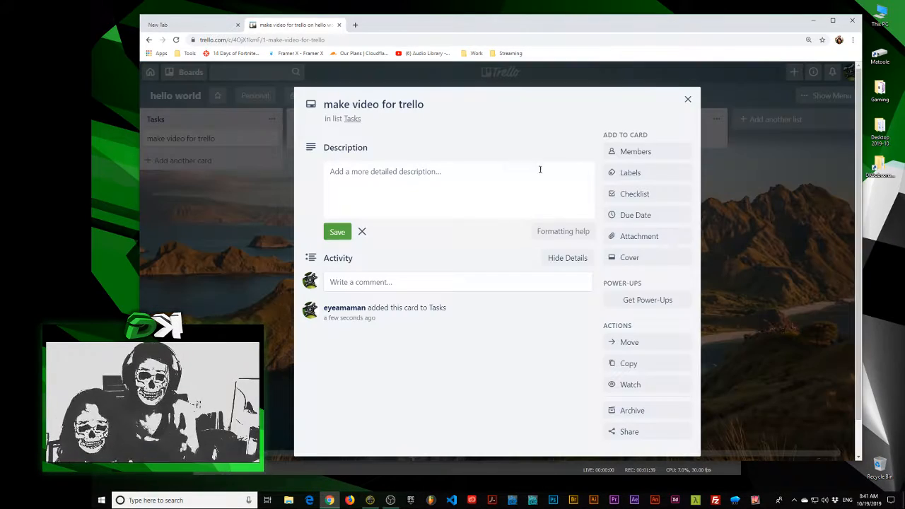
pyautogui.click(651, 178)
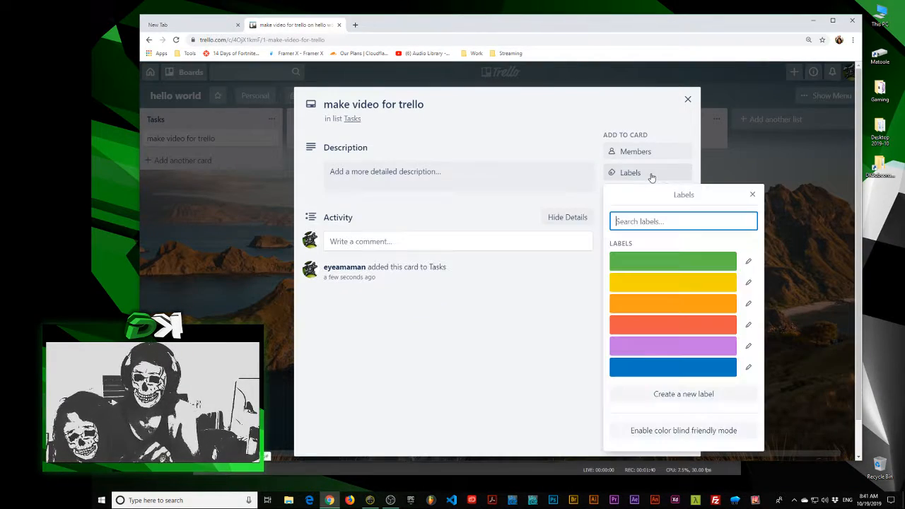
pyautogui.click(699, 266)
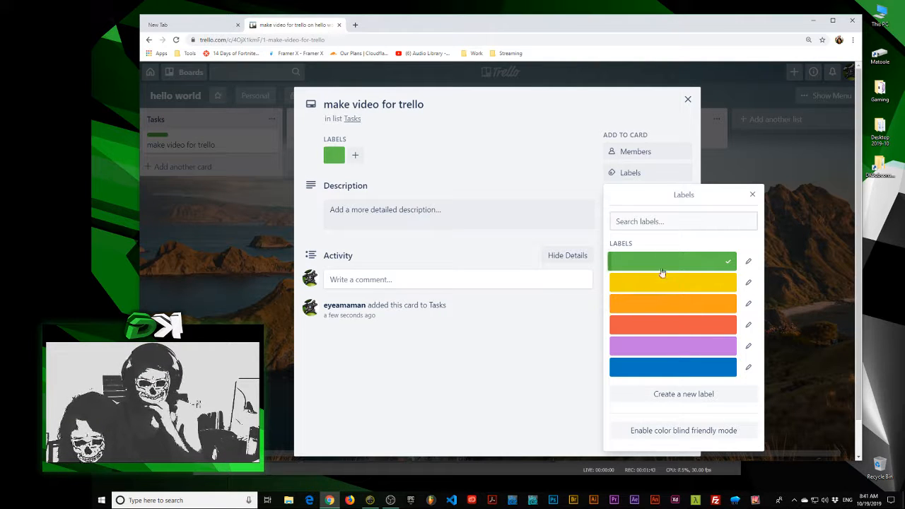
pyautogui.click(748, 263)
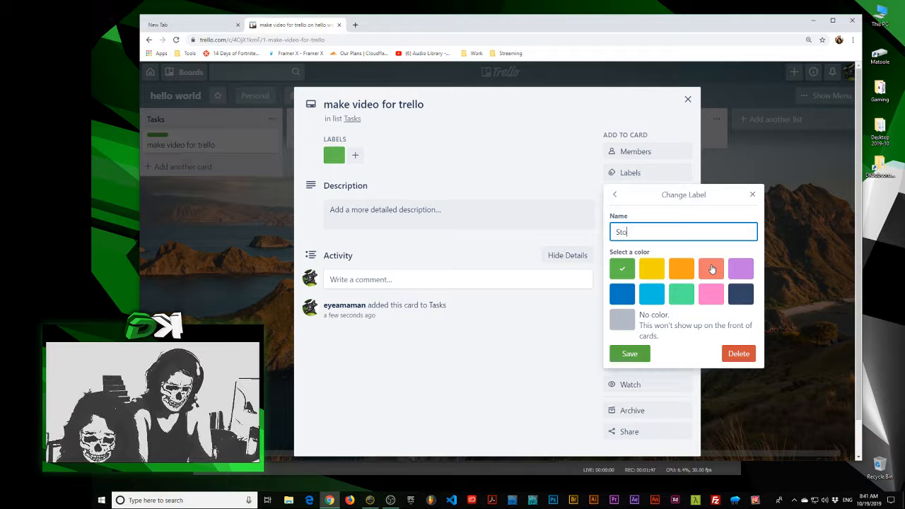
pyautogui.press('Return')
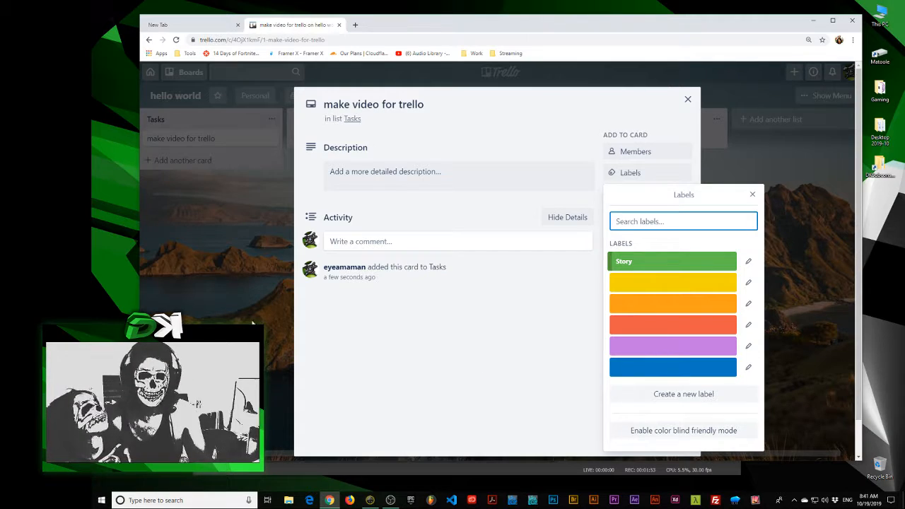
pyautogui.click(216, 215)
pyautogui.click(216, 216)
pyautogui.click(194, 161)
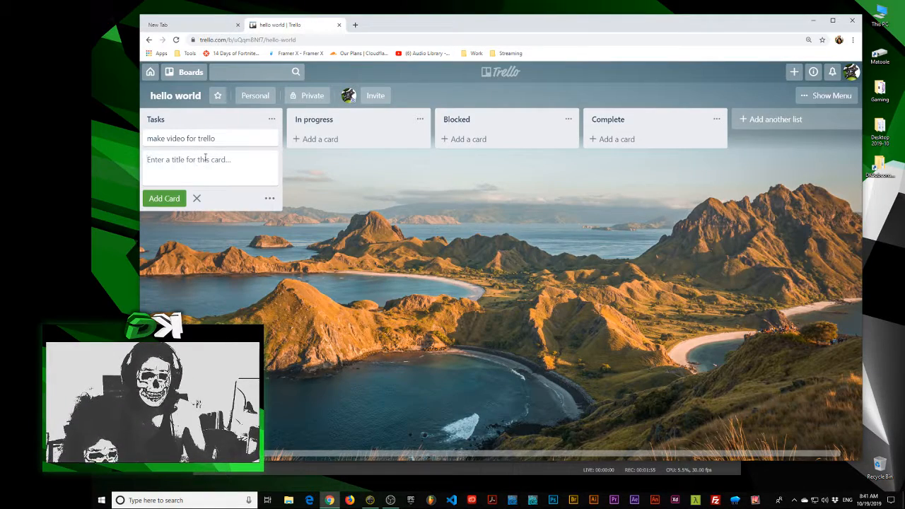
pyautogui.press('Escape')
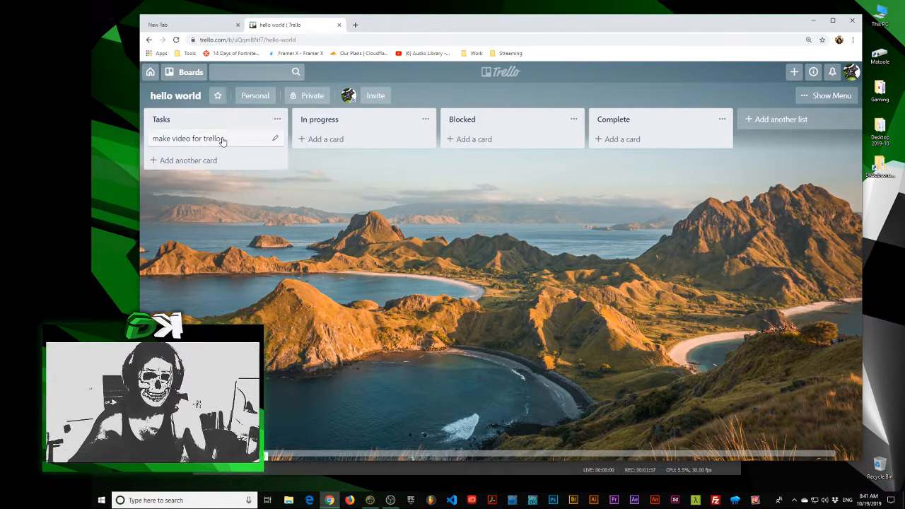
# Reopen the "make video for trello" card and apply the green Story label to it
pyautogui.click(221, 141)
pyautogui.click(626, 173)
pyautogui.click(699, 267)
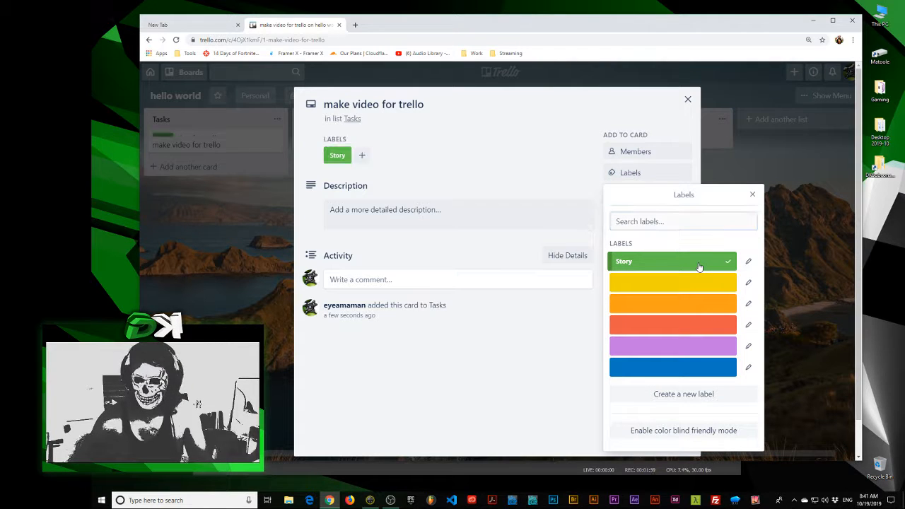
# Name the blue label Task, then close the labels list and the card to return to the board
pyautogui.click(748, 367)
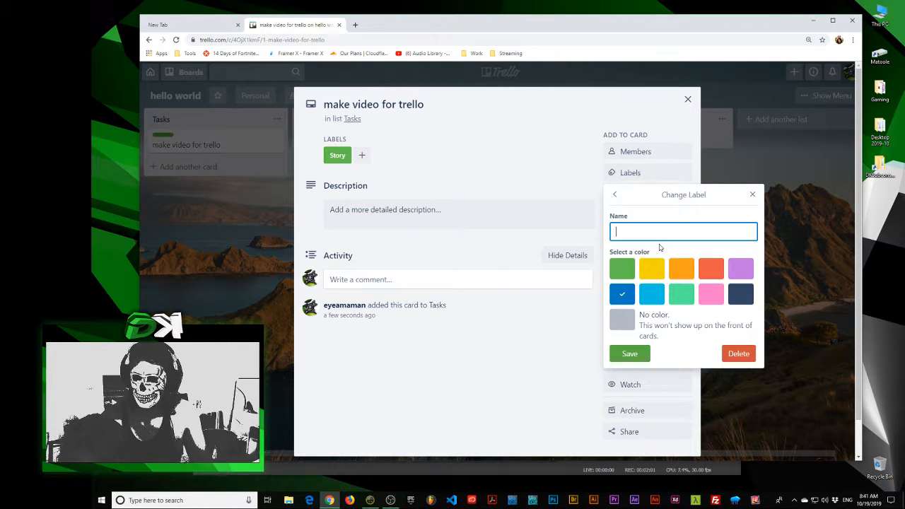
pyautogui.write('Task')
pyautogui.press('Return')
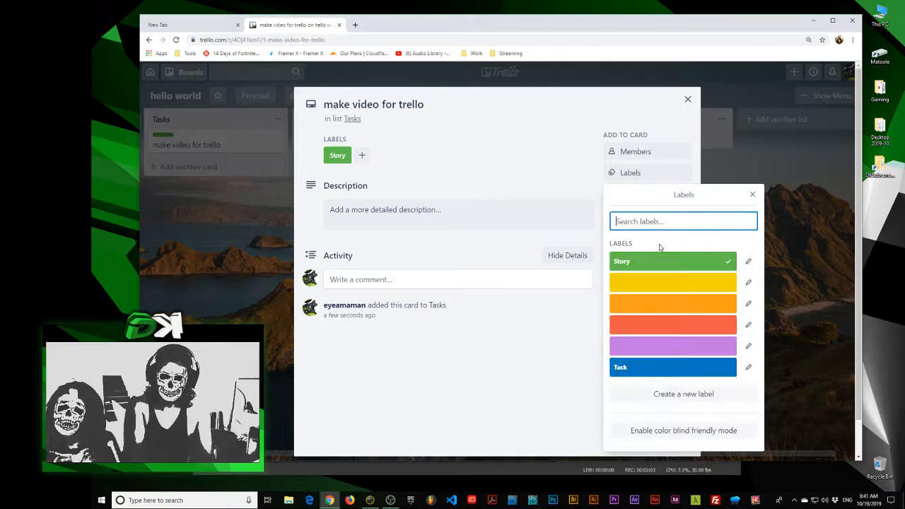
pyautogui.click(257, 254)
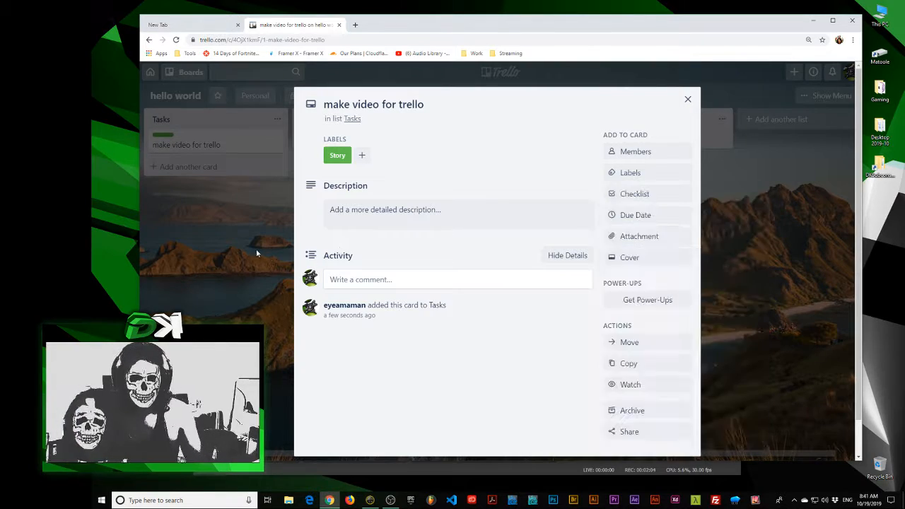
pyautogui.click(209, 227)
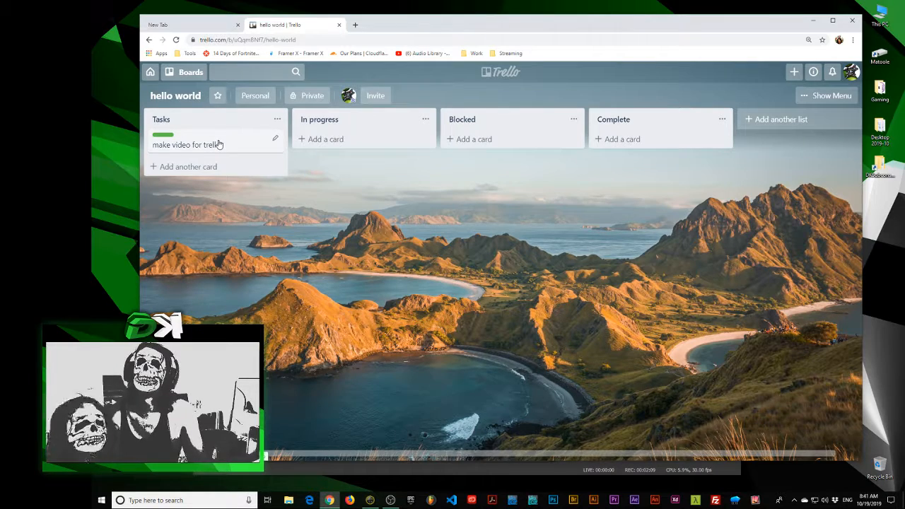
# Reopen the "make video for trello" card and name the purple label Story
pyautogui.click(218, 144)
pyautogui.click(622, 173)
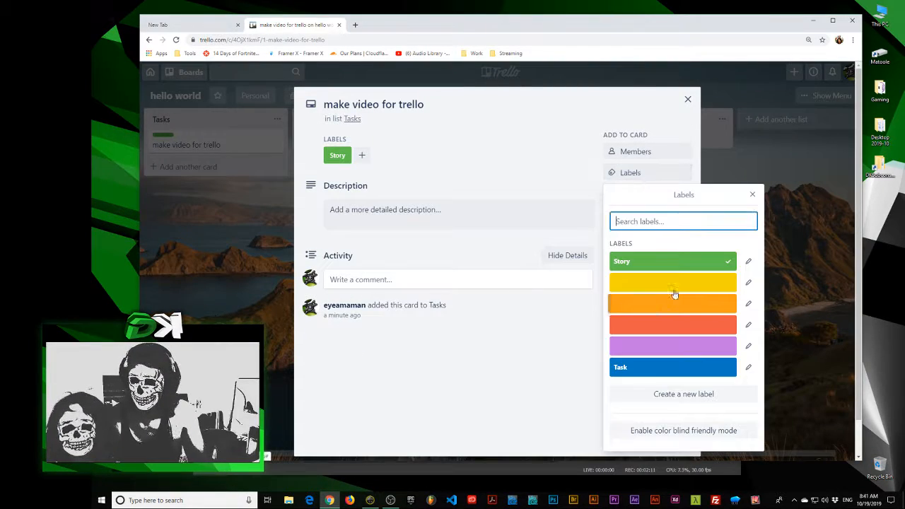
pyautogui.click(748, 346)
pyautogui.write('Story')
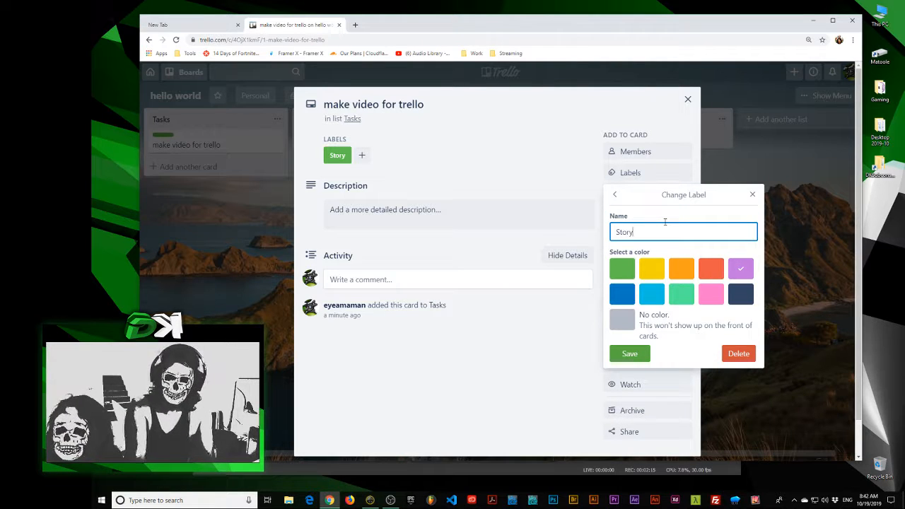
pyautogui.press('Return')
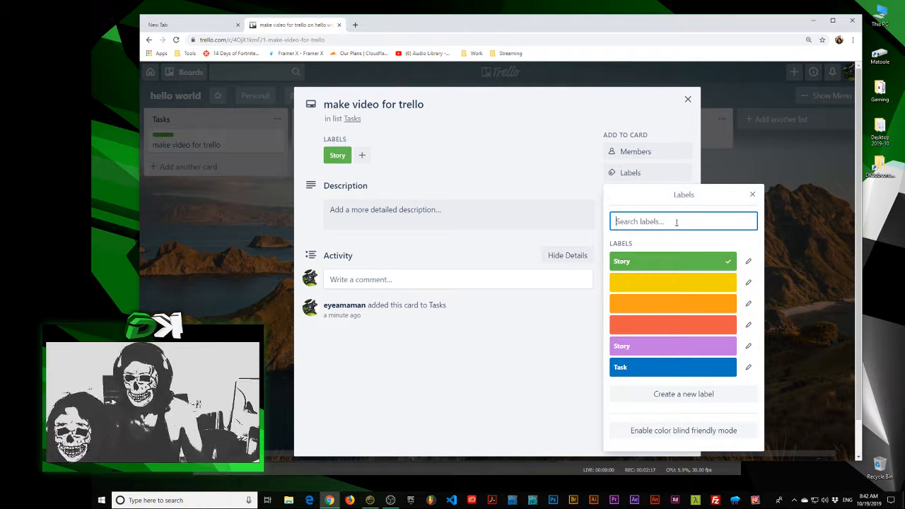
# Replace the green Story label on the "make video for trello" card with the purple Story label and return to the board
pyautogui.click(677, 335)
pyautogui.click(682, 332)
pyautogui.click(683, 344)
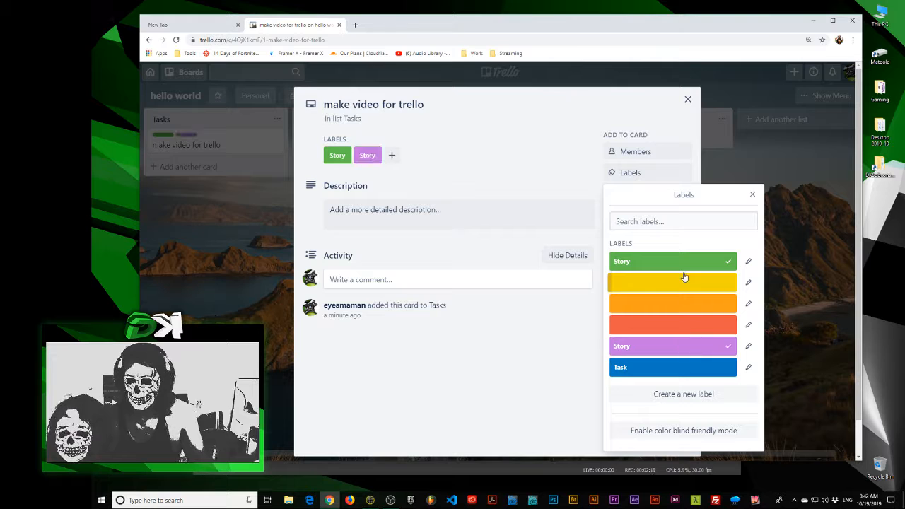
pyautogui.click(683, 263)
pyautogui.click(678, 280)
pyautogui.click(673, 265)
pyautogui.click(672, 265)
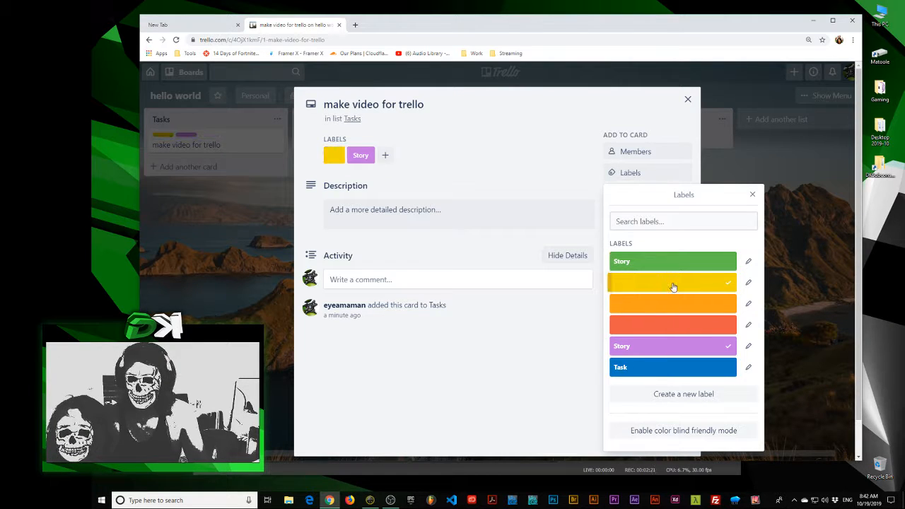
pyautogui.click(673, 286)
pyautogui.press('Escape')
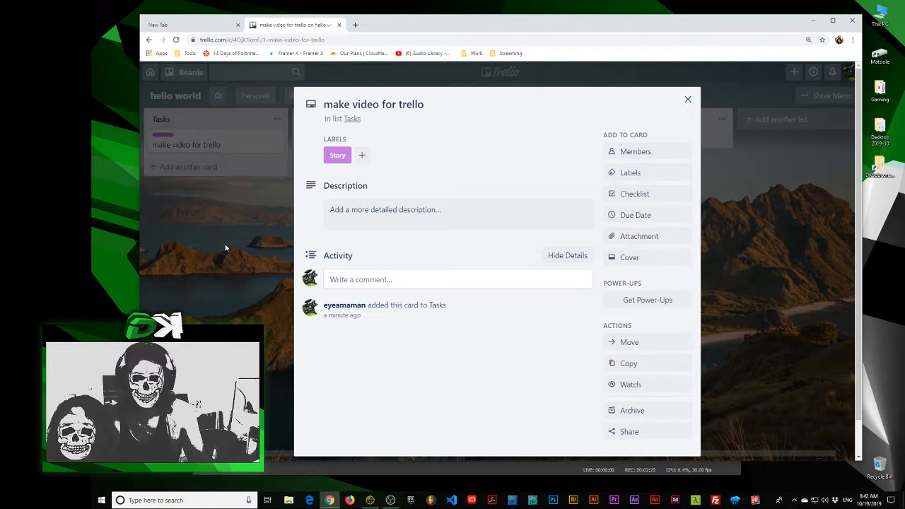
pyautogui.click(224, 247)
# Add cards titled "Record a video" and "create script" to the Tasks list
pyautogui.click(188, 166)
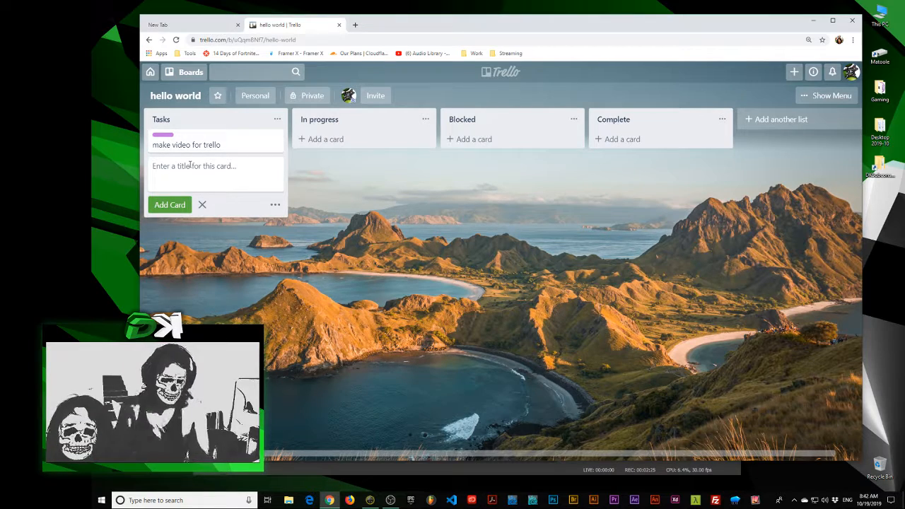
pyautogui.write('Record')
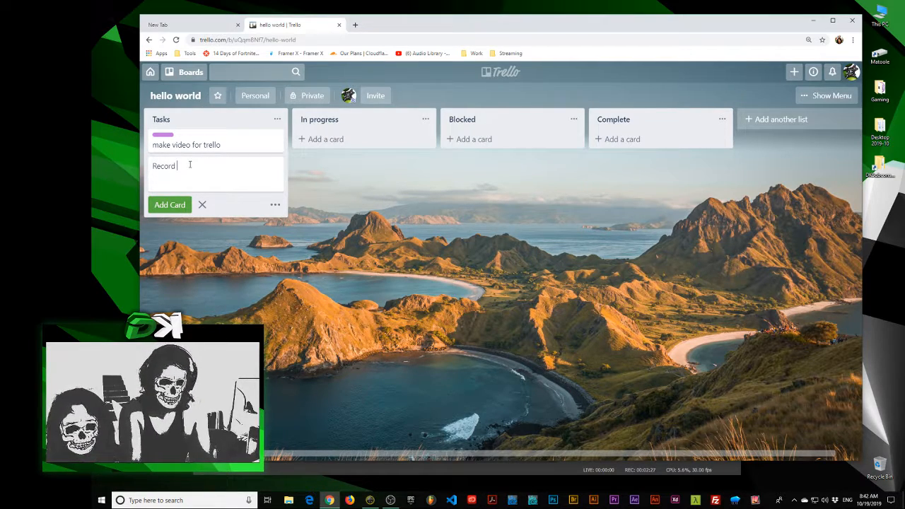
pyautogui.write(' a video')
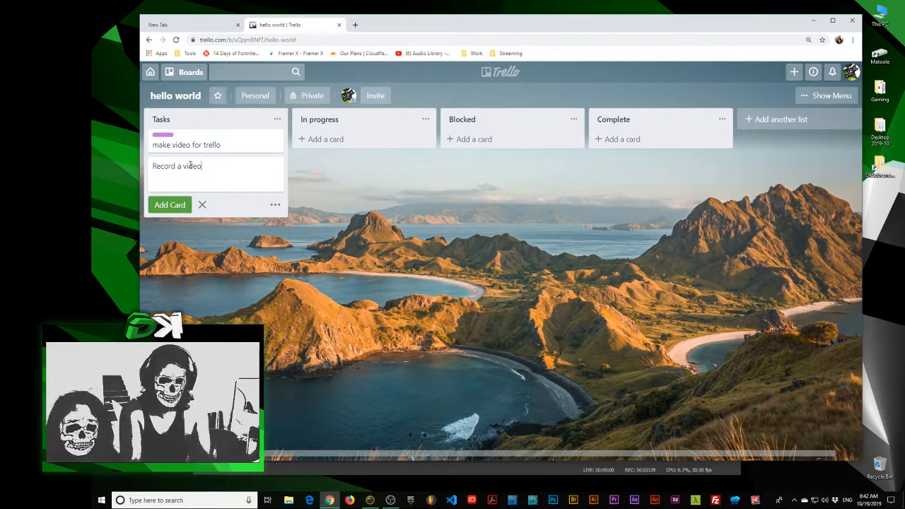
pyautogui.press('Return')
pyautogui.write('create script')
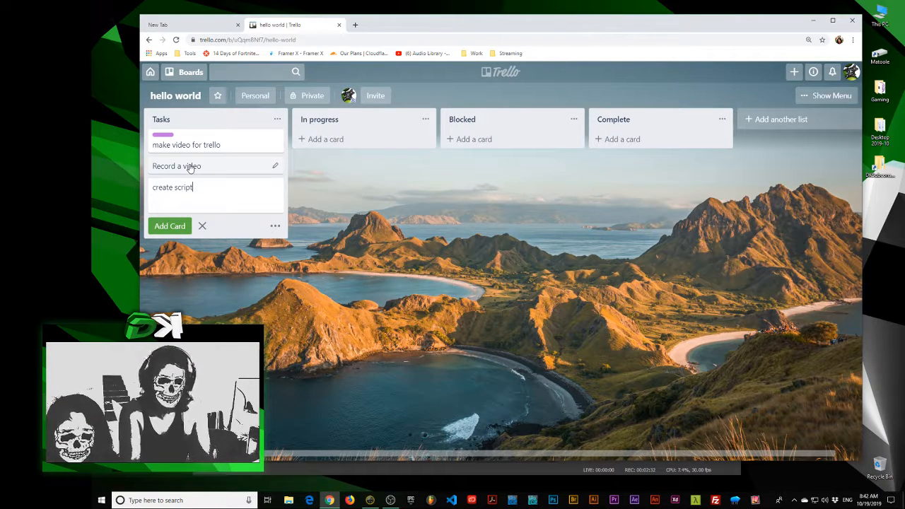
pyautogui.press('Return')
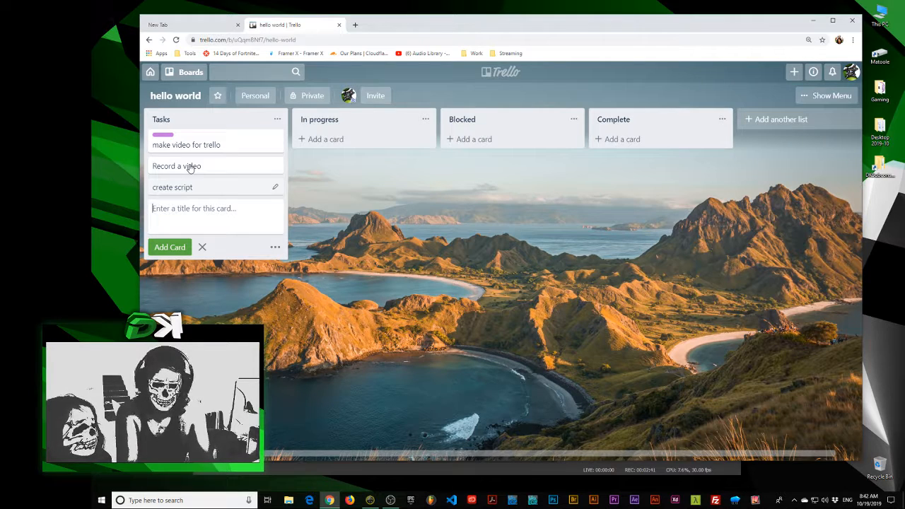
# Add two more cards to the Tasks list, titled "make graphics" and "find sounds"
pyautogui.write('make graphics')
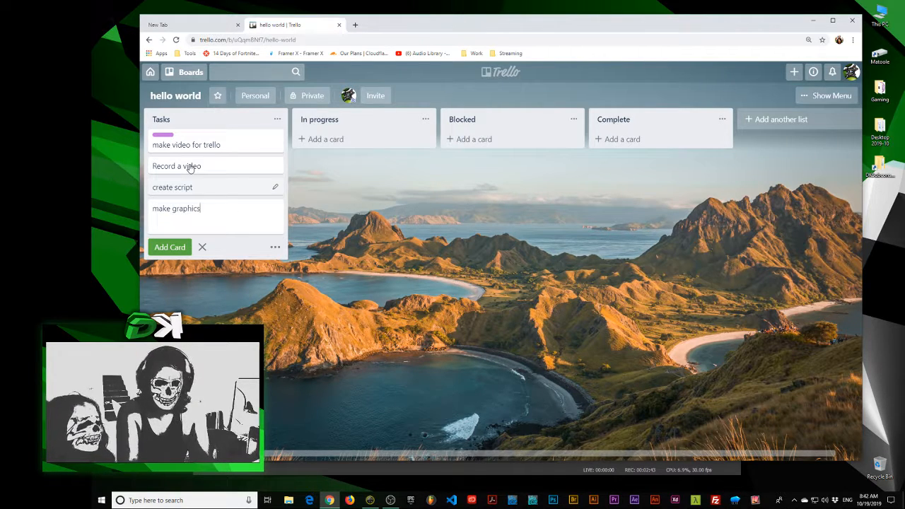
pyautogui.press('Return')
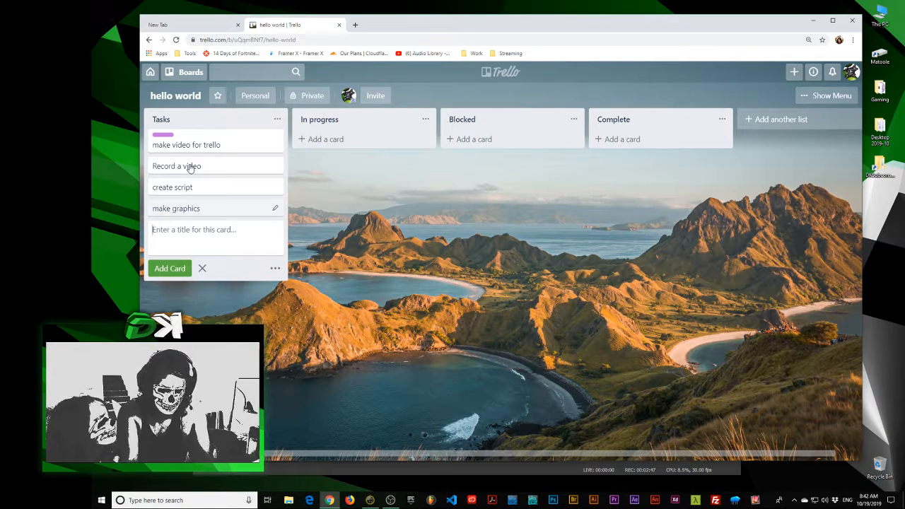
pyautogui.write('find sounds')
pyautogui.press('Return')
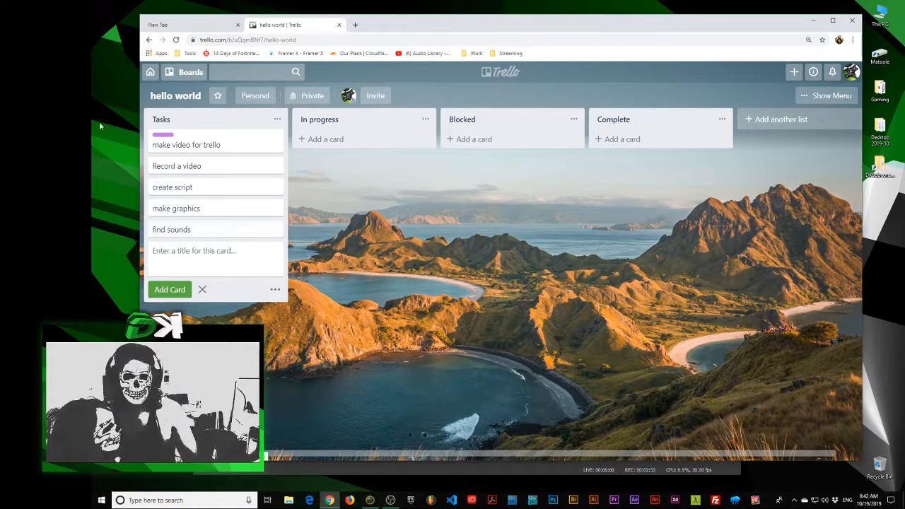
# Apply the blue Task label to the "Record a video" card and return to the board
pyautogui.click(216, 172)
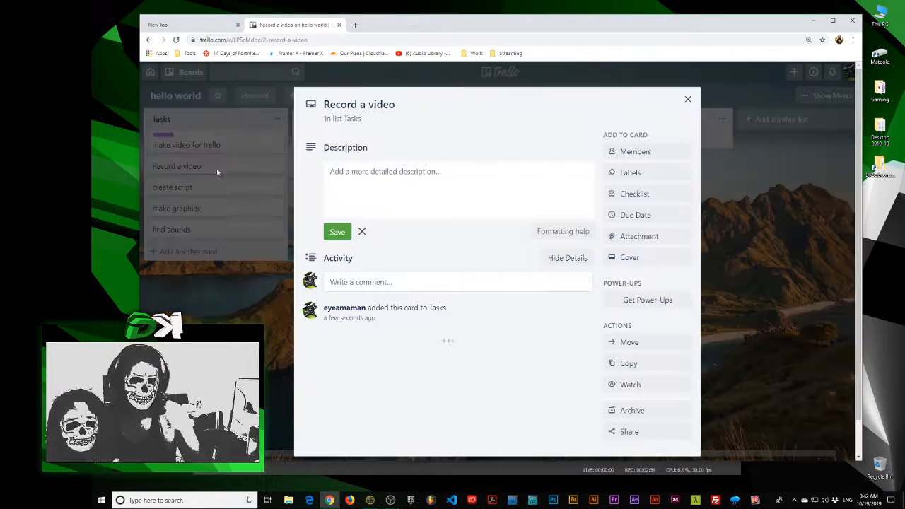
pyautogui.click(630, 173)
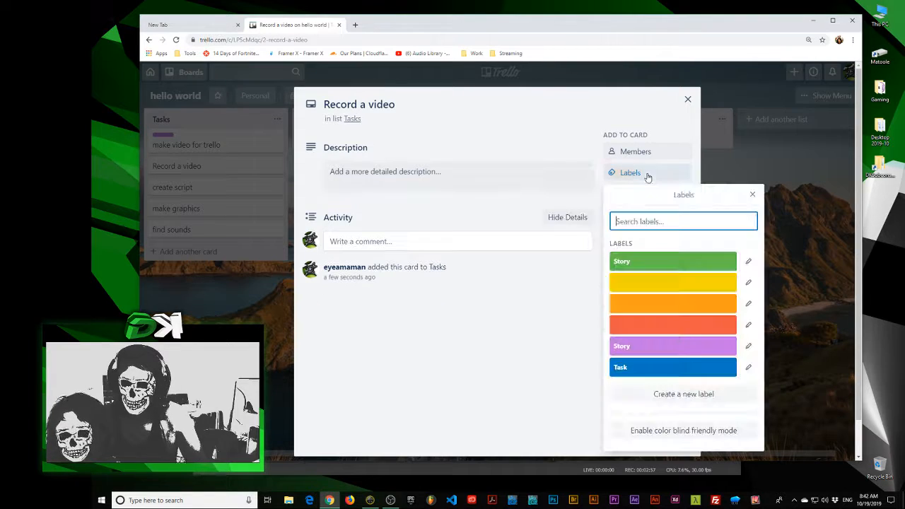
pyautogui.click(636, 367)
pyautogui.click(504, 368)
pyautogui.click(260, 314)
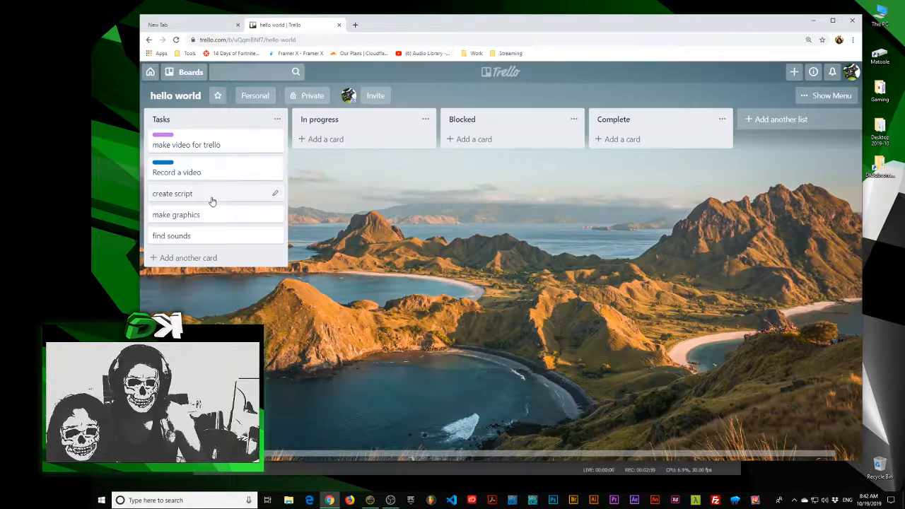
# Apply the blue Task label to the "create script" card and close the card
pyautogui.click(212, 198)
pyautogui.click(637, 177)
pyautogui.click(610, 367)
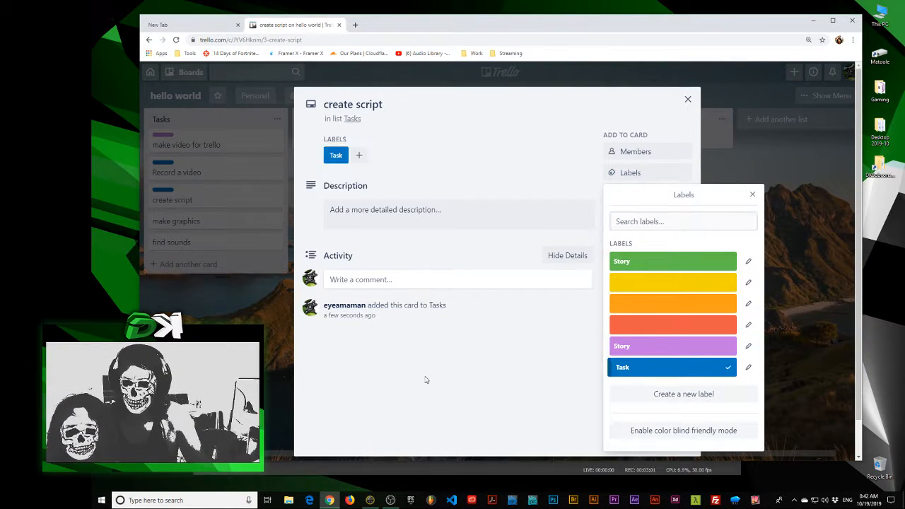
pyautogui.click(298, 370)
pyautogui.click(198, 212)
# Apply the blue Task label to the "make graphics" card and close the card
pyautogui.click(200, 223)
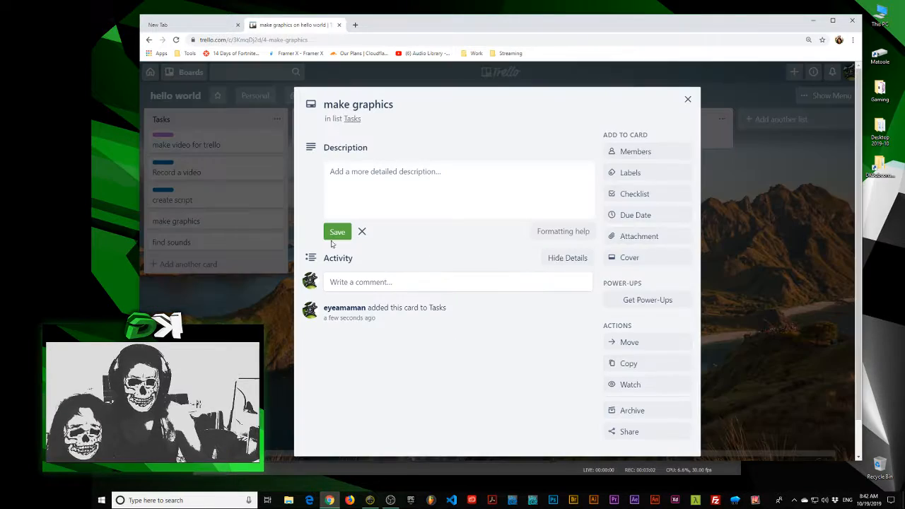
pyautogui.click(630, 172)
pyautogui.click(671, 363)
pyautogui.click(297, 364)
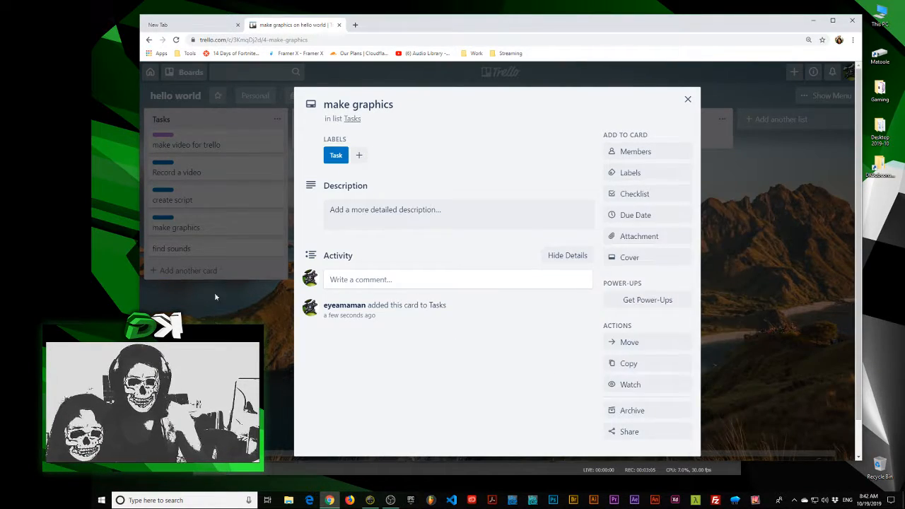
pyautogui.click(214, 292)
# Apply the blue Task label to the "find sounds" card and return to the board
pyautogui.click(177, 249)
pyautogui.click(630, 172)
pyautogui.click(629, 363)
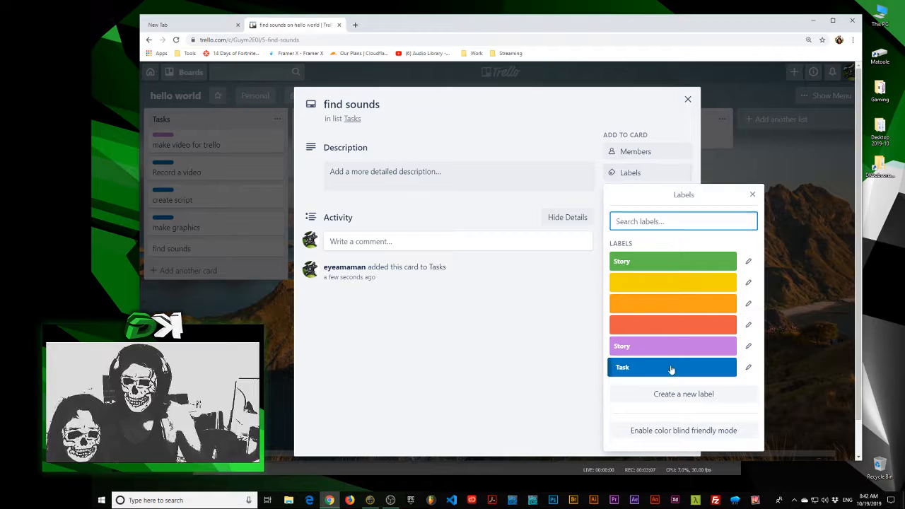
pyautogui.click(331, 355)
pyautogui.click(230, 322)
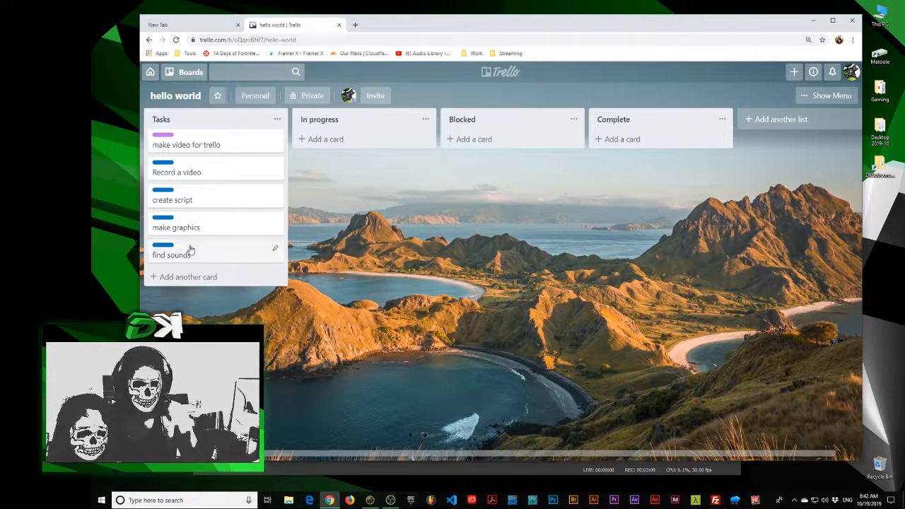
# Capitalize the first letter of the purple-labelled card's title so it reads "Make video for trello", and close the card
pyautogui.click(203, 151)
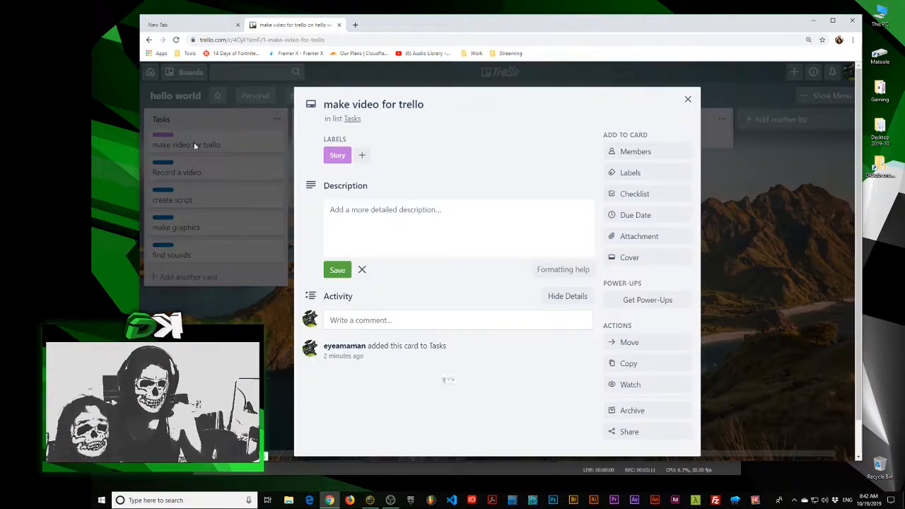
pyautogui.moveTo(330, 107); pyautogui.dragTo(322, 105)
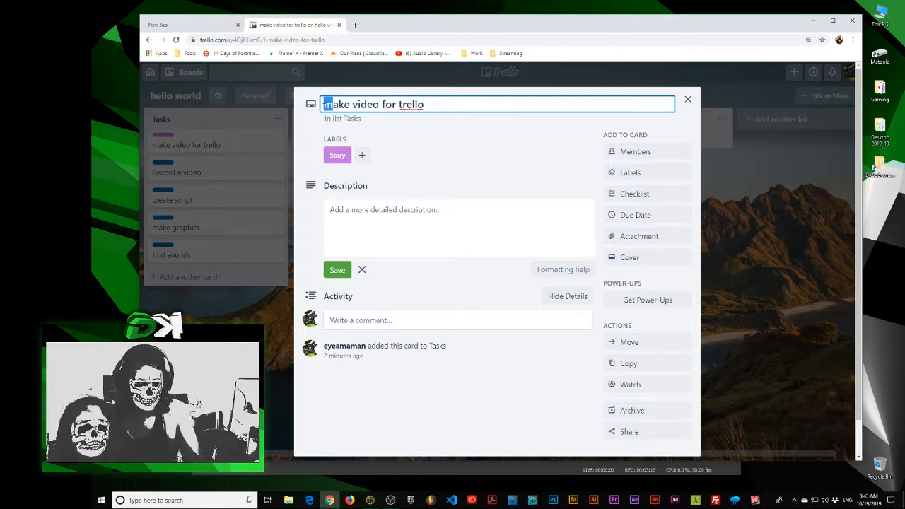
pyautogui.write('M')
pyautogui.press('Return')
pyautogui.click(195, 249)
pyautogui.click(196, 248)
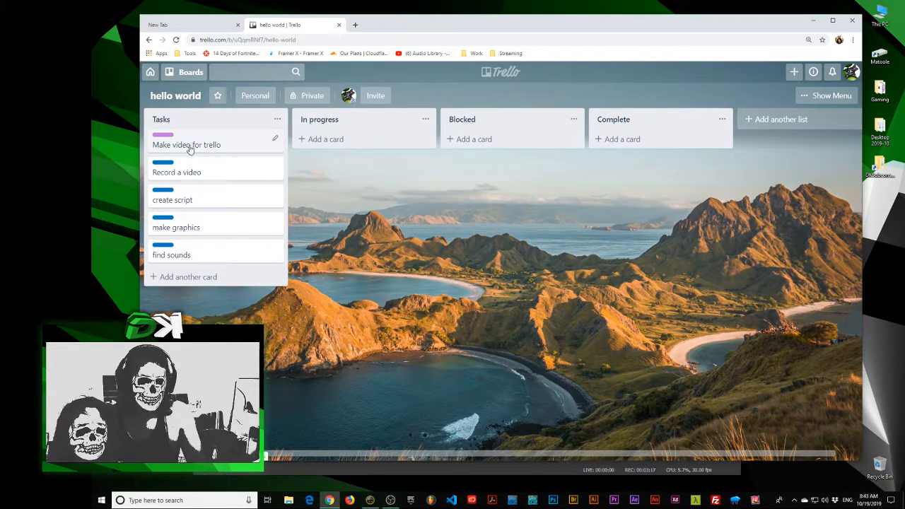
# Prefix the "Record a video" card's title so it reads "mvft: Record a video", and return to the board
pyautogui.click(161, 175)
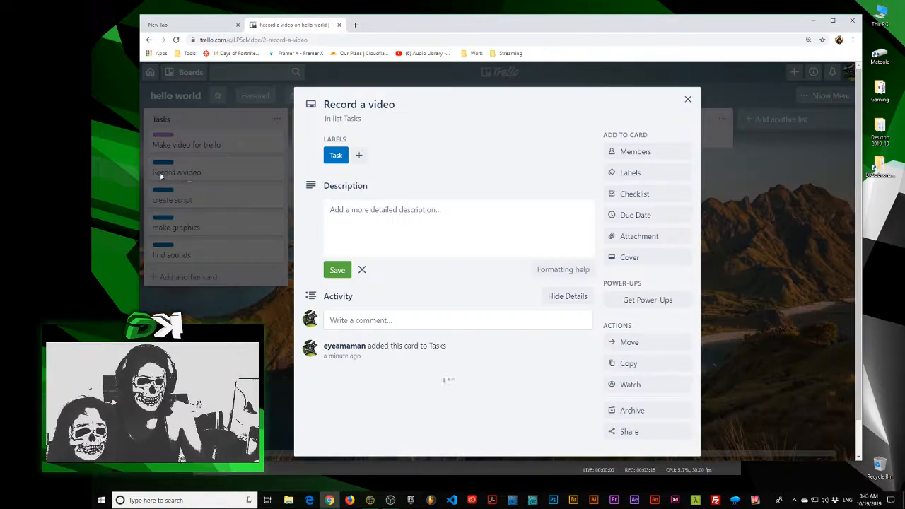
pyautogui.click(322, 104)
pyautogui.write('mvf')
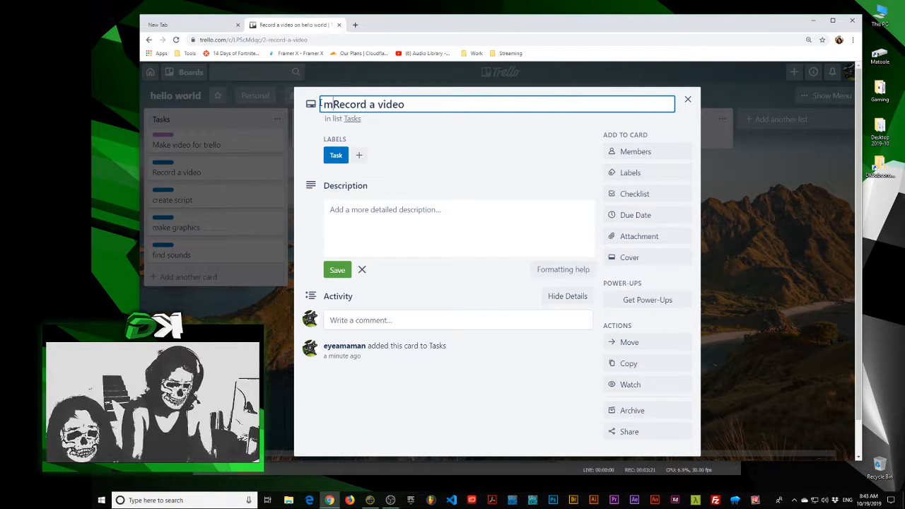
pyautogui.write('t:')
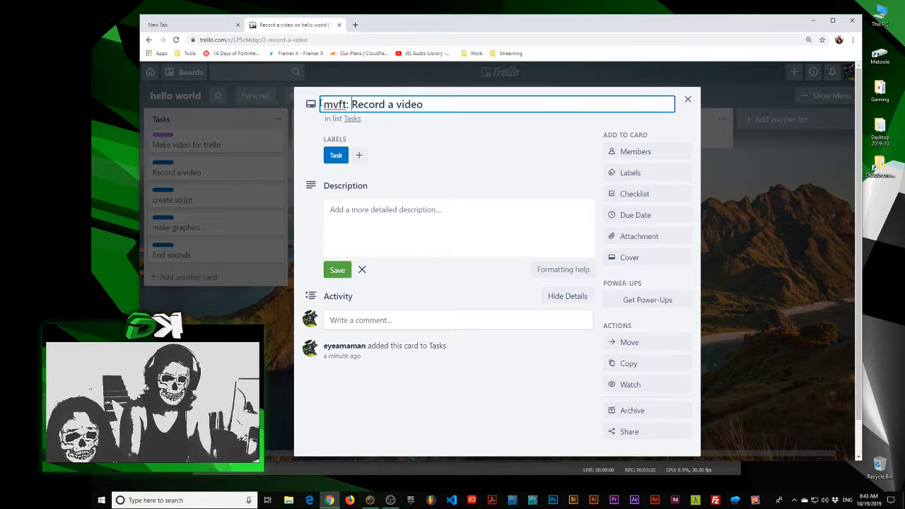
pyautogui.hotkey('shift', 'Home')
pyautogui.press('Return')
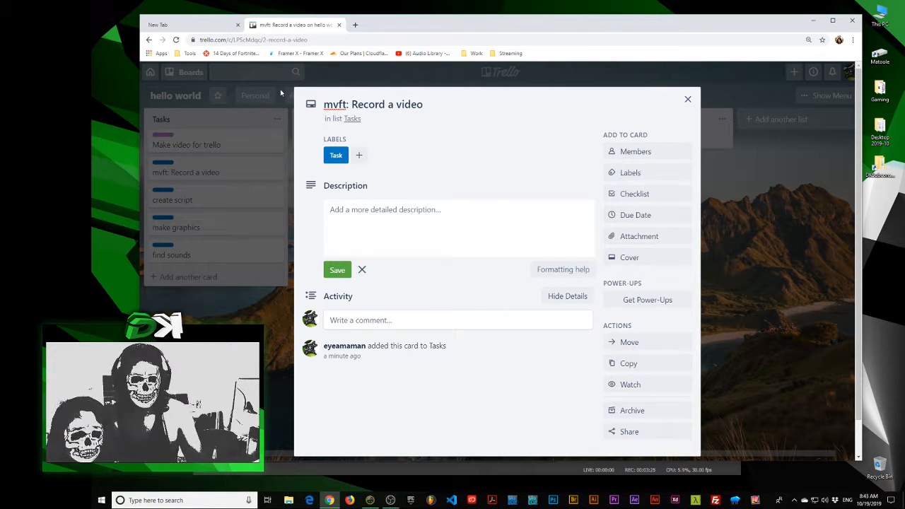
pyautogui.click(200, 187)
pyautogui.click(209, 217)
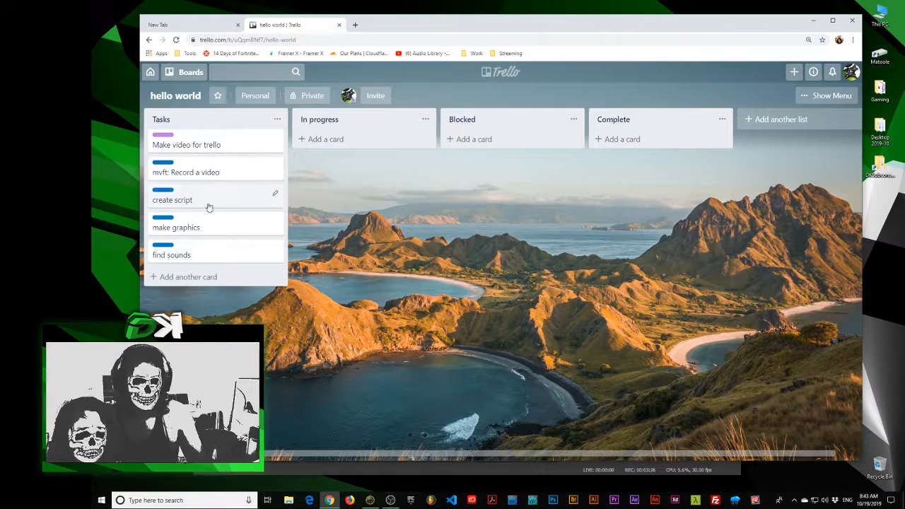
# Add a checklist titled "Checklist" to the "Make video for trello" card and return to the board
pyautogui.click(200, 150)
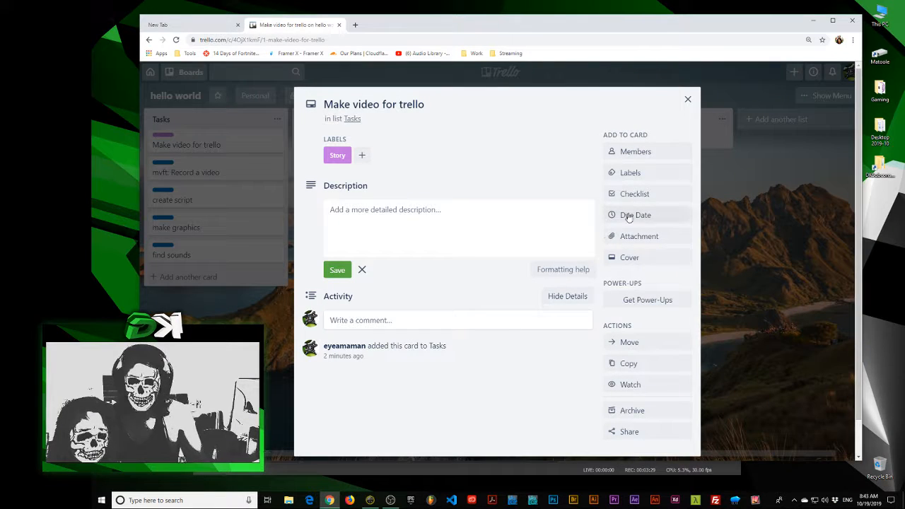
pyautogui.click(642, 195)
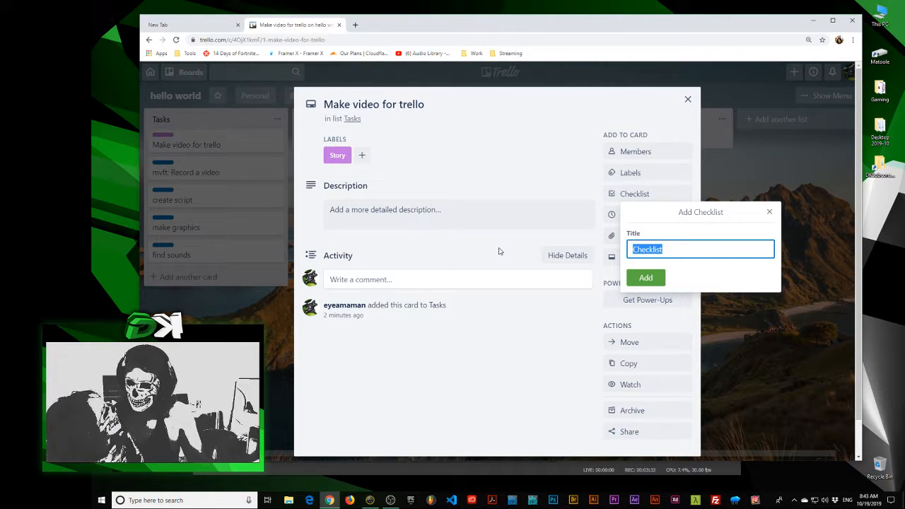
pyautogui.click(769, 212)
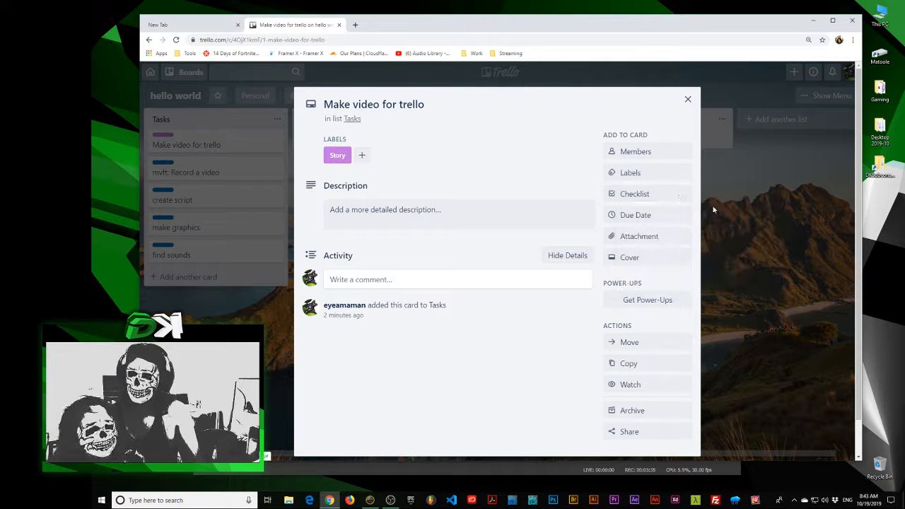
pyautogui.click(643, 195)
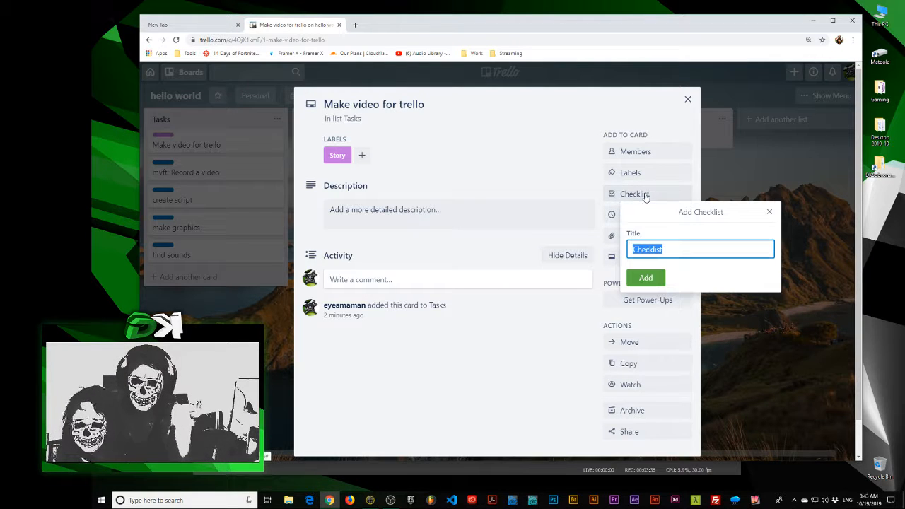
pyautogui.click(646, 278)
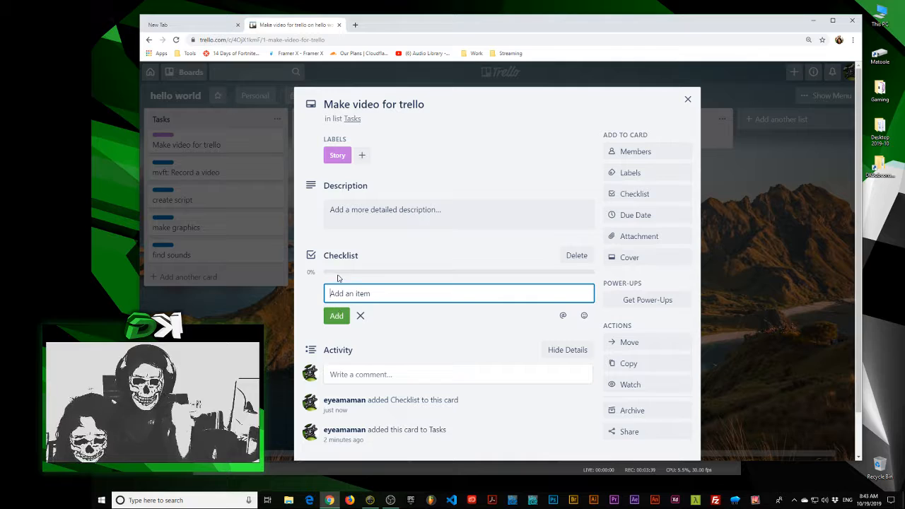
pyautogui.click(239, 318)
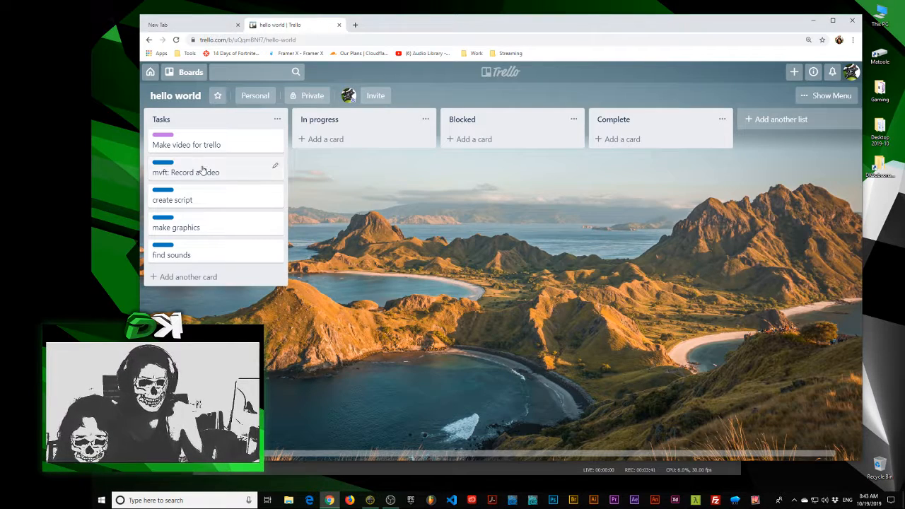
# Add the "mvft: Record a video" card's link as an item in the "Make video for trello" checklist and test the link
pyautogui.click(202, 170)
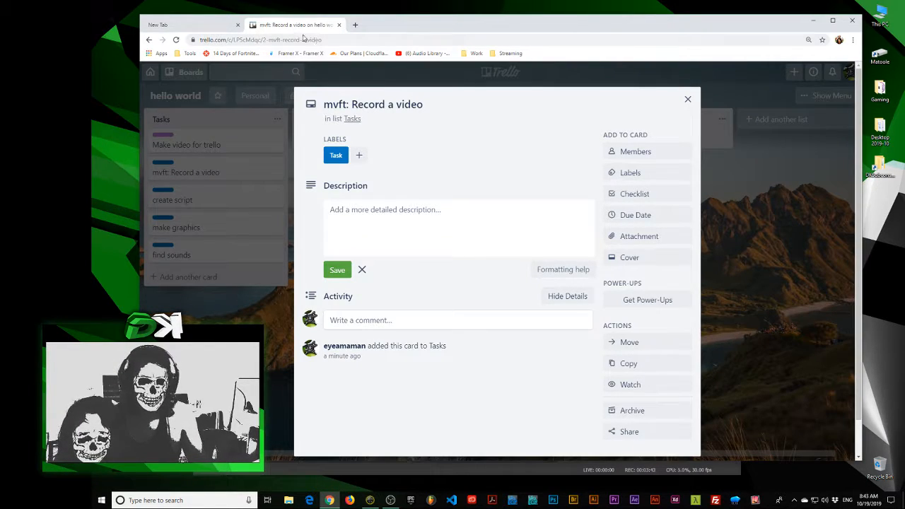
pyautogui.click(327, 39)
pyautogui.hotkey('ctrl', 'c')
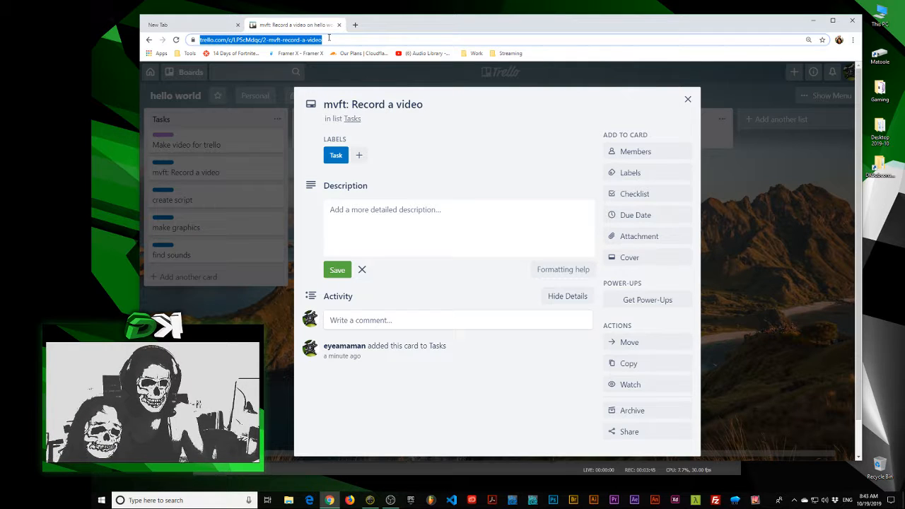
pyautogui.click(212, 227)
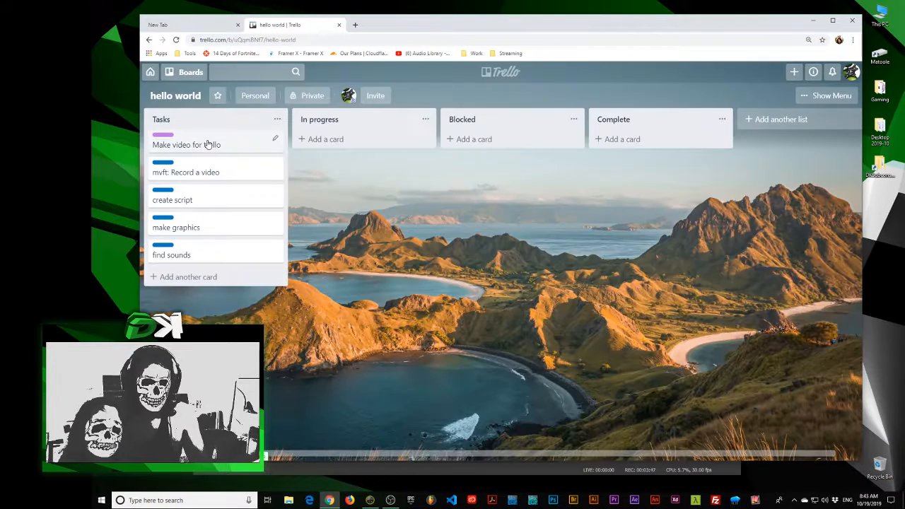
pyautogui.click(205, 144)
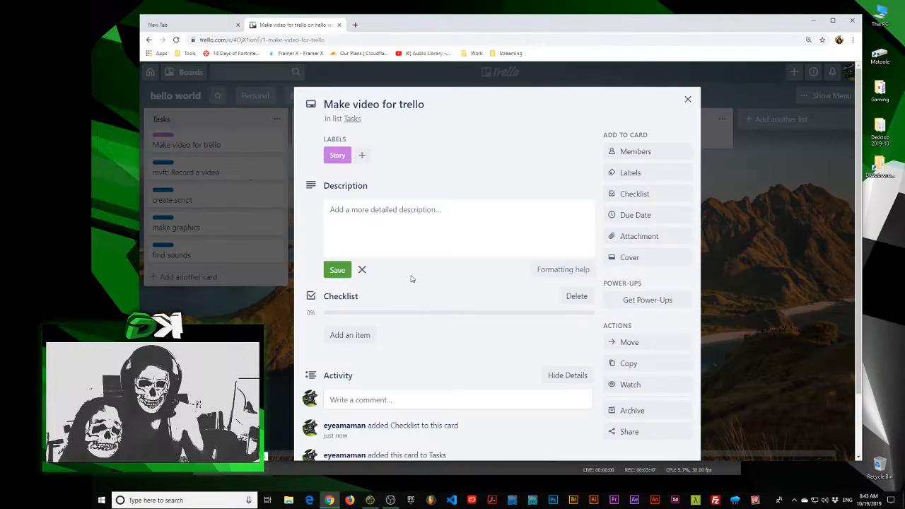
pyautogui.click(346, 334)
pyautogui.hotkey('ctrl', 'v')
pyautogui.click(337, 326)
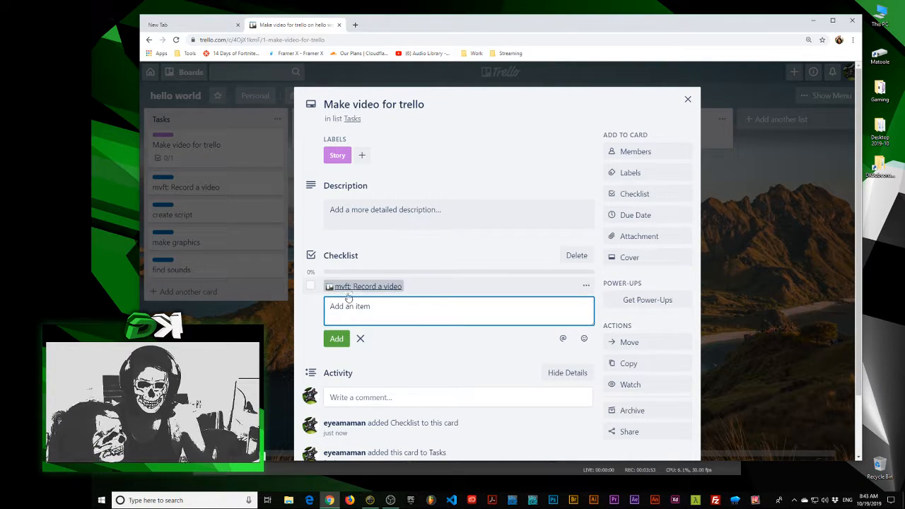
pyautogui.click(361, 339)
pyautogui.click(371, 287)
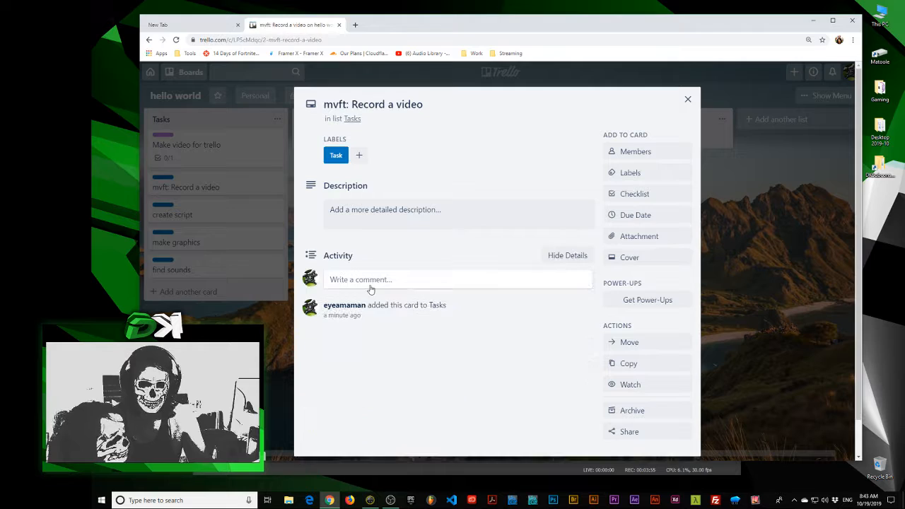
pyautogui.click(188, 171)
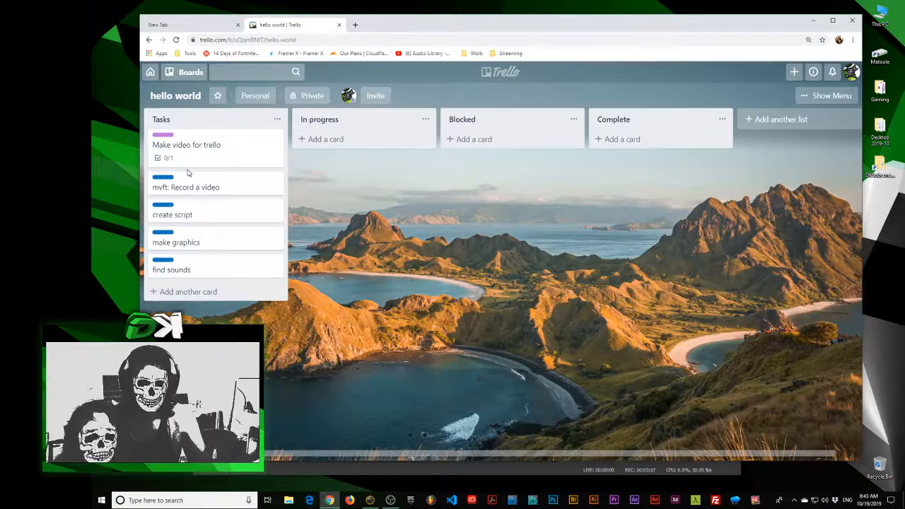
# Mark the "mvft: Record a video" checklist item complete, view the story card on the board, and clear the mark again
pyautogui.click(191, 161)
pyautogui.click(311, 326)
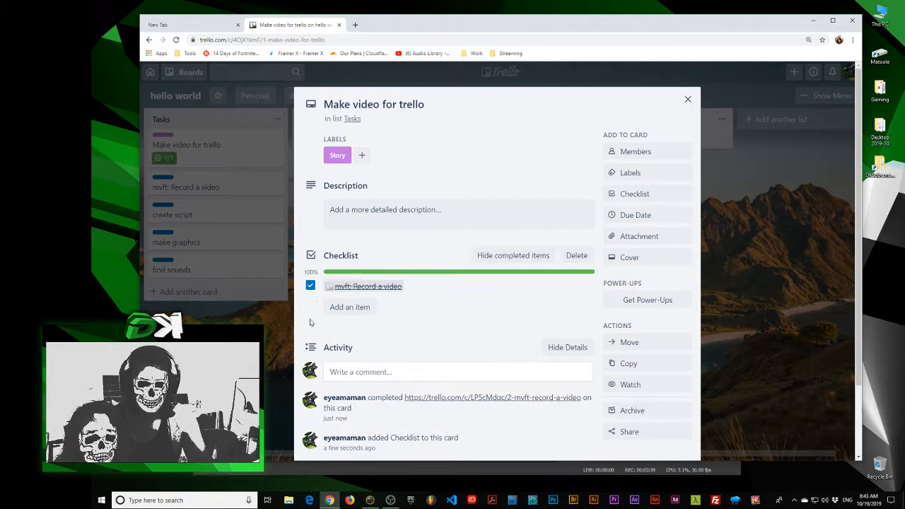
pyautogui.click(171, 171)
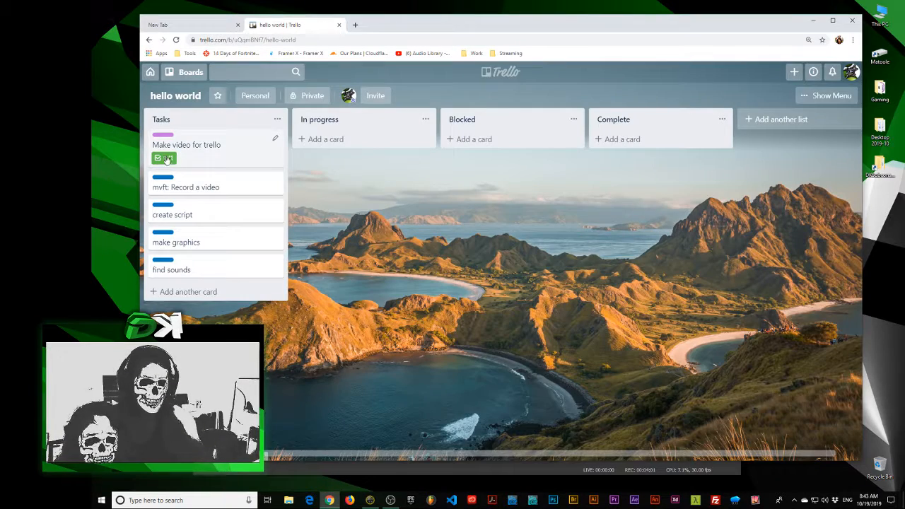
pyautogui.moveTo(188, 155)
pyautogui.mouseDown()
pyautogui.moveTo(594, 133)
pyautogui.moveTo(327, 149)
pyautogui.moveTo(181, 136)
pyautogui.moveTo(193, 145)
pyautogui.mouseUp()
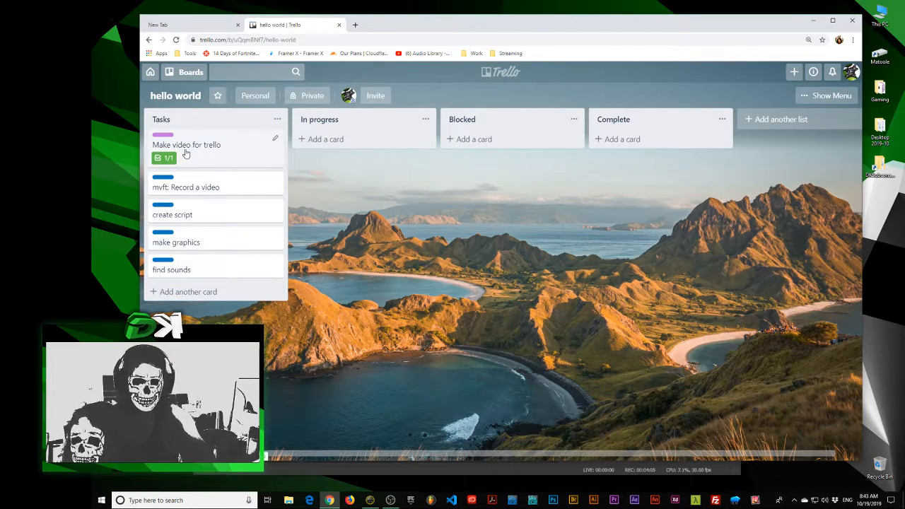
pyautogui.click(186, 154)
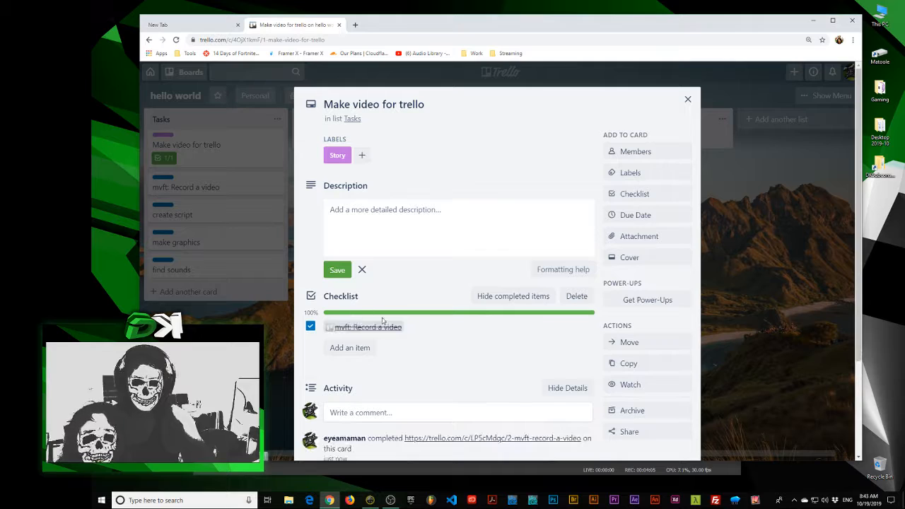
pyautogui.click(311, 327)
pyautogui.click(282, 327)
# Copy the "create script" card's link into the "Make video for trello" checklist as a new item and return to the board
pyautogui.click(207, 211)
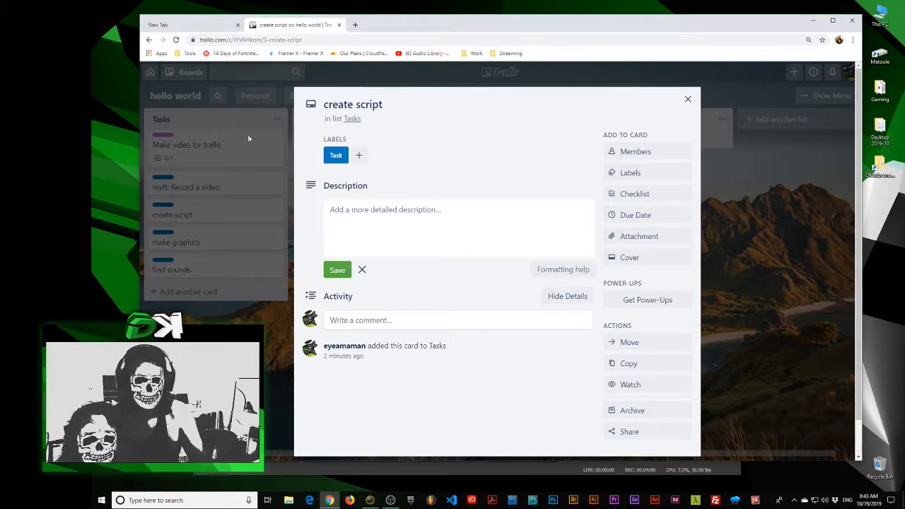
pyautogui.click(307, 40)
pyautogui.click(250, 244)
pyautogui.click(200, 180)
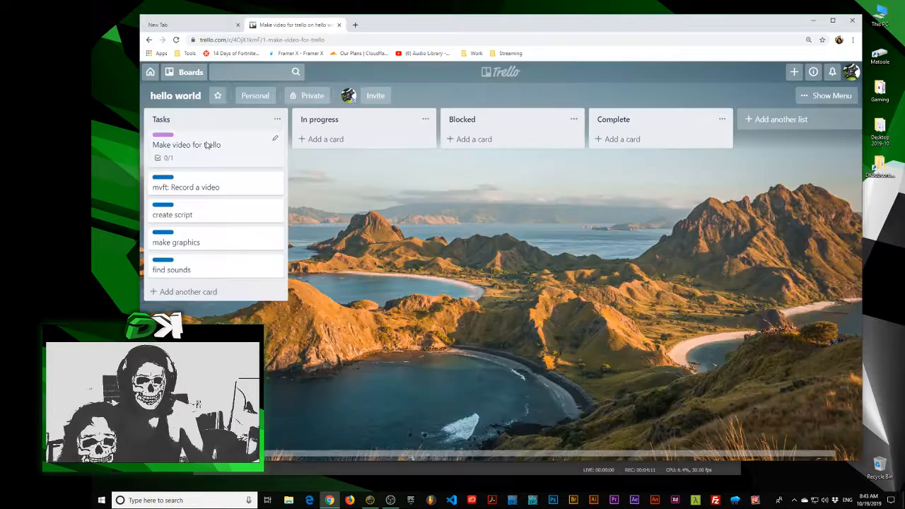
pyautogui.click(186, 145)
pyautogui.click(353, 347)
pyautogui.hotkey('ctrl', 'v')
pyautogui.click(342, 345)
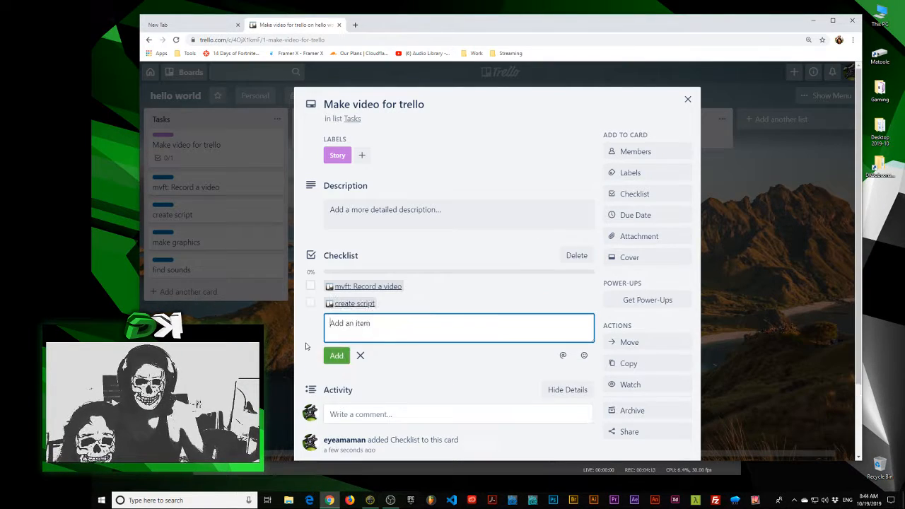
pyautogui.click(307, 346)
pyautogui.click(282, 344)
# Copy the "make graphics" card's link into the "Make video for trello" checklist as a new item and return to the board
pyautogui.click(191, 239)
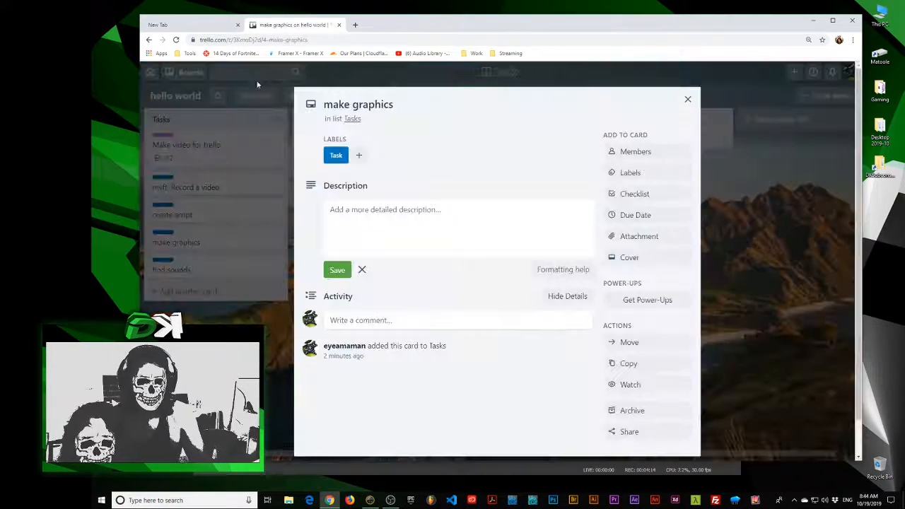
pyautogui.click(293, 40)
pyautogui.click(212, 251)
pyautogui.click(212, 251)
pyautogui.click(216, 146)
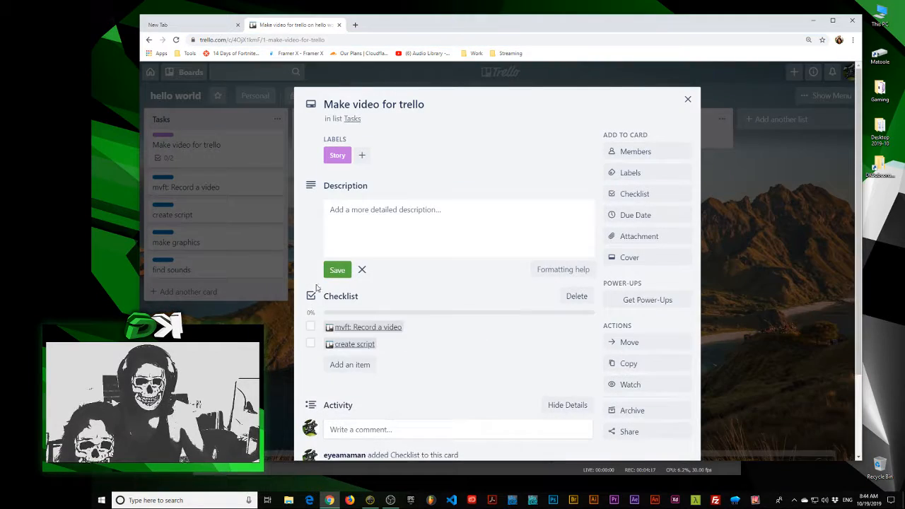
pyautogui.click(359, 369)
pyautogui.click(340, 361)
pyautogui.click(294, 369)
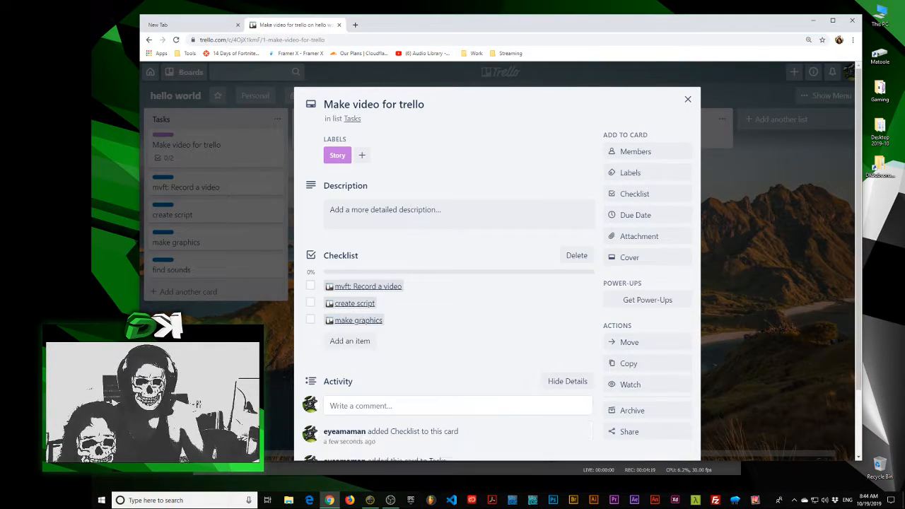
pyautogui.click(287, 367)
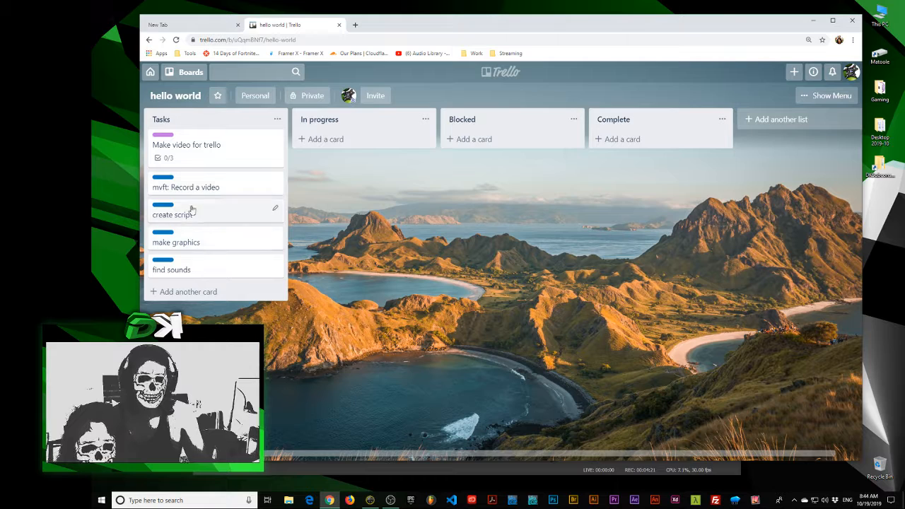
# Copy the "find sounds" card's link into the "Make video for trello" checklist as a new item and return to the board
pyautogui.click(207, 270)
pyautogui.click(307, 39)
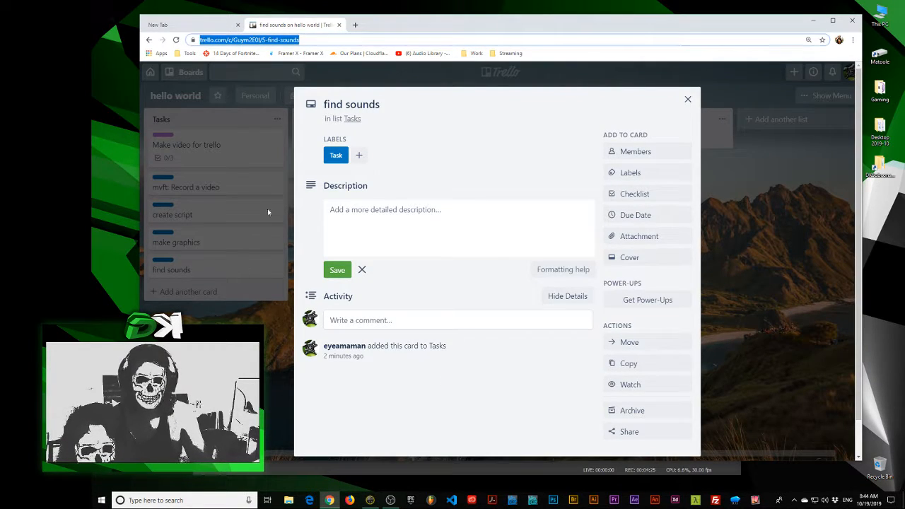
pyautogui.click(268, 210)
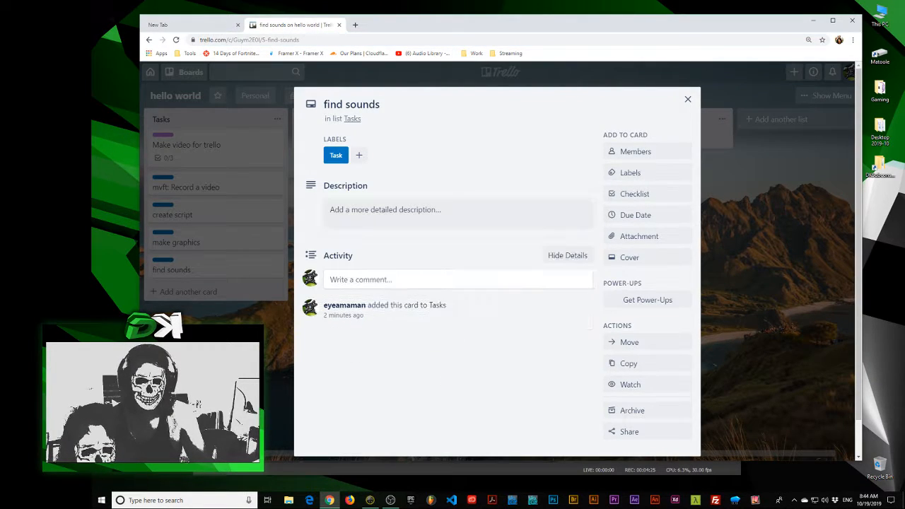
pyautogui.click(208, 266)
pyautogui.click(202, 157)
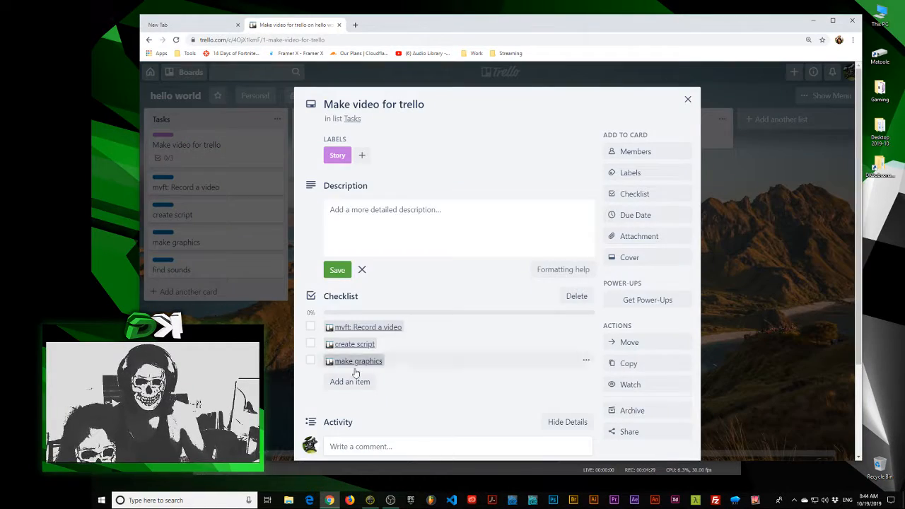
pyautogui.click(350, 381)
pyautogui.hotkey('ctrl', 'v')
pyautogui.press('Return')
pyautogui.press('Escape')
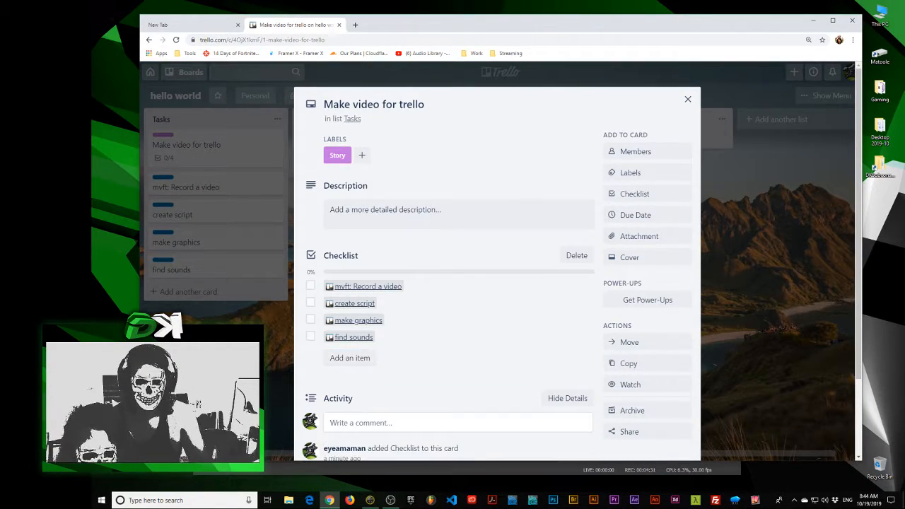
pyautogui.press('Escape')
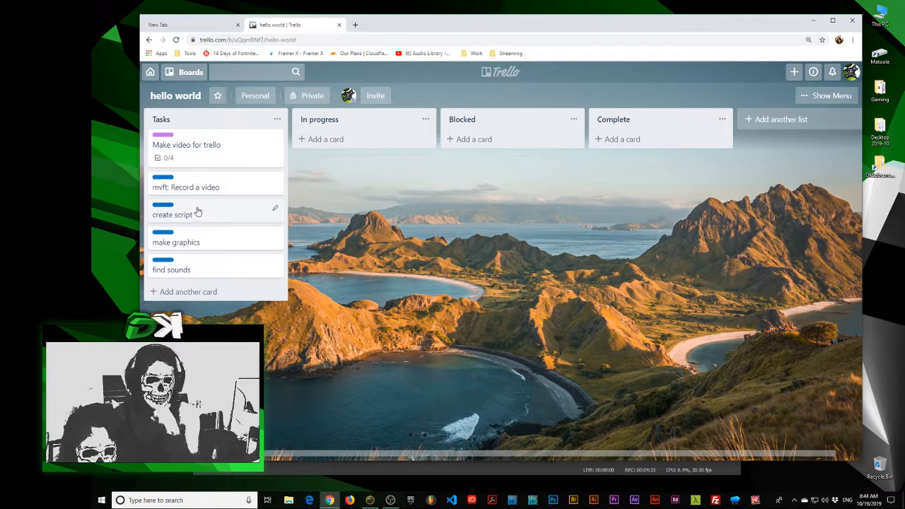
# Move the "create script" card to the In progress list and save its description as "Make sure its dynamic and has no swear words."
pyautogui.moveTo(197, 212); pyautogui.dragTo(331, 147)
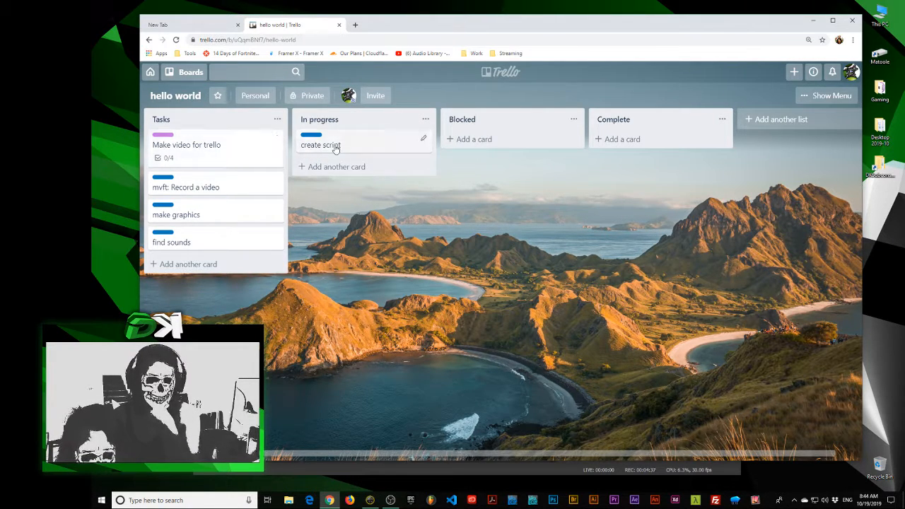
pyautogui.click(328, 146)
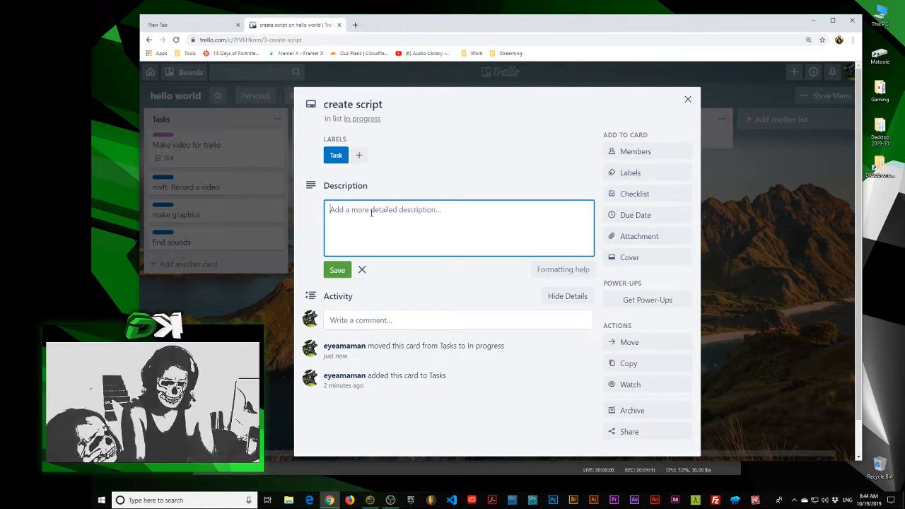
pyautogui.write('Make sure its d')
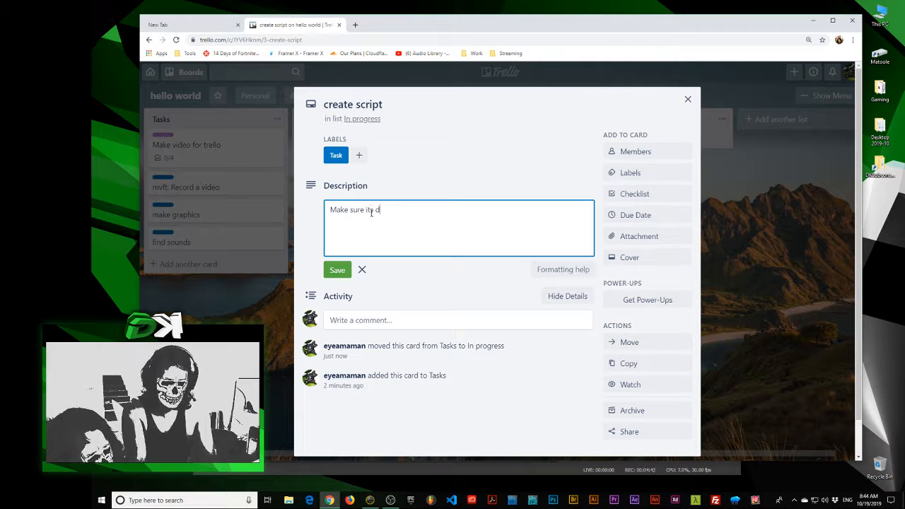
pyautogui.write('ynamic and')
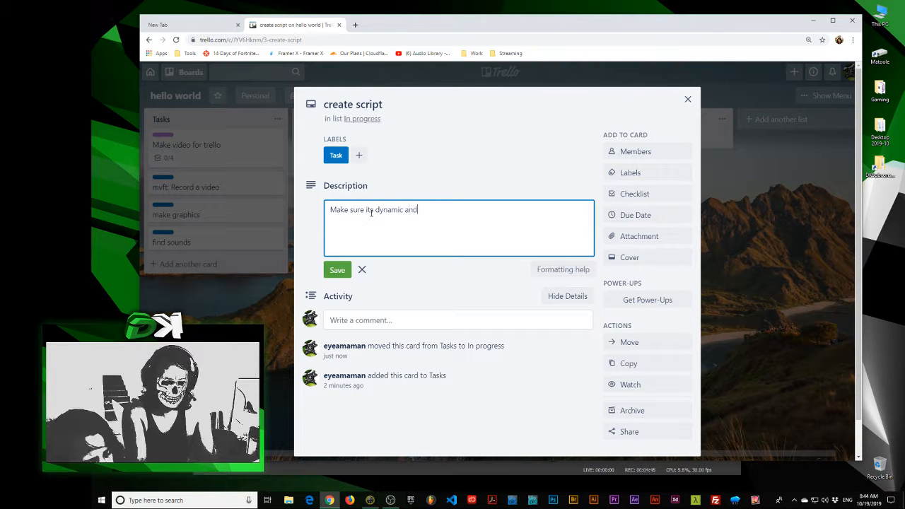
pyautogui.write(' has no swear words.')
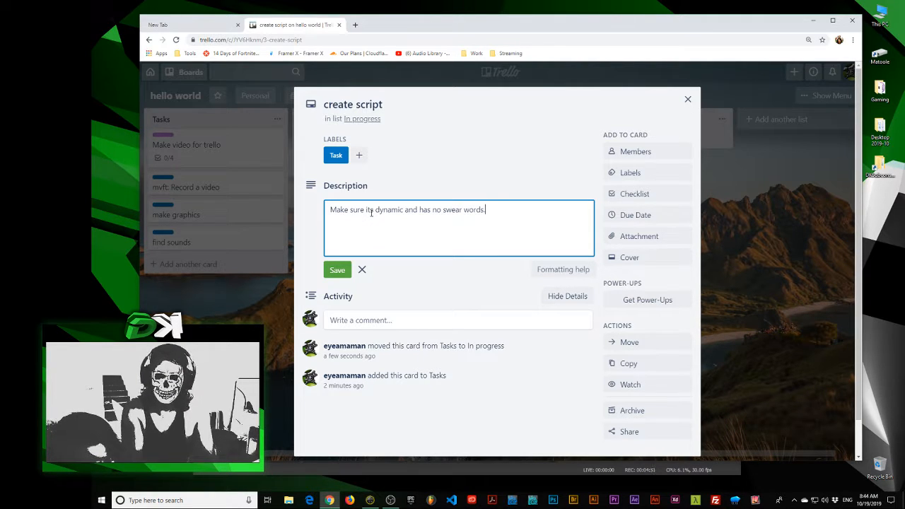
pyautogui.click(352, 270)
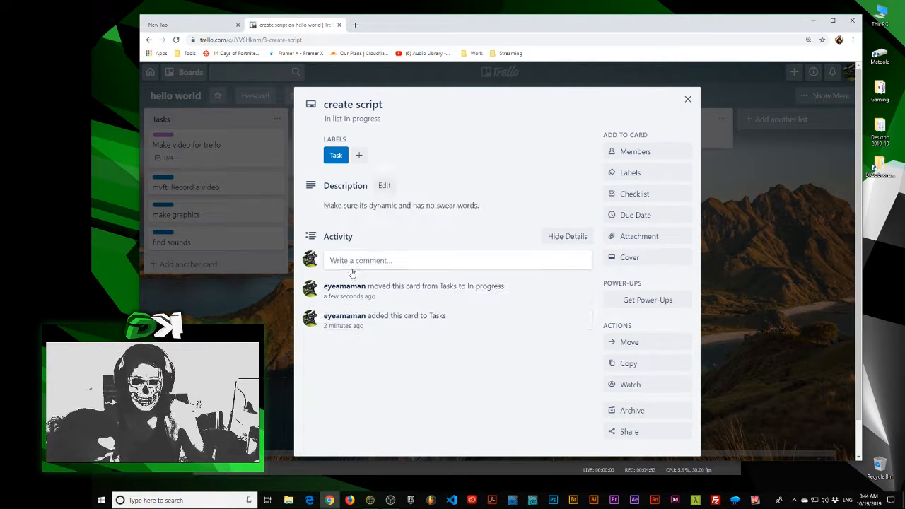
# Check the "create script" card's description and the members available to assign, and return to the board
pyautogui.click(388, 185)
pyautogui.click(346, 275)
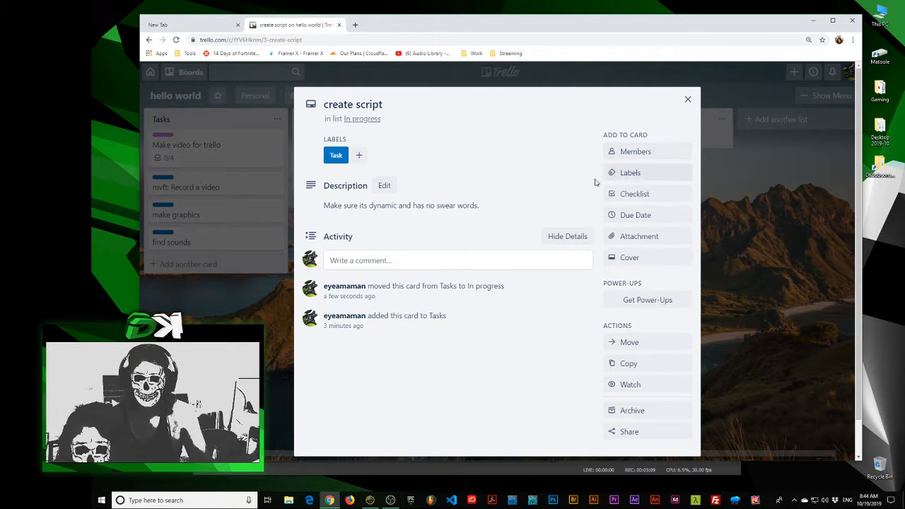
pyautogui.click(633, 152)
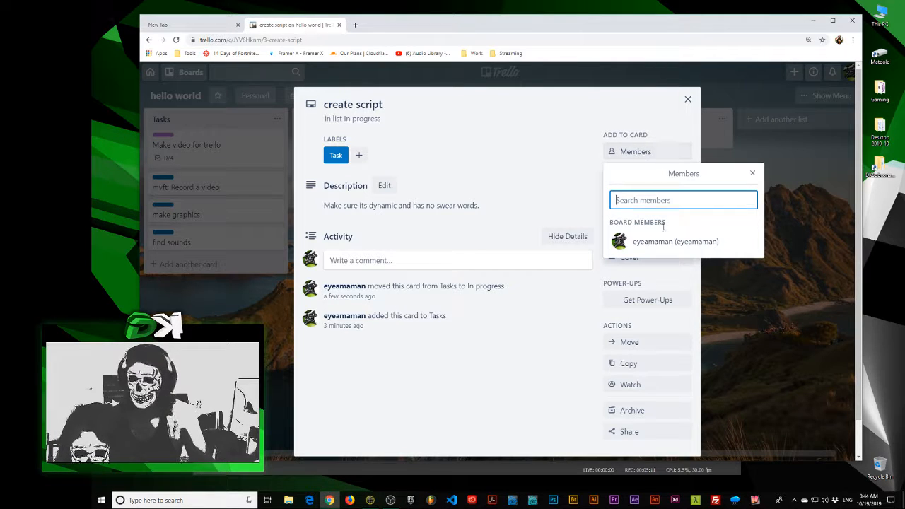
pyautogui.click(565, 176)
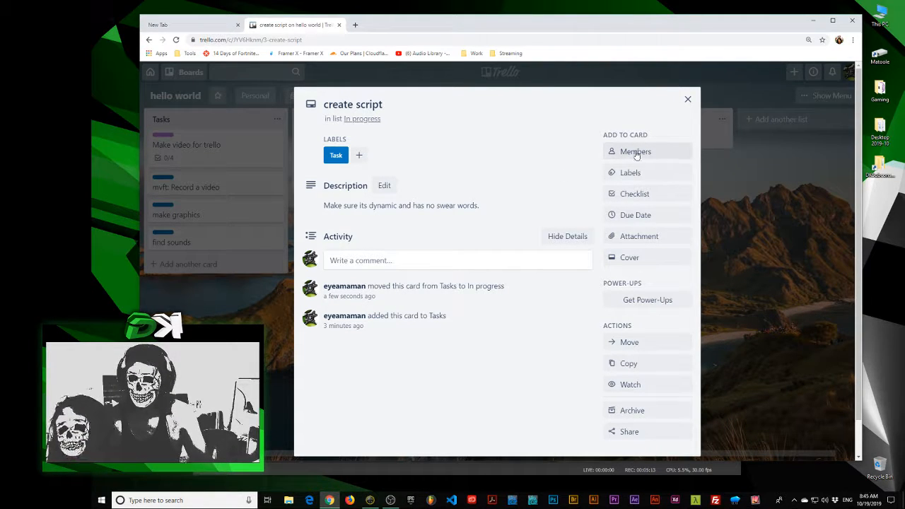
pyautogui.click(207, 278)
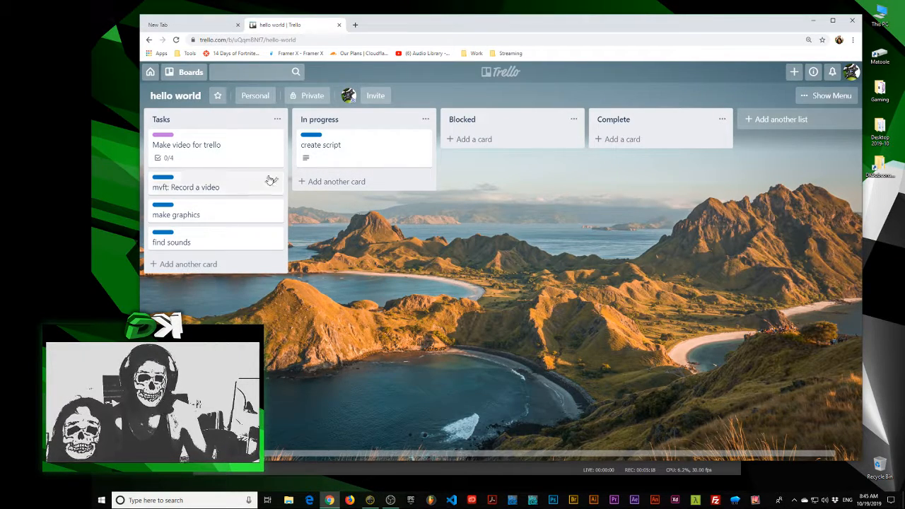
pyautogui.click(323, 146)
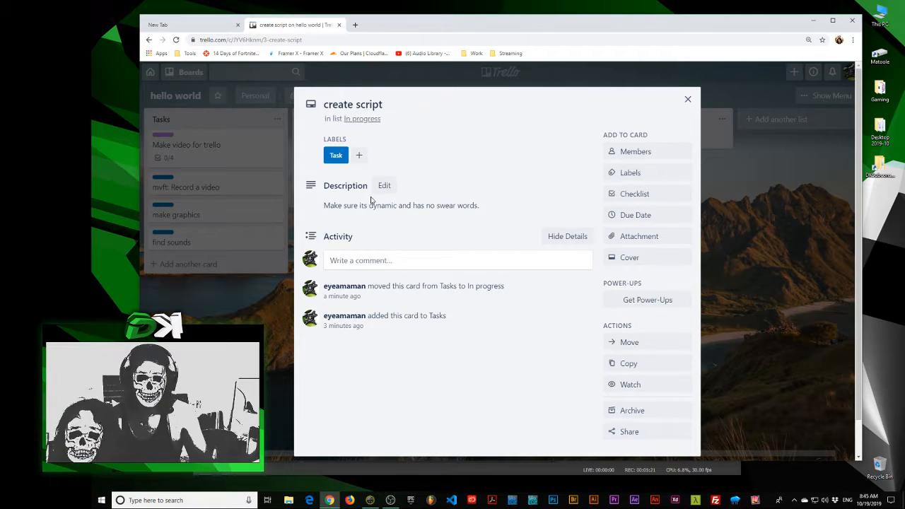
pyautogui.click(234, 275)
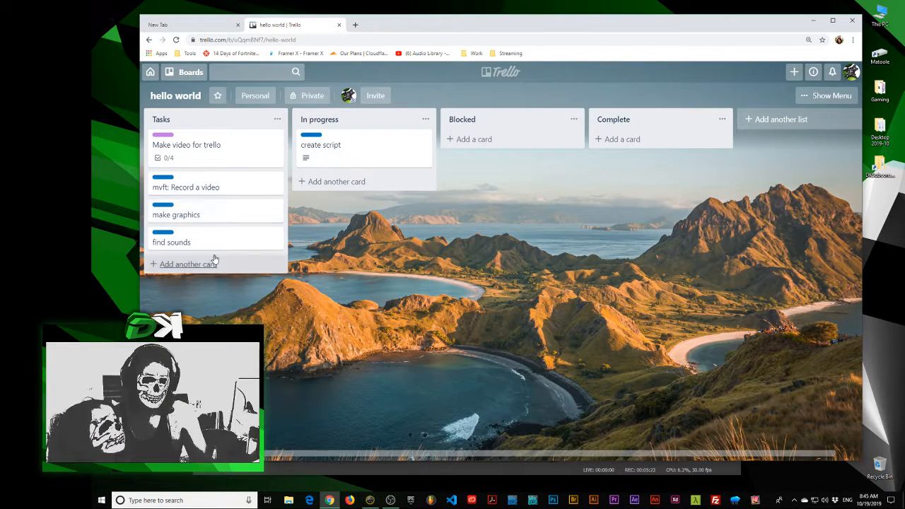
# Move the "find sounds" card to the In progress list and save its description as "Computer no longer plays sounds"
pyautogui.moveTo(177, 242); pyautogui.dragTo(332, 184)
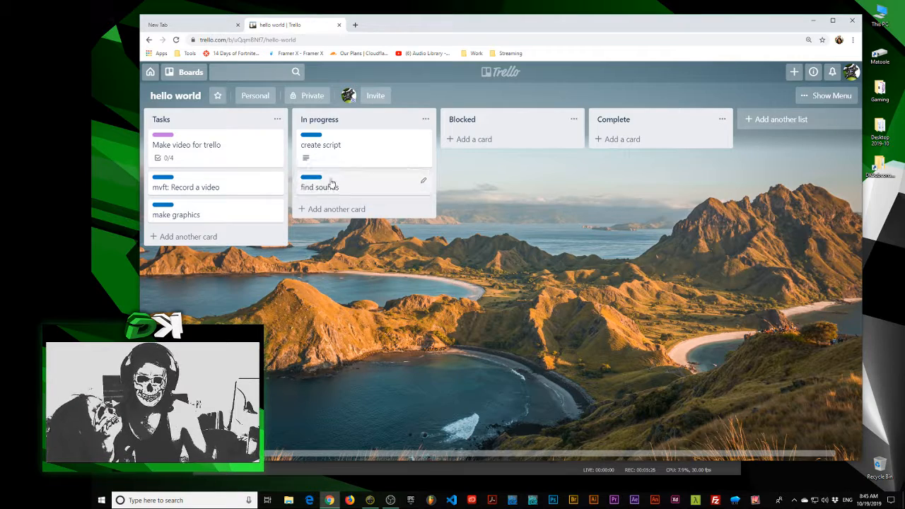
pyautogui.click(368, 188)
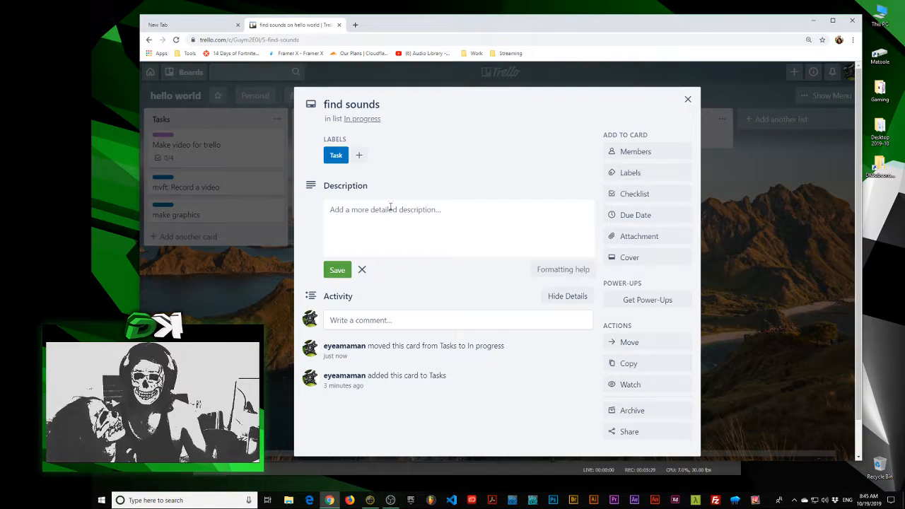
pyautogui.click(420, 222)
pyautogui.write('Computer no longer pl')
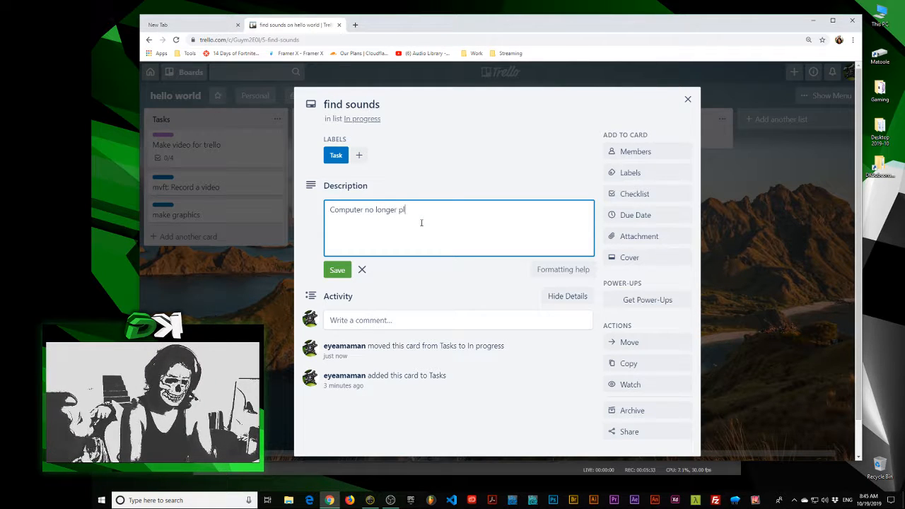
pyautogui.write('ays sounds')
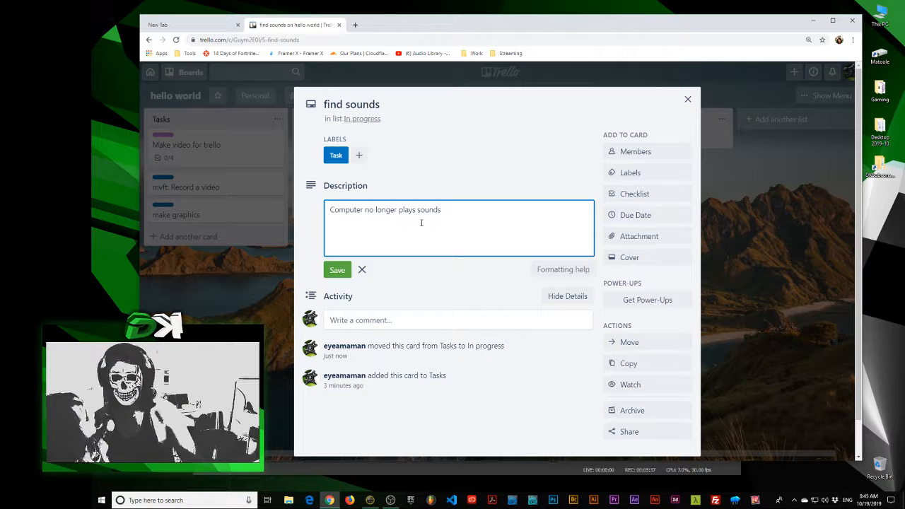
pyautogui.click(337, 272)
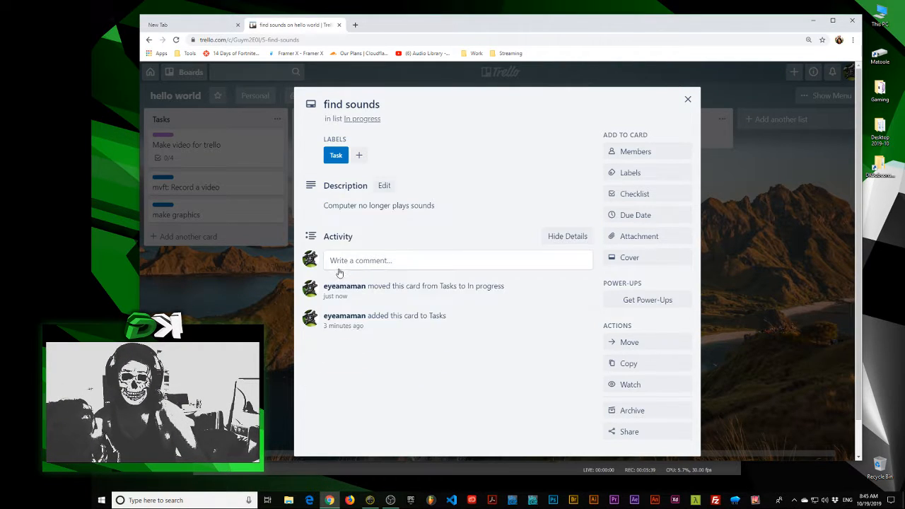
pyautogui.click(216, 312)
# Replace the "find sounds" description with the comment "Computer no longer plays sounds get computer fixed" and move the card to the Blocked list
pyautogui.click(340, 194)
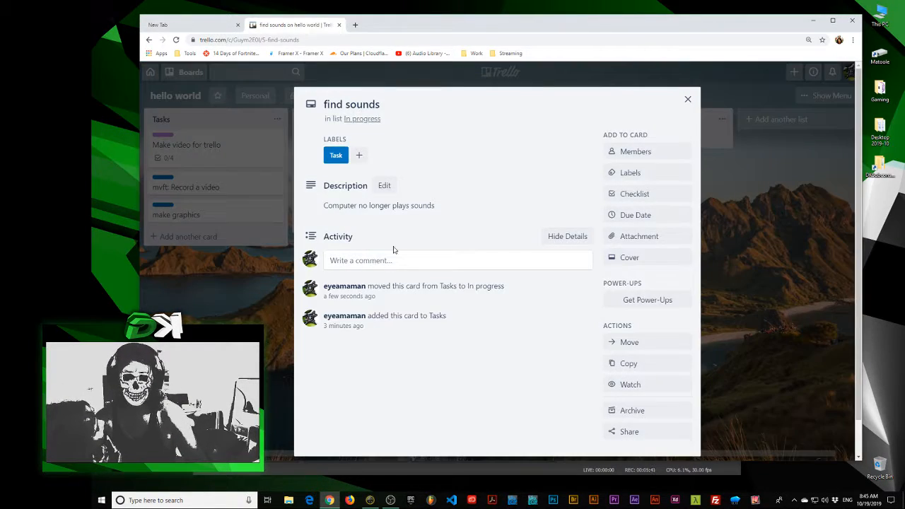
pyautogui.click(426, 205)
pyautogui.hotkey('ctrl', 'c')
pyautogui.press('BackSpace')
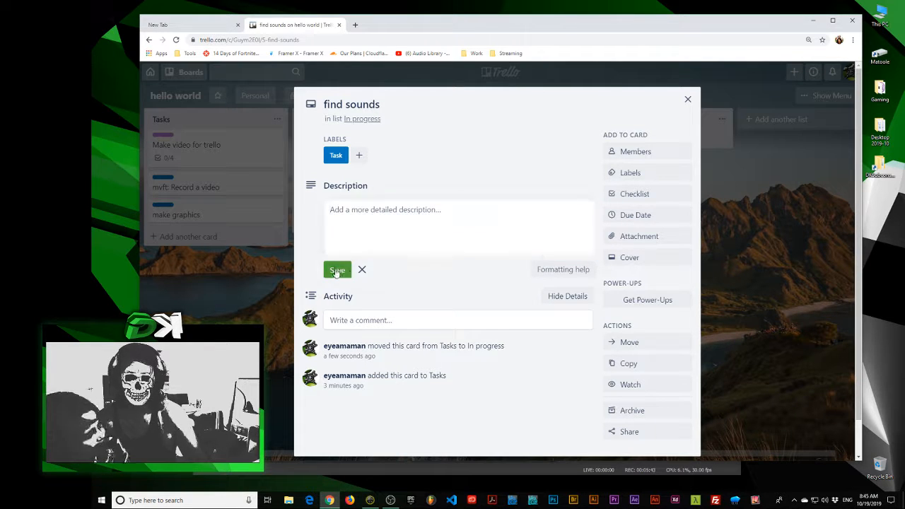
pyautogui.click(337, 269)
pyautogui.click(368, 280)
pyautogui.hotkey('ctrl', 'v')
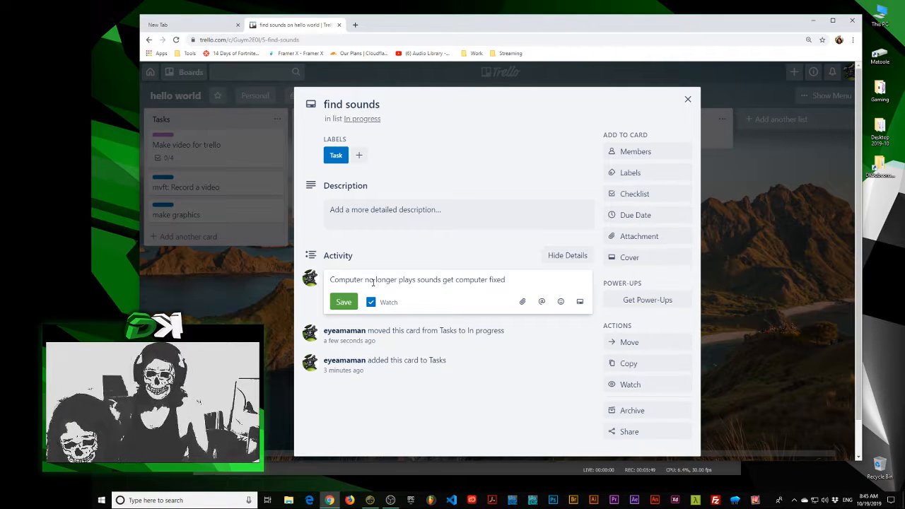
pyautogui.click(352, 302)
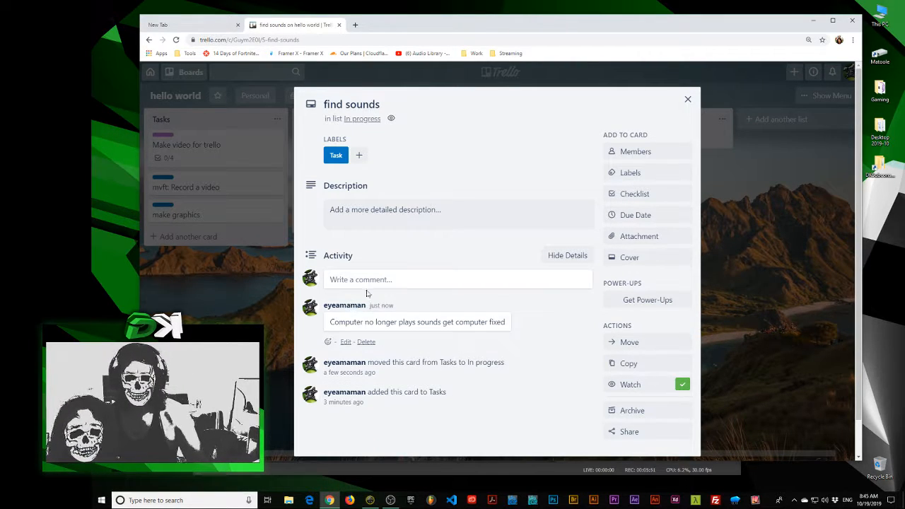
pyautogui.press('Escape')
pyautogui.moveTo(346, 190); pyautogui.dragTo(481, 162)
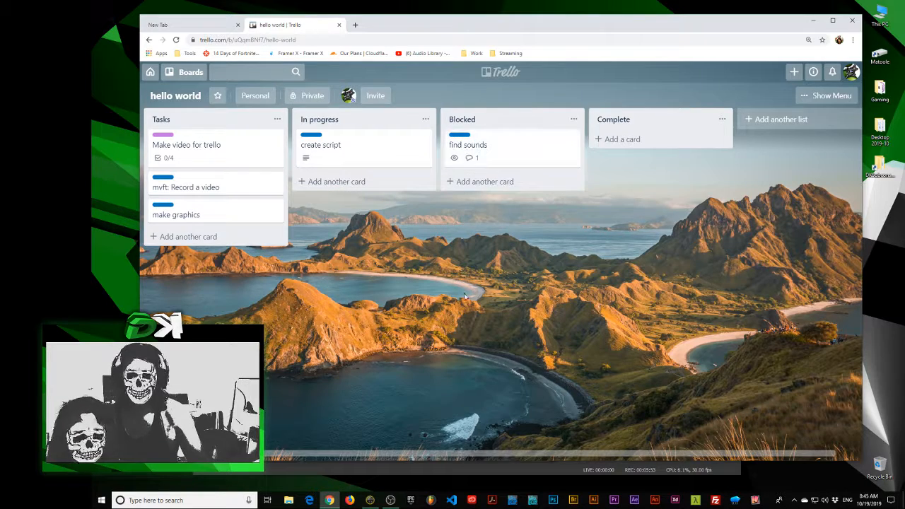
# Name the red label "blocked" and apply it to the "find sounds" card alongside its Task label
pyautogui.click(514, 157)
pyautogui.click(649, 176)
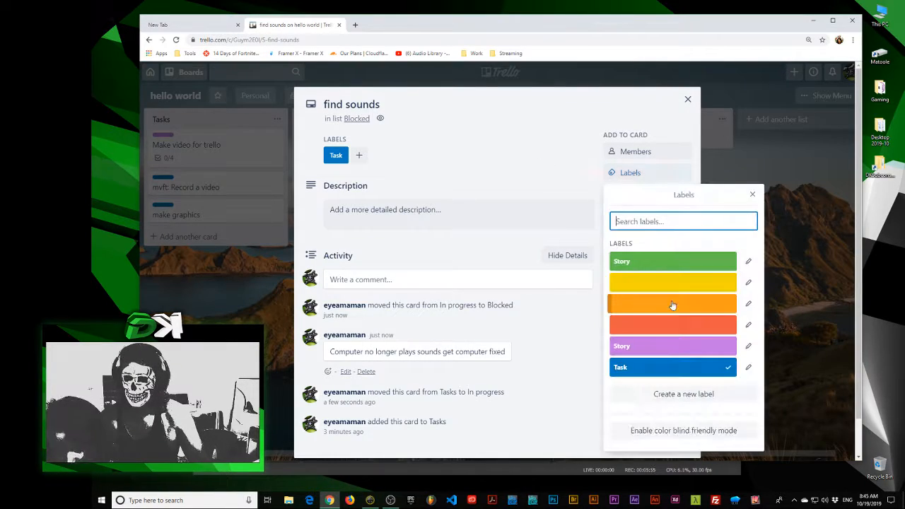
pyautogui.click(748, 325)
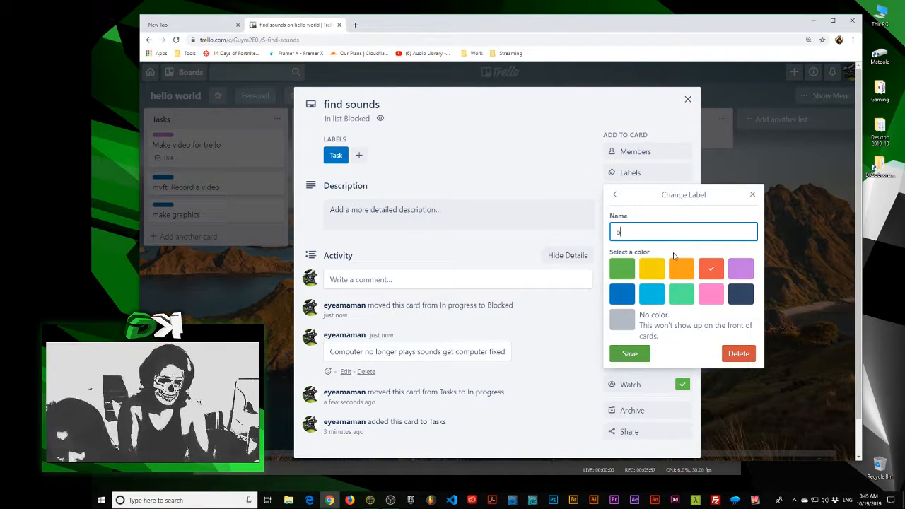
pyautogui.write('blocked')
pyautogui.press('Return')
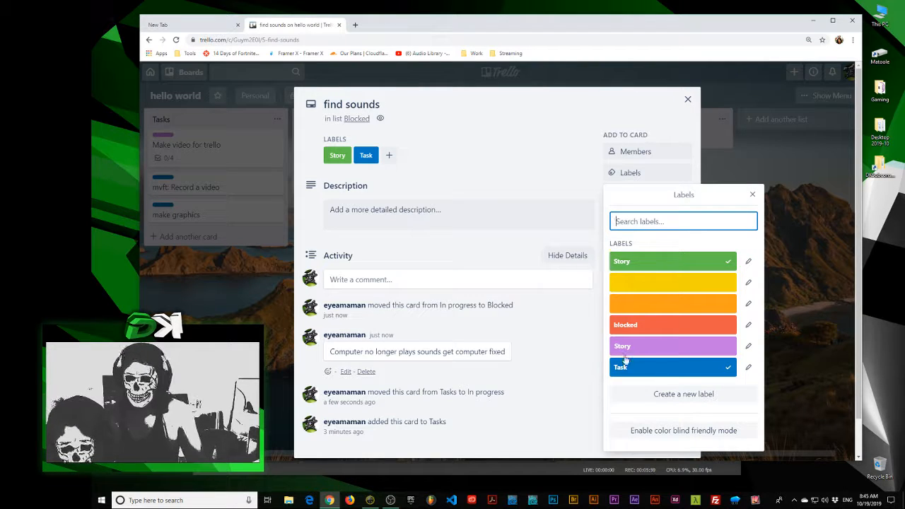
pyautogui.click(672, 261)
pyautogui.click(675, 325)
pyautogui.press('Escape')
pyautogui.press('Escape')
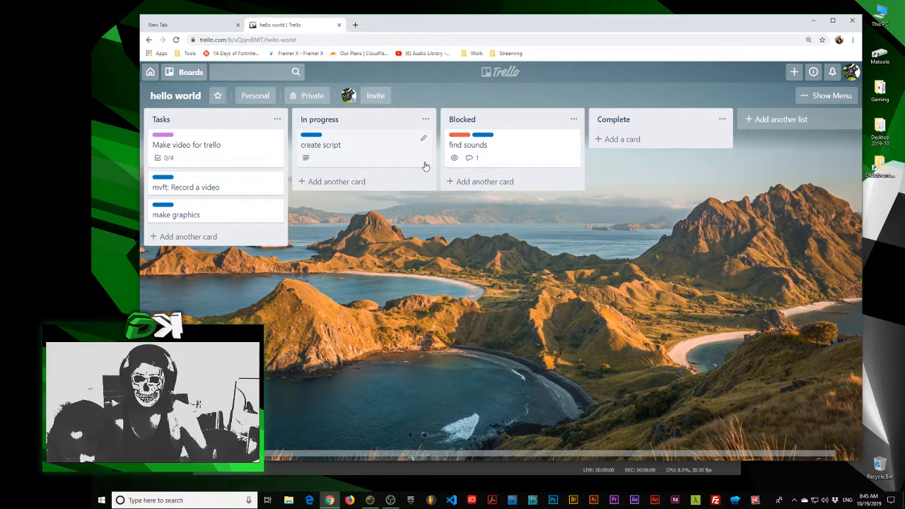
# Review the comment on the "find sounds" card and the checklist on the "Make video for trello" card
pyautogui.click(486, 144)
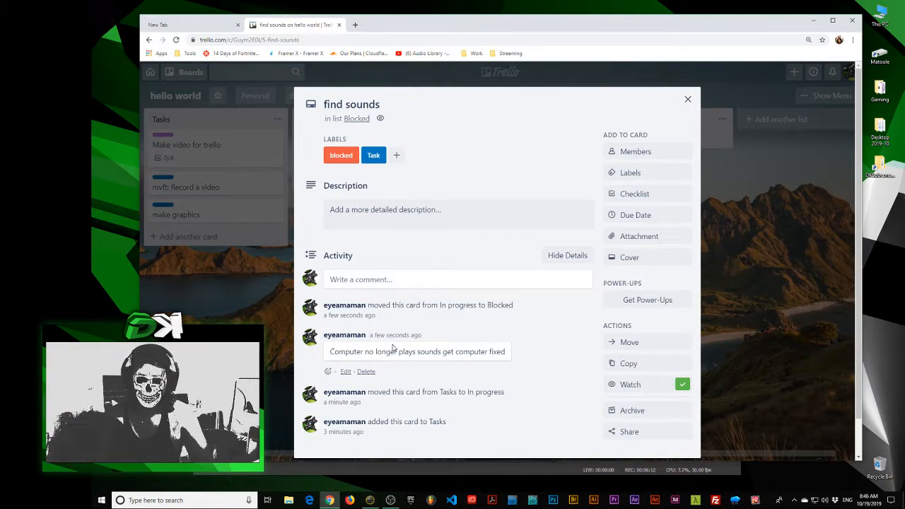
pyautogui.moveTo(338, 352); pyautogui.dragTo(398, 352)
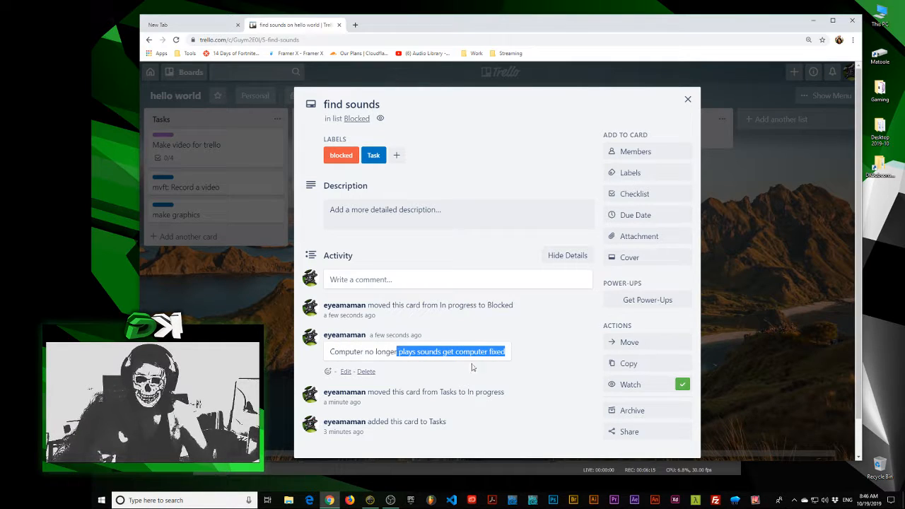
pyautogui.click(197, 304)
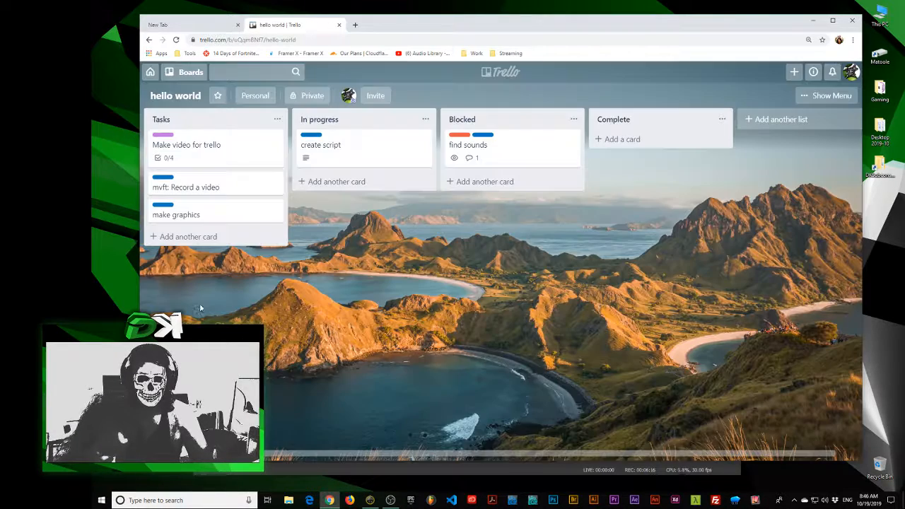
pyautogui.click(210, 156)
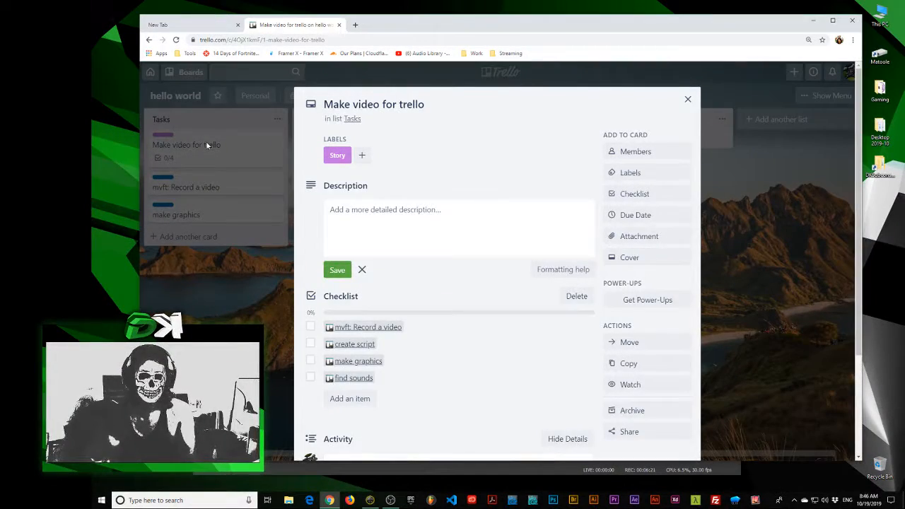
pyautogui.click(178, 148)
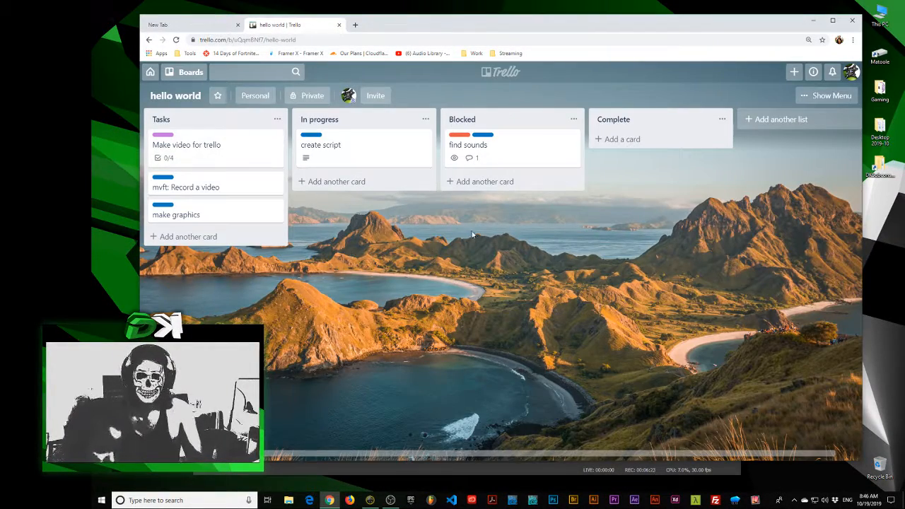
# Add a "Stories" list in first position on the board and move the "Make video for trello" card into it
pyautogui.doubleClick(372, 234)
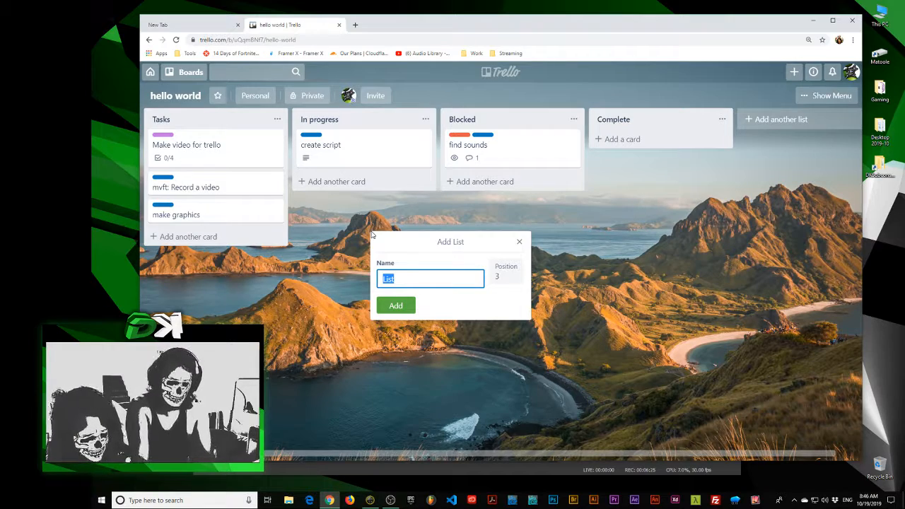
pyautogui.write('Stories')
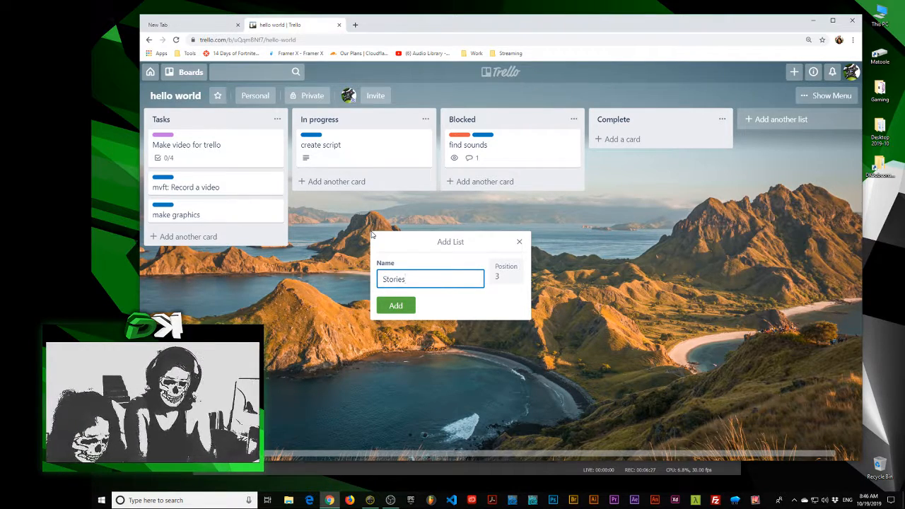
pyautogui.press('Return')
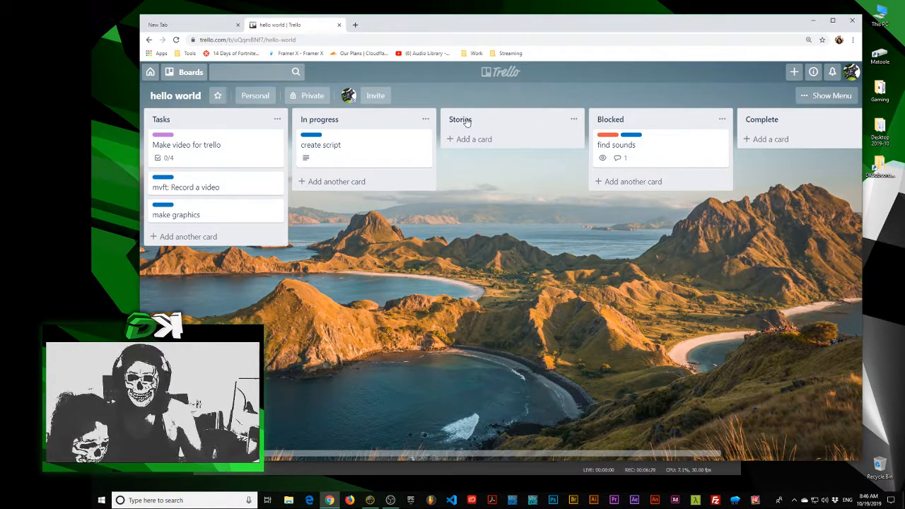
pyautogui.moveTo(450, 120); pyautogui.dragTo(183, 122)
pyautogui.moveTo(340, 145); pyautogui.dragTo(205, 145)
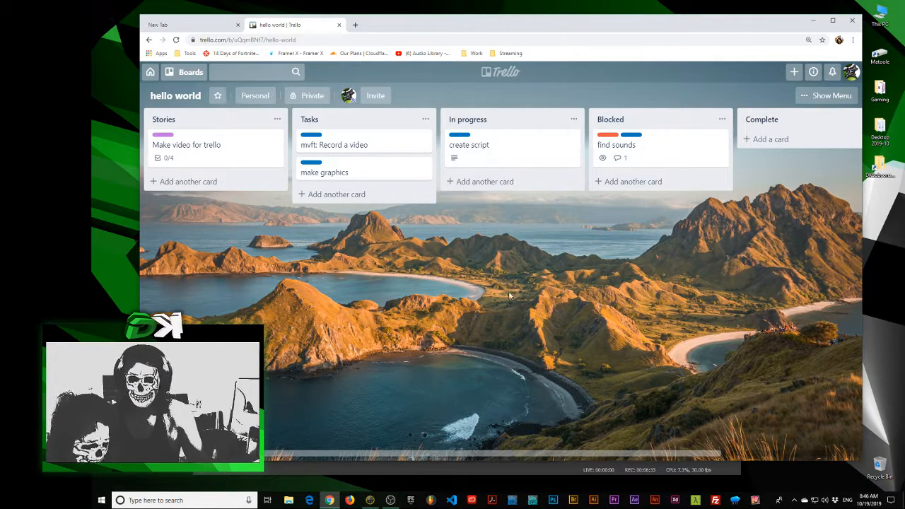
# View the details of the "create script" card in the In progress list and return to the board
pyautogui.click(478, 145)
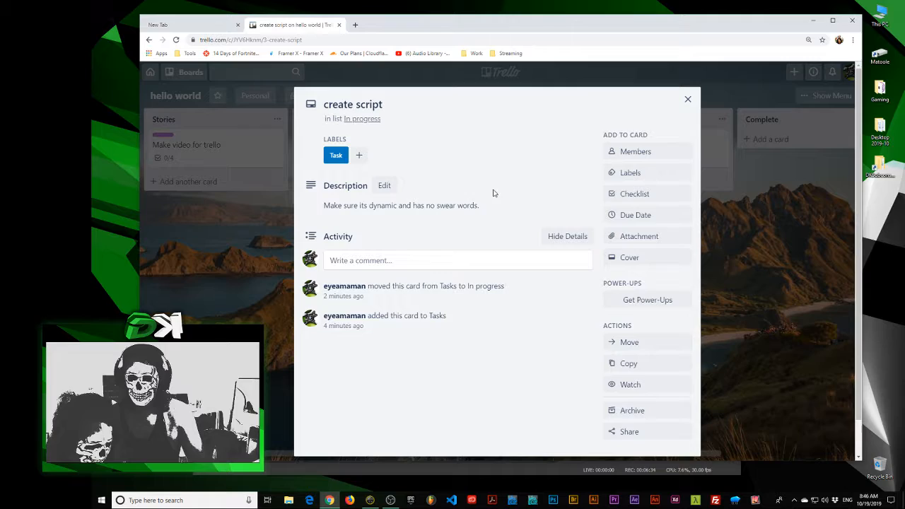
pyautogui.click(255, 251)
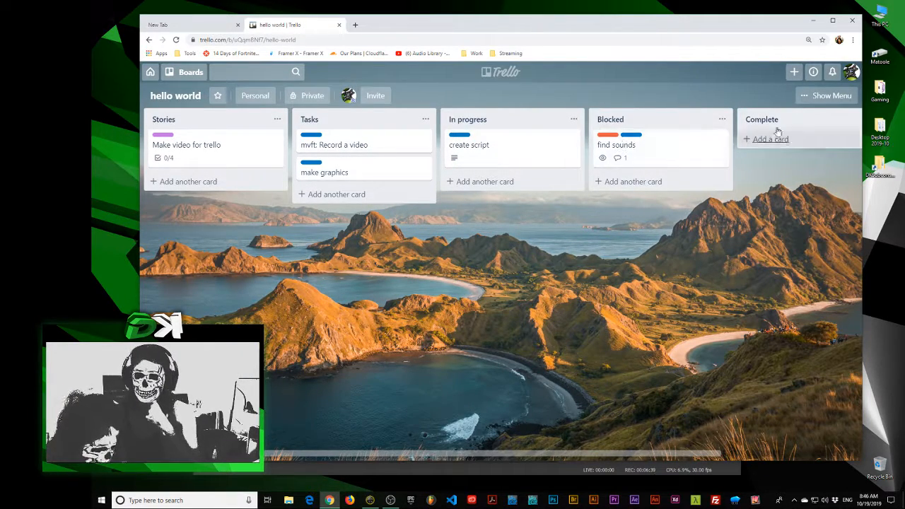
# Rename the Complete list as "Complete Oct 2019"
pyautogui.moveTo(801, 130); pyautogui.dragTo(656, 130)
pyautogui.moveTo(638, 175); pyautogui.dragTo(561, 200)
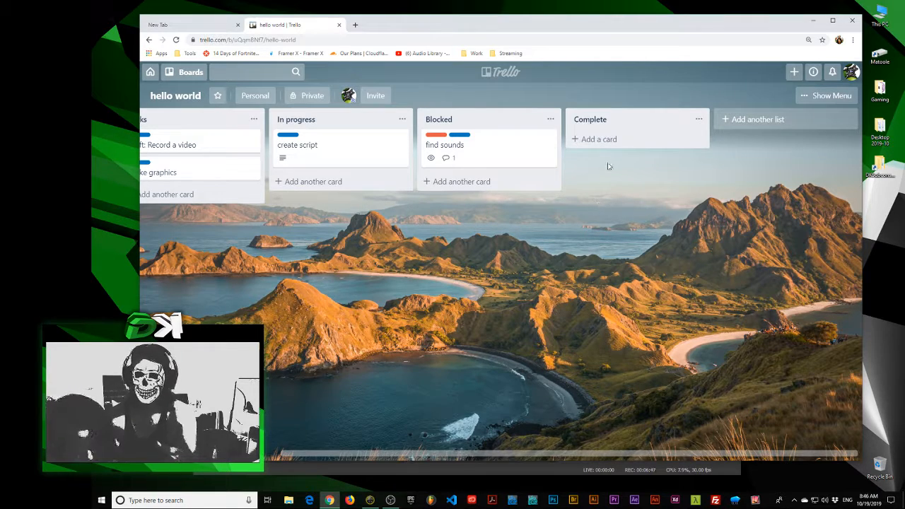
pyautogui.click(587, 119)
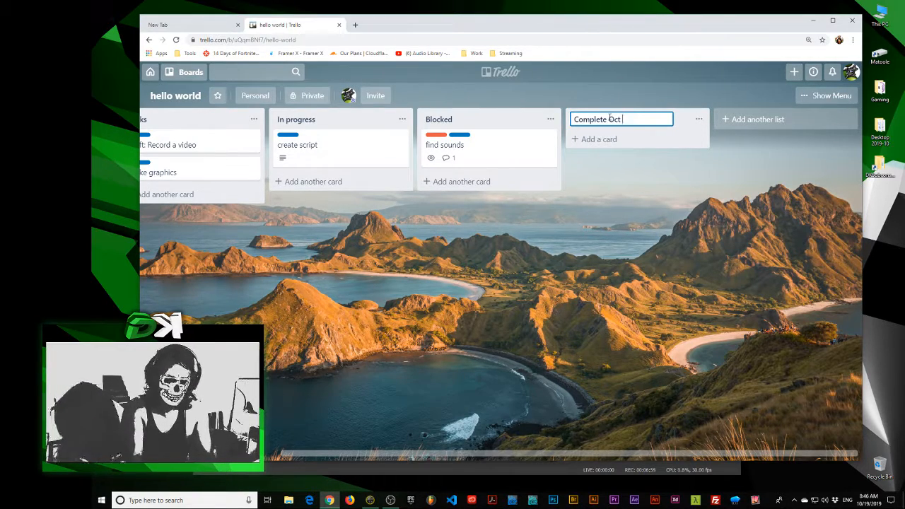
pyautogui.write('2019')
pyautogui.press('Return')
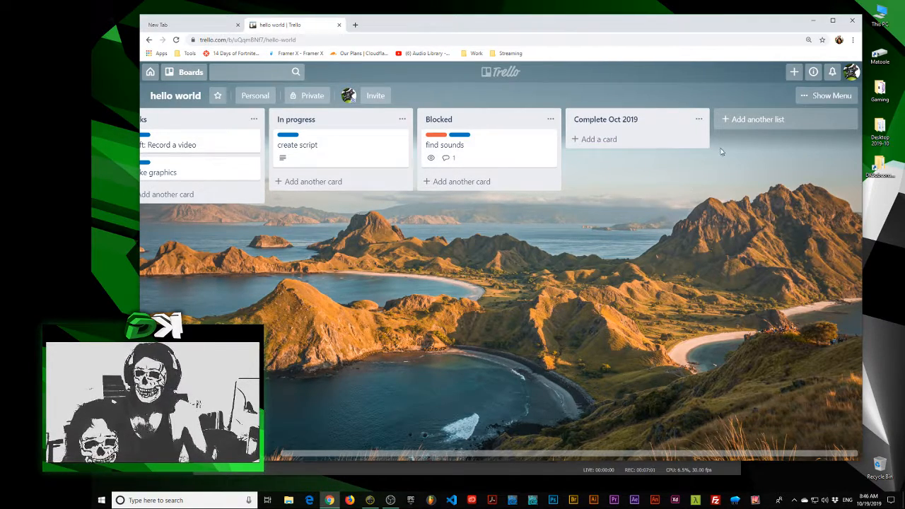
# Add a "Complete Nov 2019" list between the Blocked and Complete Oct 2019 lists
pyautogui.doubleClick(610, 214)
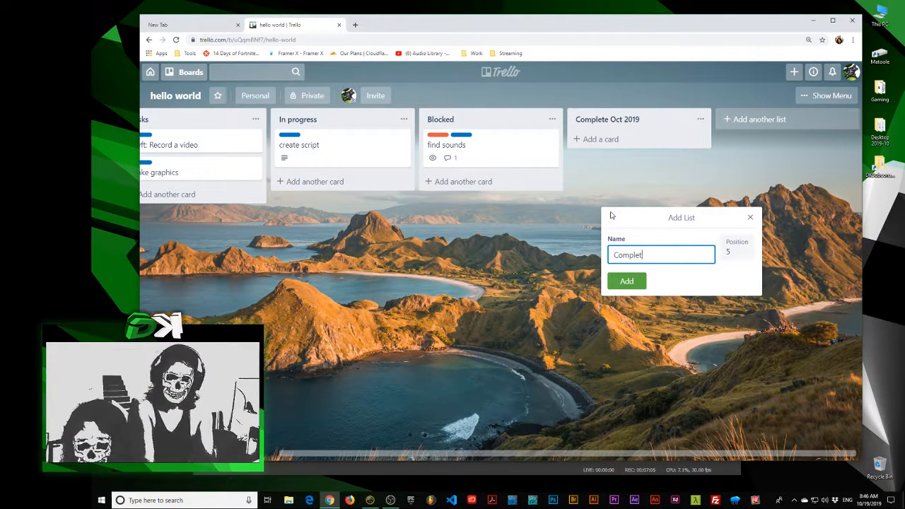
pyautogui.write('Complete Nov ')
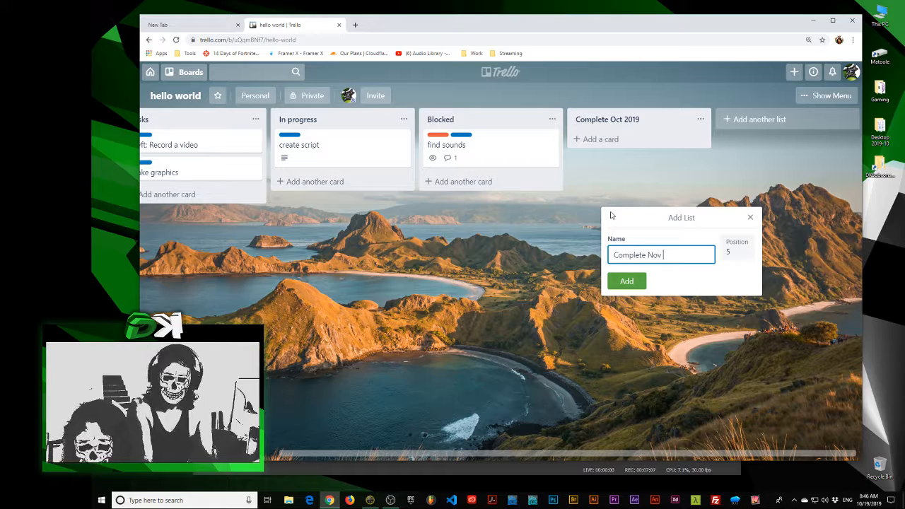
pyautogui.write('2019')
pyautogui.press('Return')
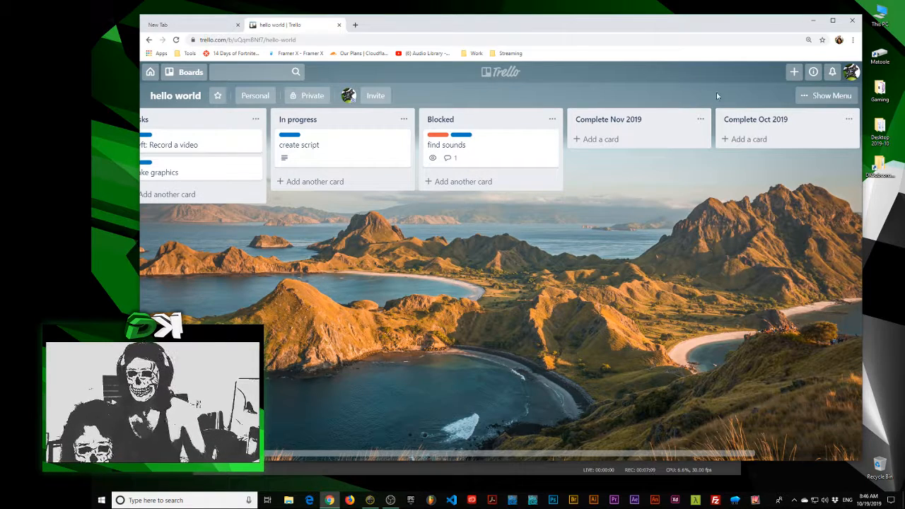
pyautogui.moveTo(693, 176); pyautogui.dragTo(635, 175)
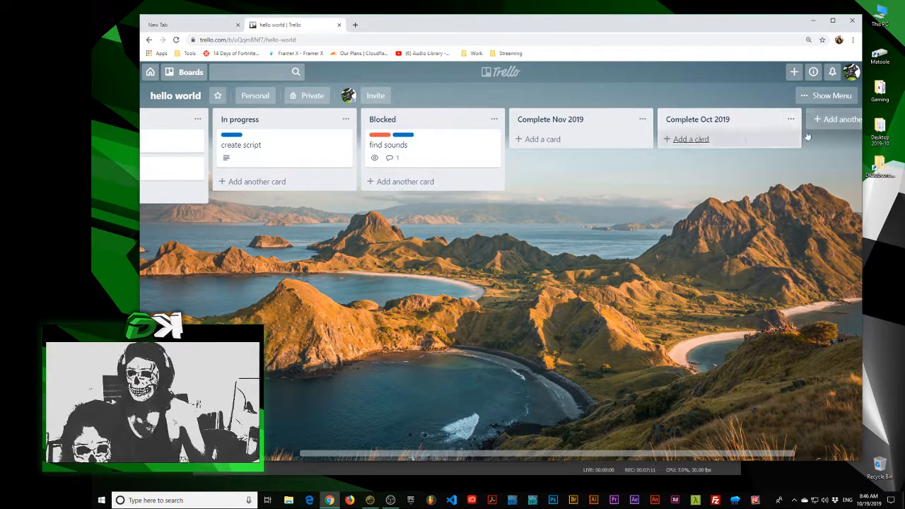
pyautogui.doubleClick(553, 204)
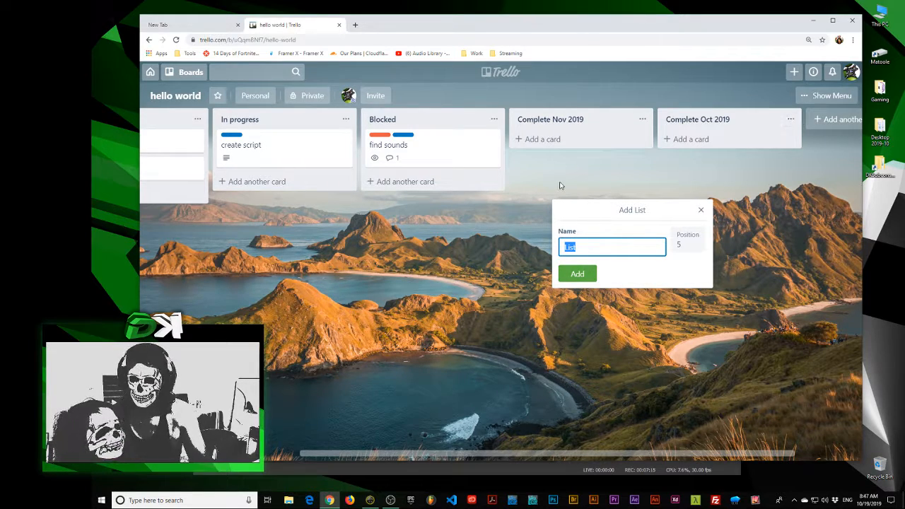
pyautogui.click(725, 210)
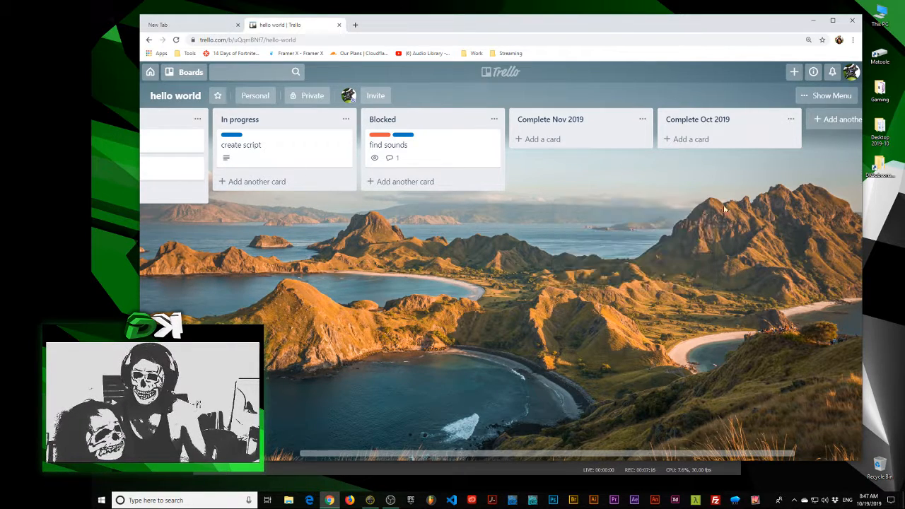
# Switch to the DKSubconscious board and review the labels on the "Labels" card in the Guides list
pyautogui.click(185, 71)
pyautogui.click(205, 297)
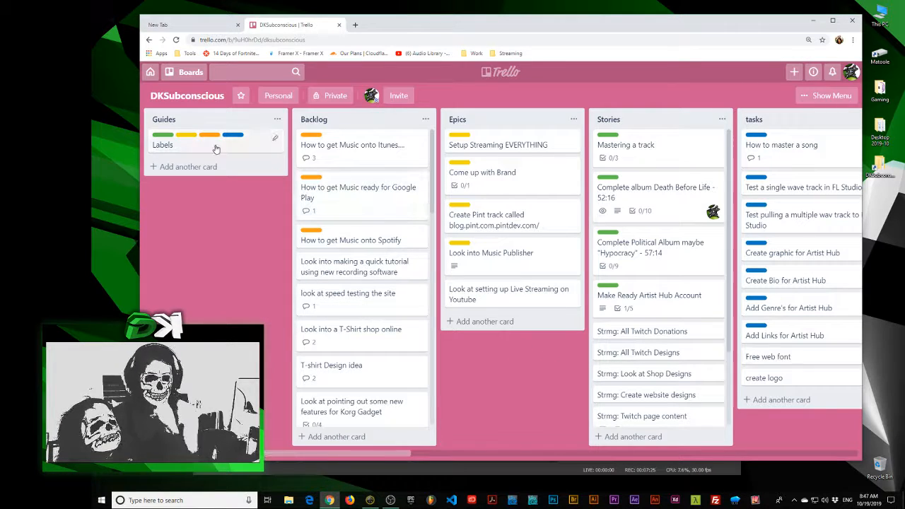
pyautogui.click(184, 138)
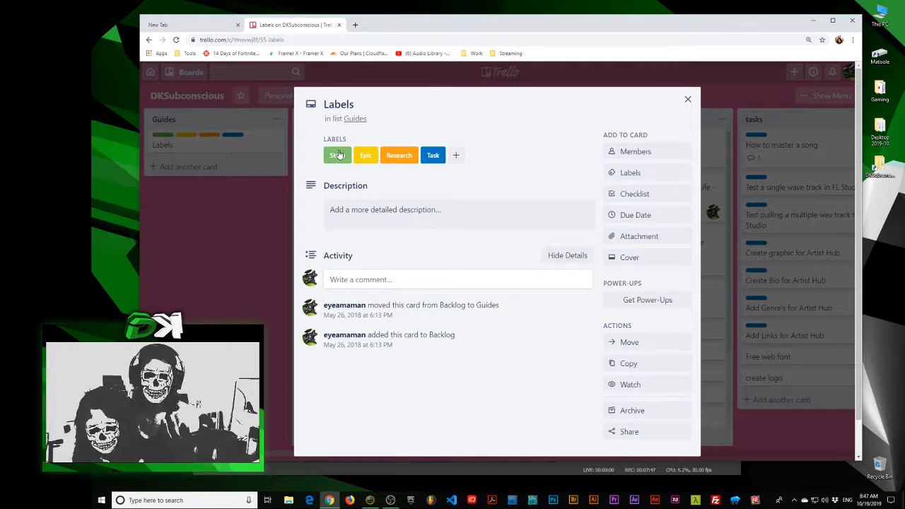
pyautogui.click(232, 226)
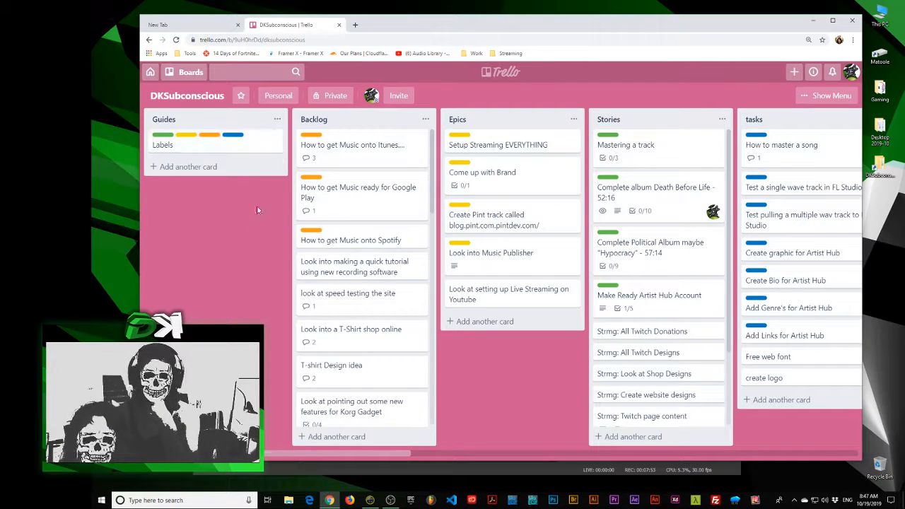
# Look through the cards in the Backlog list and its neighbouring lists on the DKSubconscious board
pyautogui.hscroll(1, 398, 201)
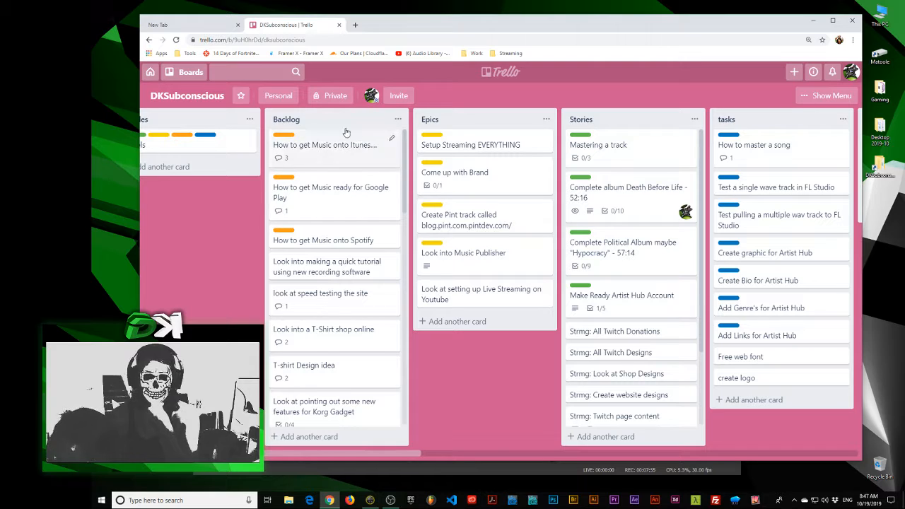
pyautogui.scroll(-8, 321, 269)
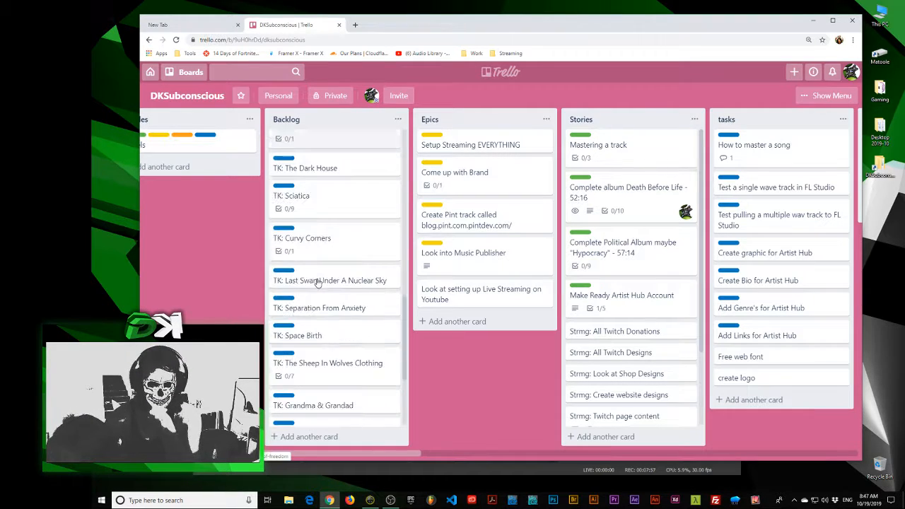
pyautogui.scroll(8, 318, 282)
pyautogui.hscroll(4, 318, 282)
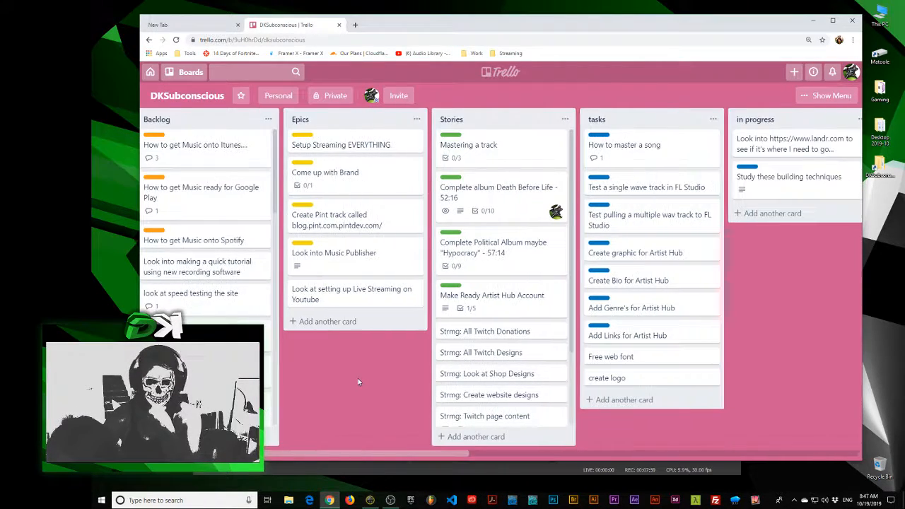
pyautogui.hscroll(2, 293, 396)
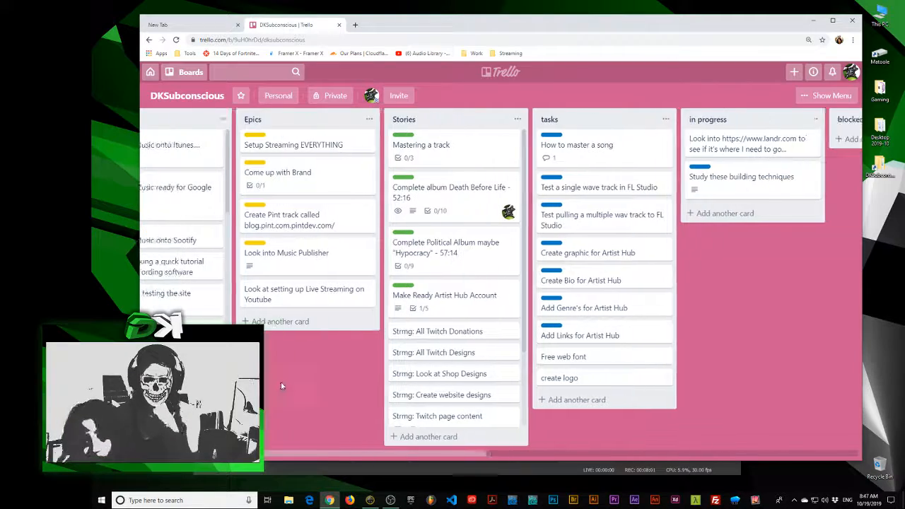
pyautogui.hscroll(-3, 283, 399)
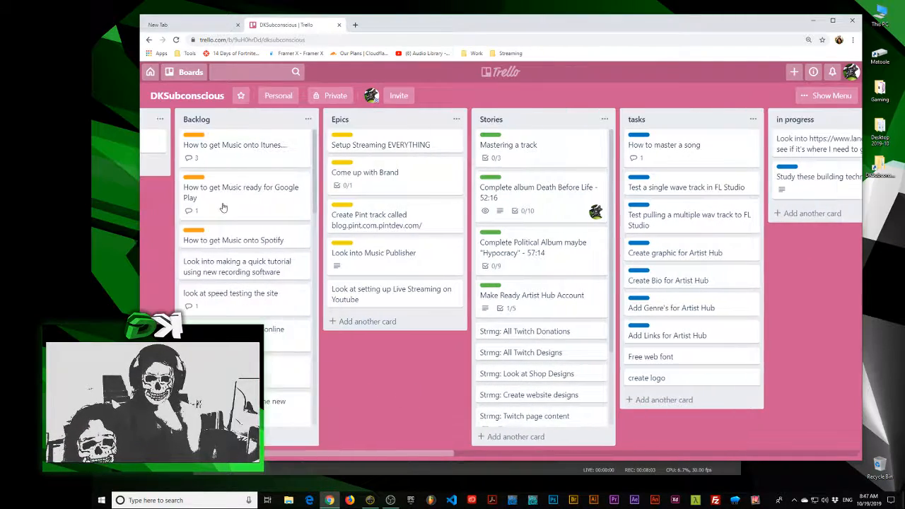
pyautogui.hscroll(4, 350, 376)
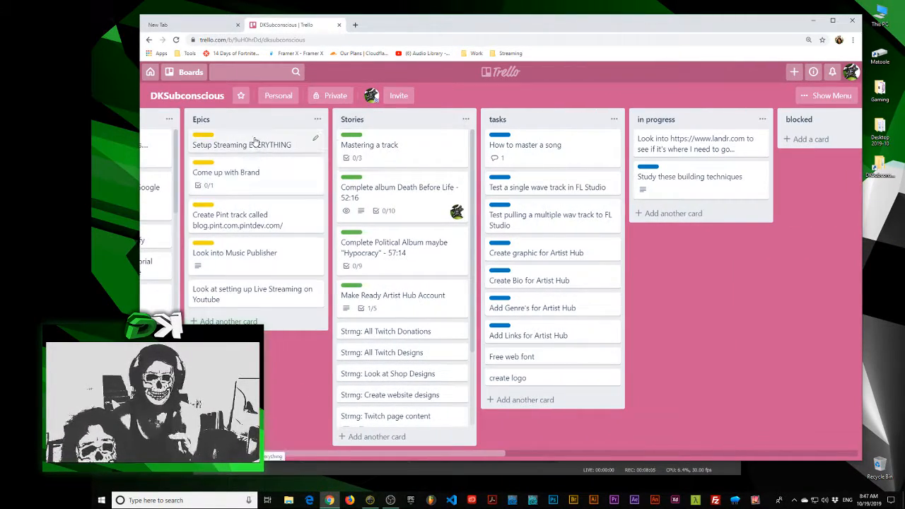
# Review the "Come up with Brand", "Create Pint track called blog.pint.com.pintdev.com/" and "Look into Music Publisher" cards in the Epics list
pyautogui.click(257, 177)
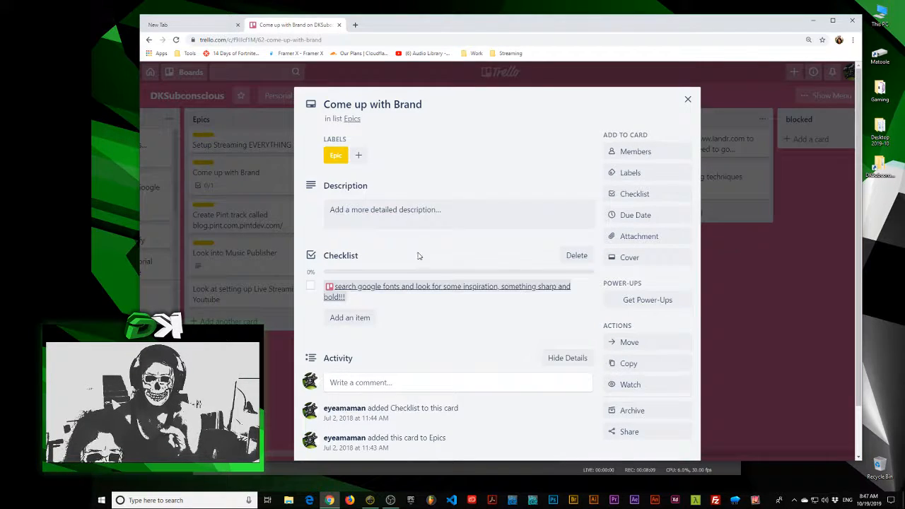
pyautogui.scroll(-1, 417, 256)
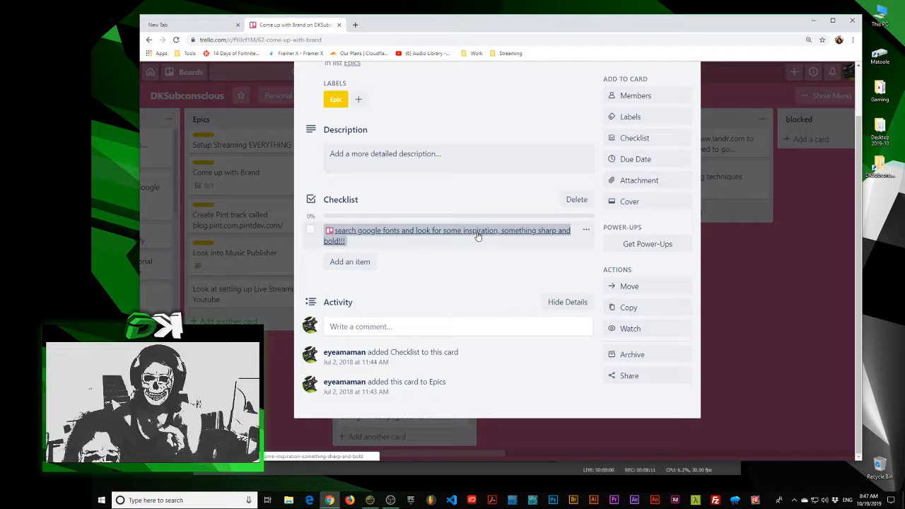
pyautogui.click(264, 309)
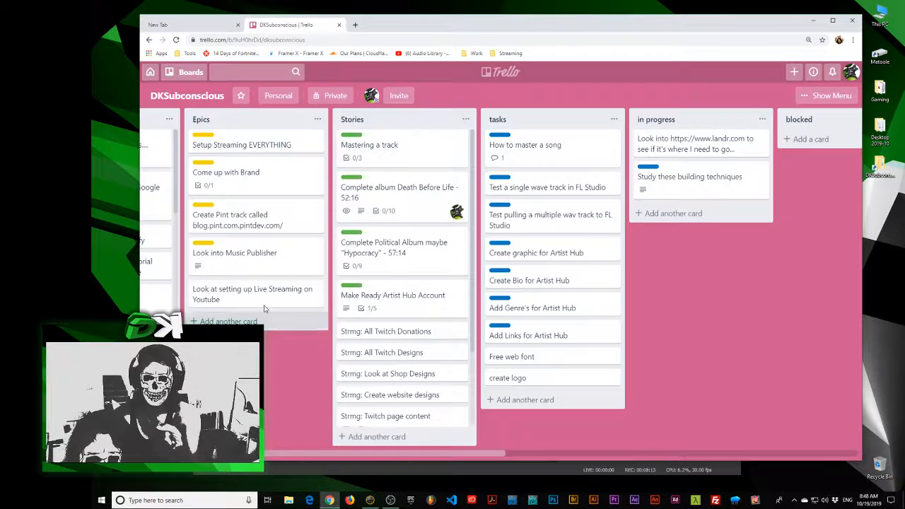
pyautogui.click(257, 218)
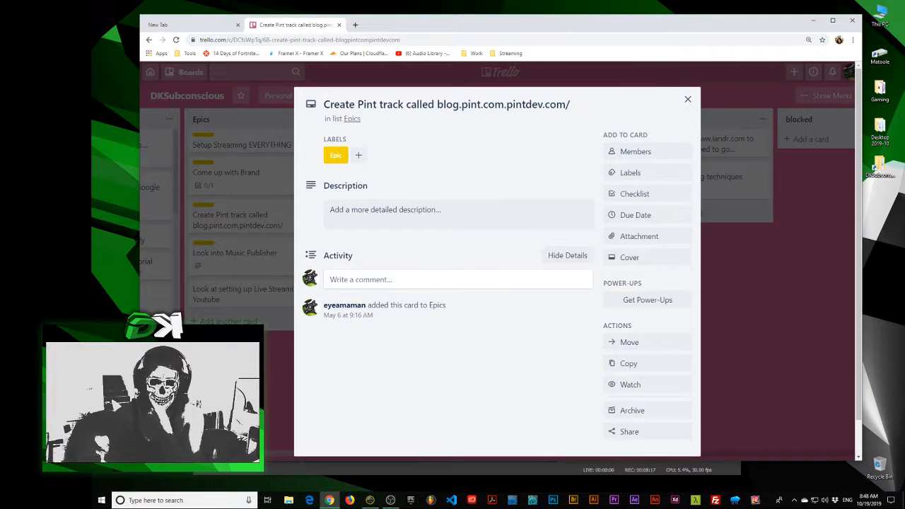
pyautogui.click(248, 254)
pyautogui.click(248, 254)
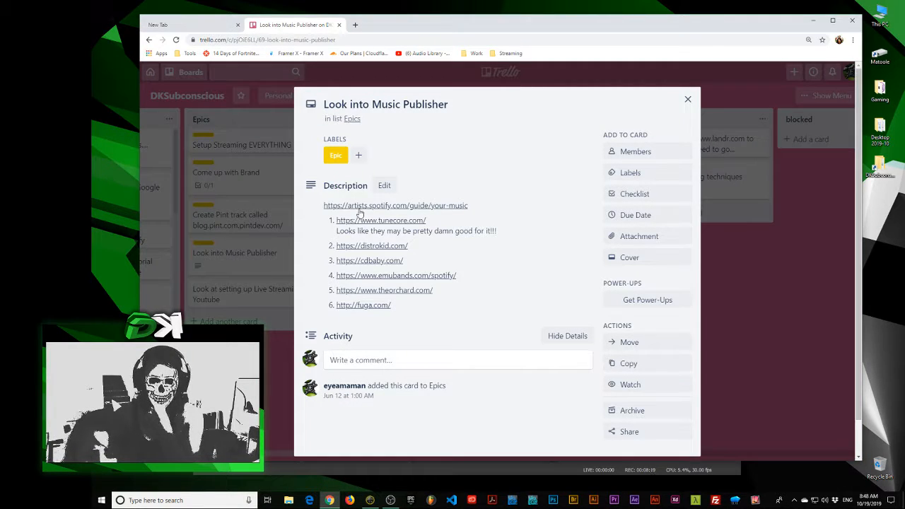
pyautogui.scroll(-1, 384, 319)
pyautogui.click(258, 368)
# Look through the Stories list and review the "Things to learn" checklist on the "Mastering a track" card
pyautogui.moveTo(259, 368); pyautogui.dragTo(139, 368)
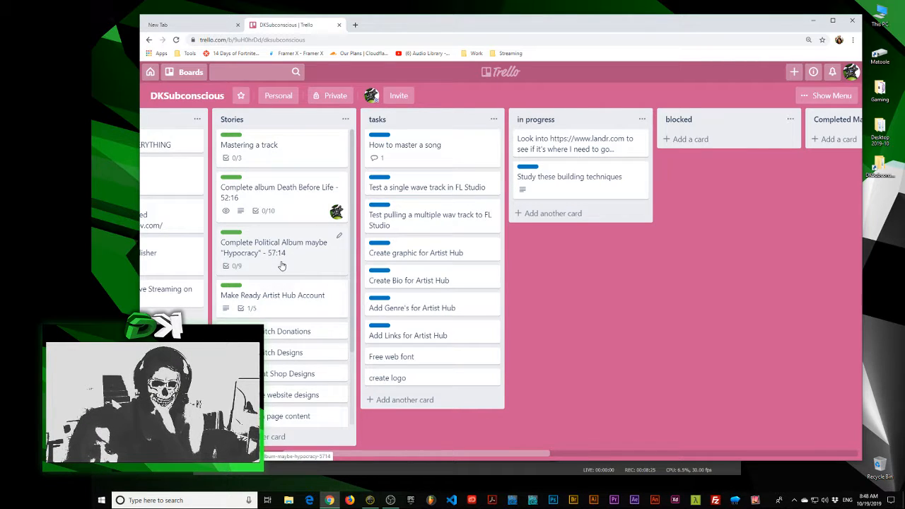
pyautogui.scroll(-1, 286, 329)
pyautogui.scroll(1, 288, 333)
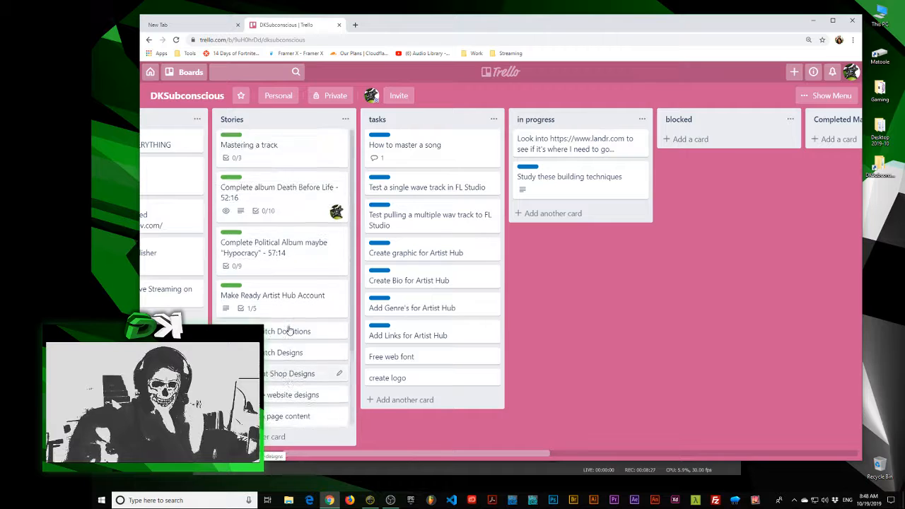
pyautogui.click(277, 153)
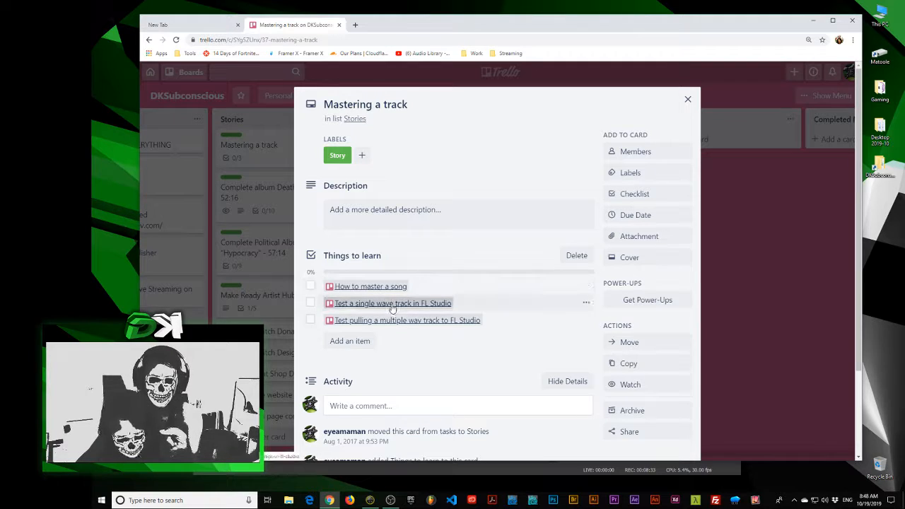
pyautogui.press('Escape')
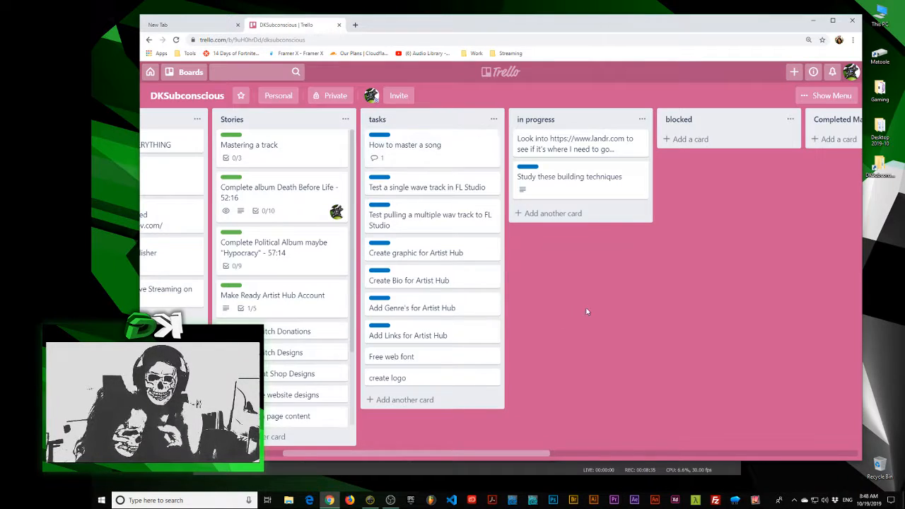
# Examine the monthly completed lists at the end of the board and return to the Epics and Stories lists
pyautogui.moveTo(586, 311); pyautogui.dragTo(148, 297)
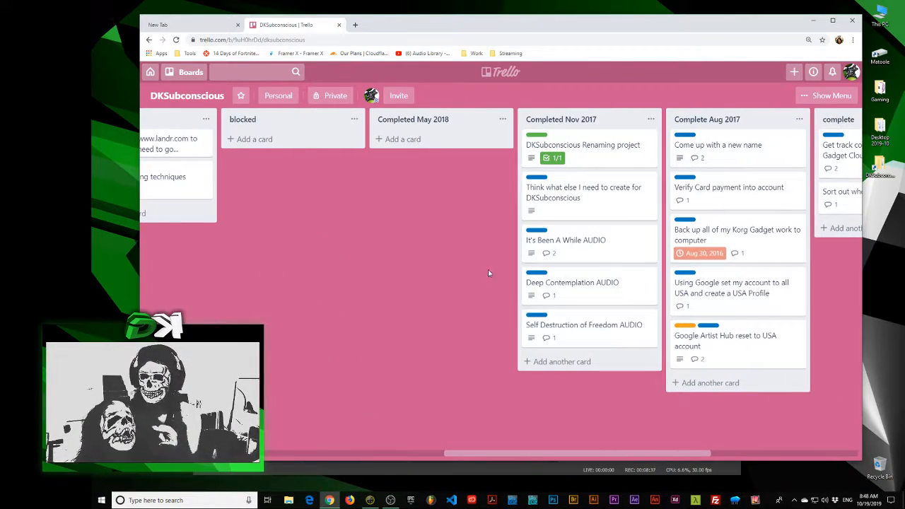
pyautogui.moveTo(488, 271); pyautogui.dragTo(624, 263)
pyautogui.moveTo(459, 269); pyautogui.dragTo(637, 266)
pyautogui.hscroll(-2, 566, 271)
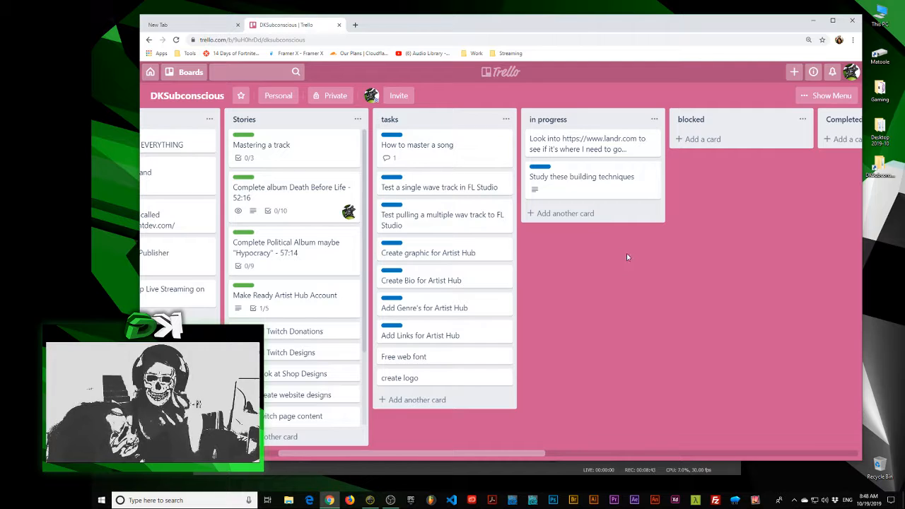
pyautogui.hscroll(-3, 609, 269)
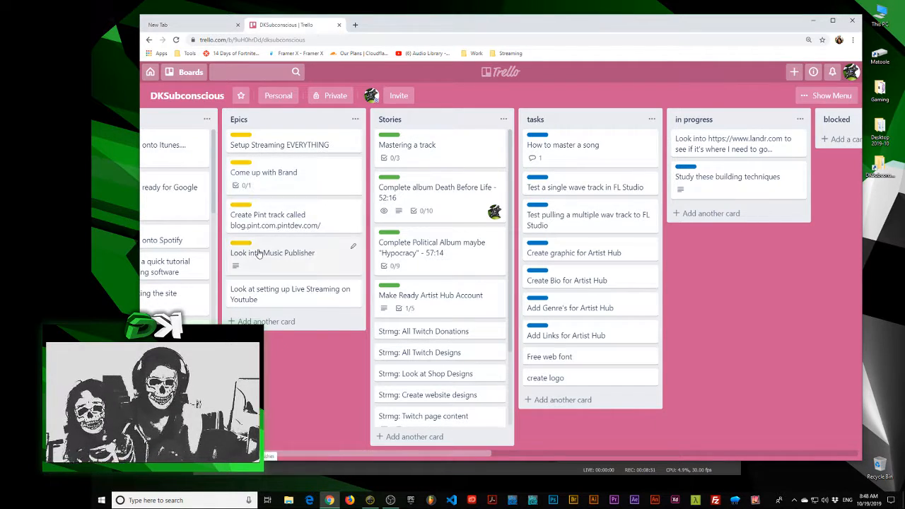
pyautogui.hscroll(-3, 248, 269)
pyautogui.moveTo(403, 360); pyautogui.dragTo(290, 357)
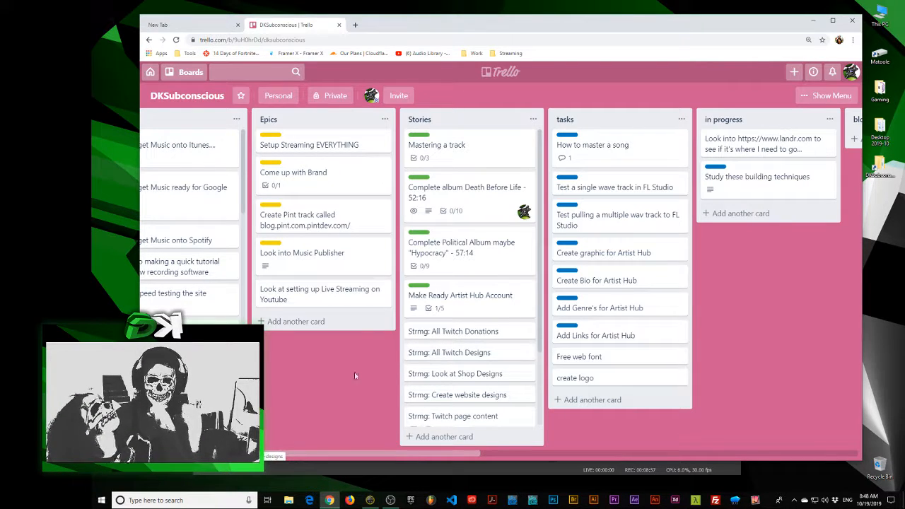
pyautogui.moveTo(309, 361); pyautogui.dragTo(310, 361)
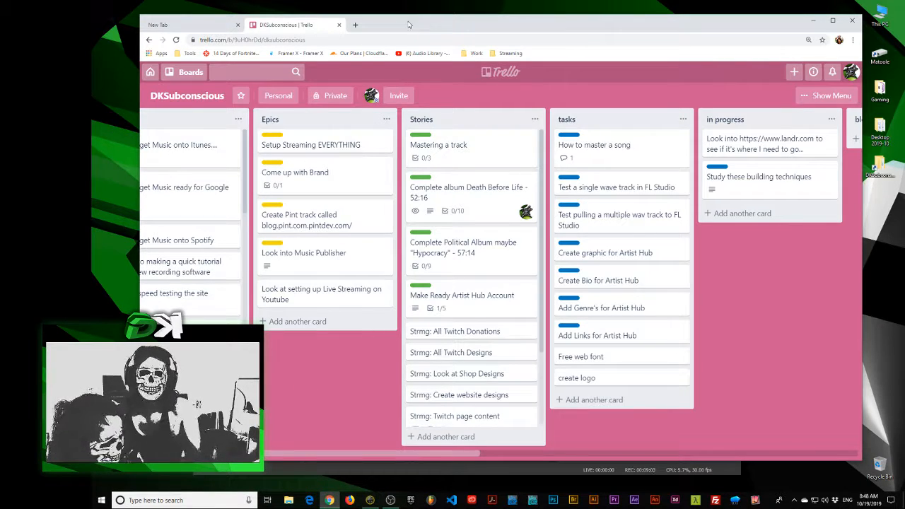
# Switch to the hello world board and set its background to solid orange after trying red, blue and green
pyautogui.moveTo(411, 21); pyautogui.dragTo(398, 19)
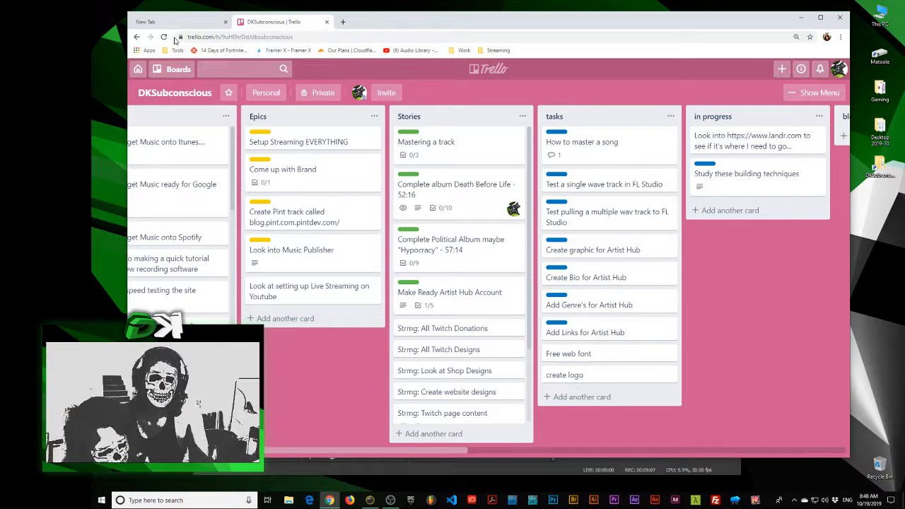
pyautogui.click(173, 69)
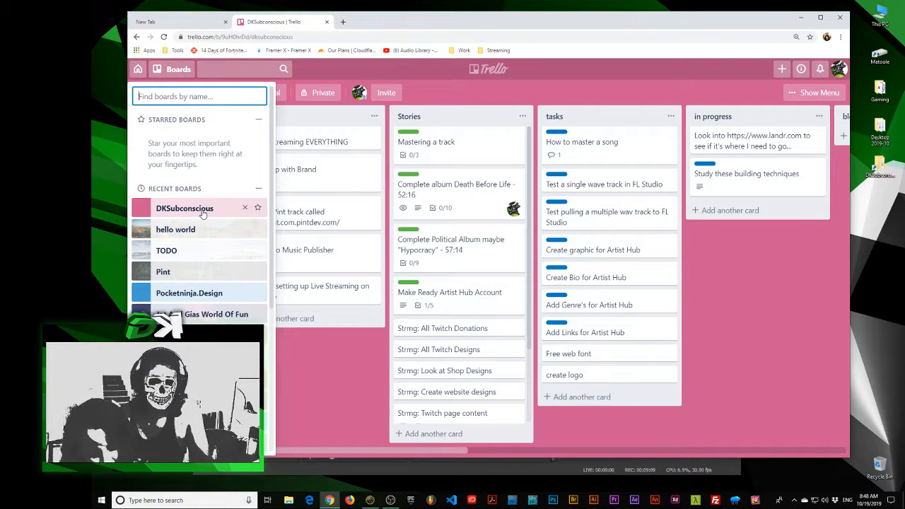
pyautogui.click(210, 230)
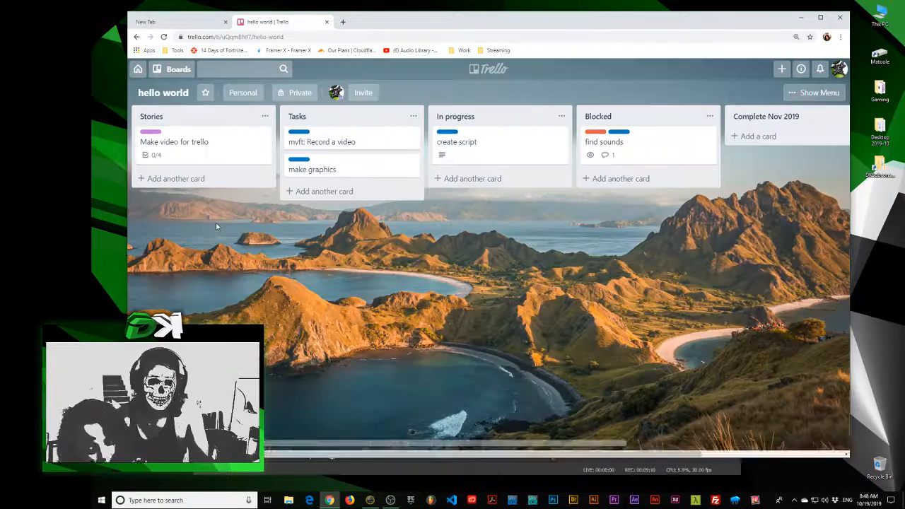
pyautogui.click(806, 94)
pyautogui.click(768, 148)
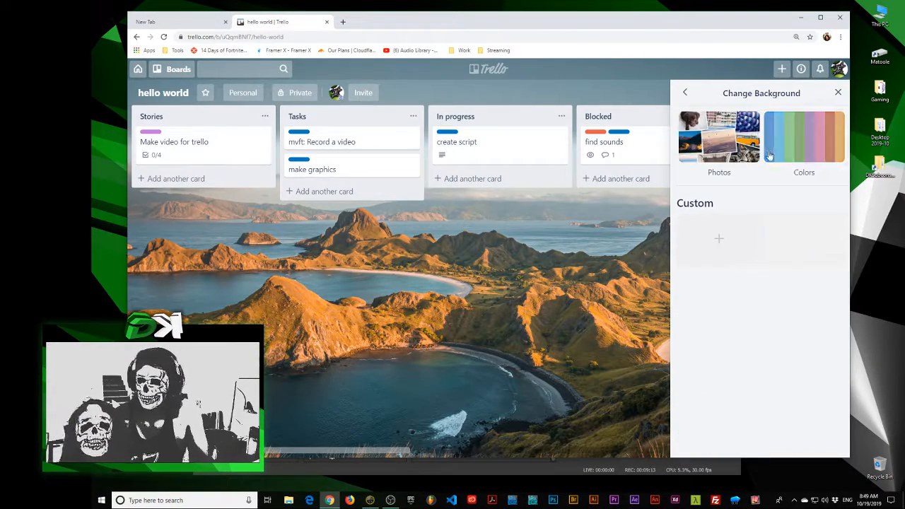
pyautogui.click(785, 140)
pyautogui.click(799, 196)
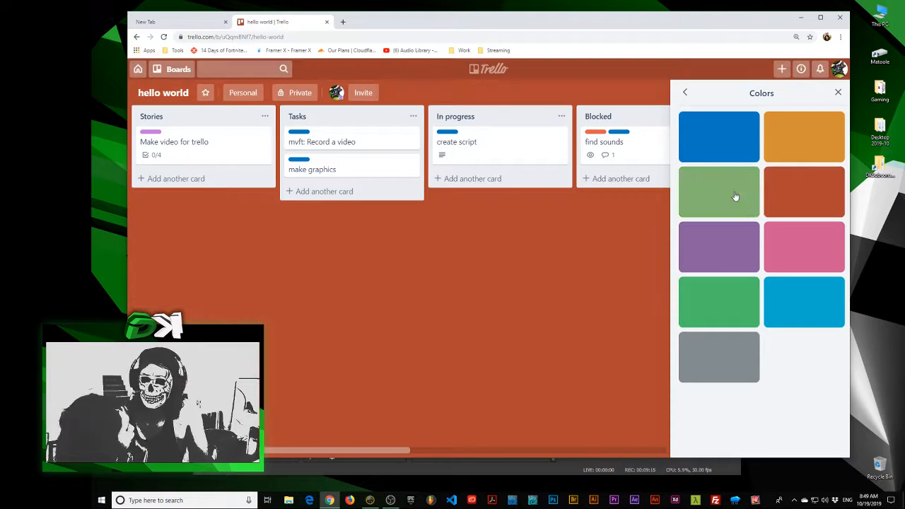
pyautogui.click(719, 137)
pyautogui.click(723, 197)
pyautogui.click(809, 144)
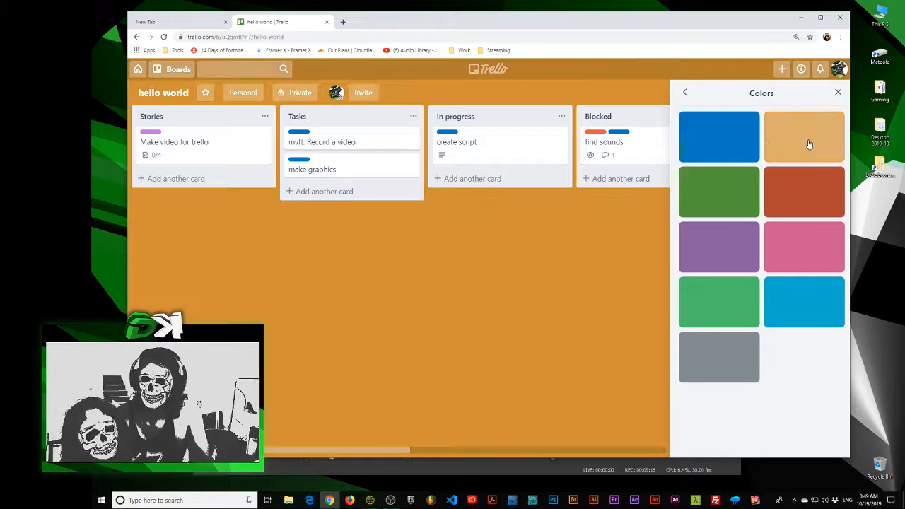
# Set the board background to the dark green leaves photo from Unsplash after trying the desert dune, autumn forest and dark ocean photos
pyautogui.click(681, 89)
pyautogui.click(735, 141)
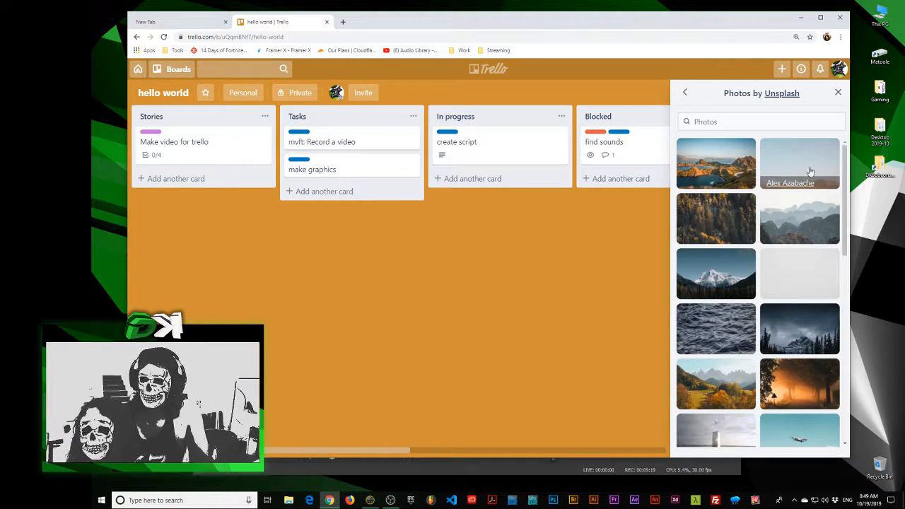
pyautogui.click(791, 183)
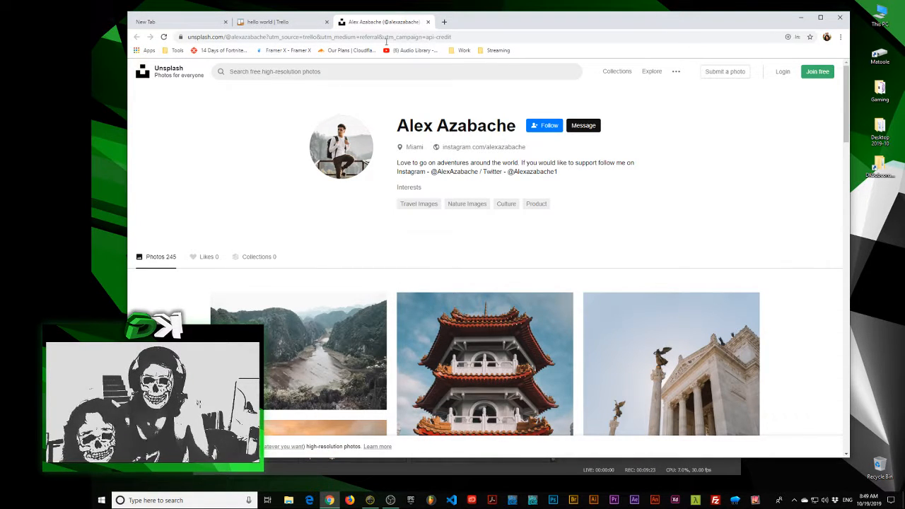
pyautogui.click(429, 22)
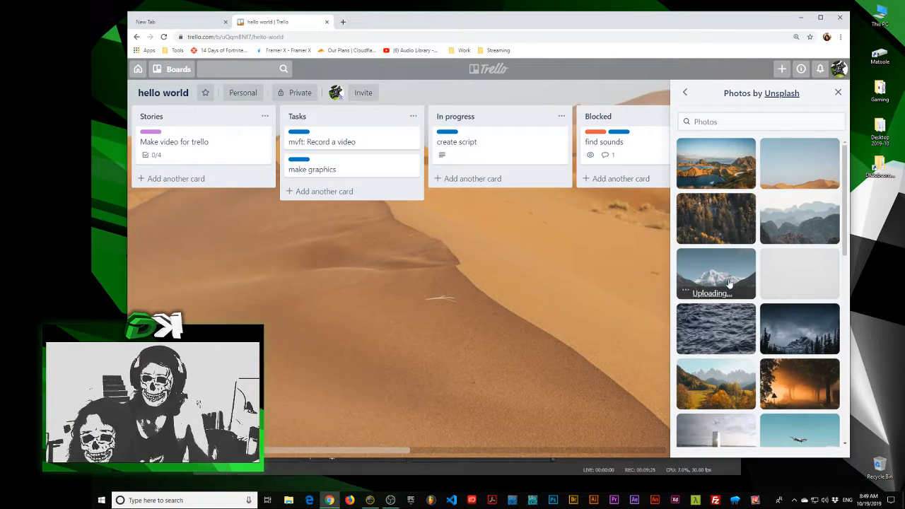
pyautogui.click(730, 284)
pyautogui.click(719, 219)
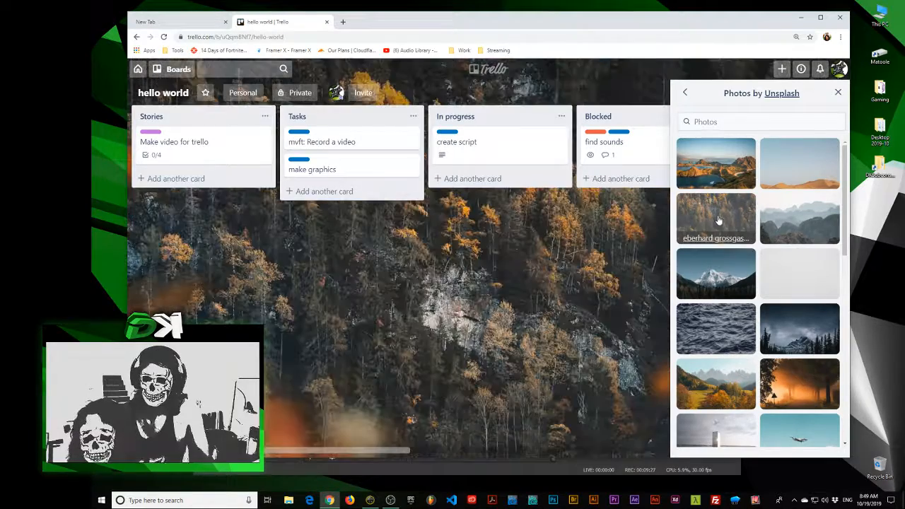
pyautogui.click(714, 341)
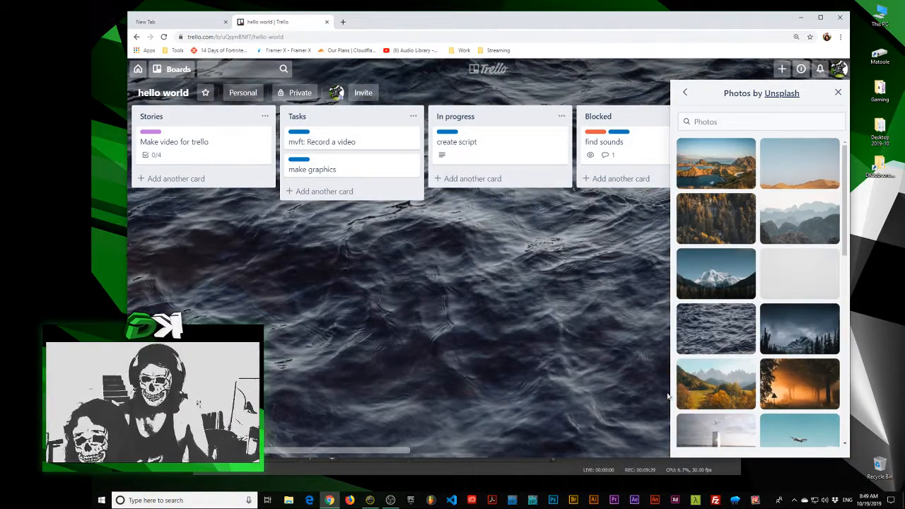
pyautogui.scroll(-5, 723, 382)
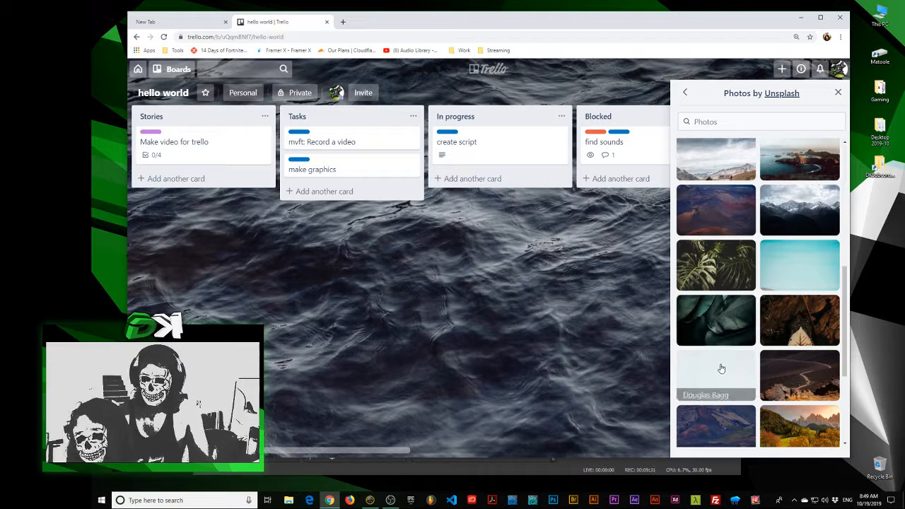
pyautogui.click(724, 382)
pyautogui.click(715, 322)
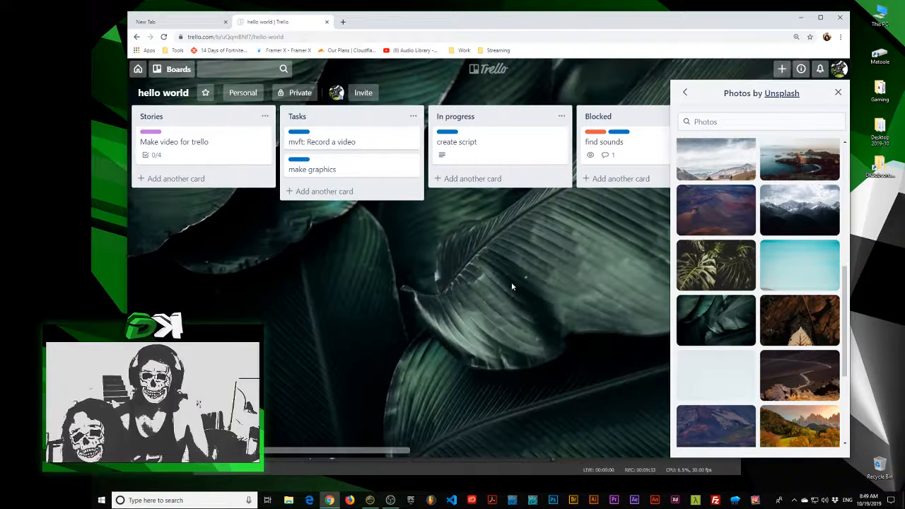
pyautogui.click(838, 93)
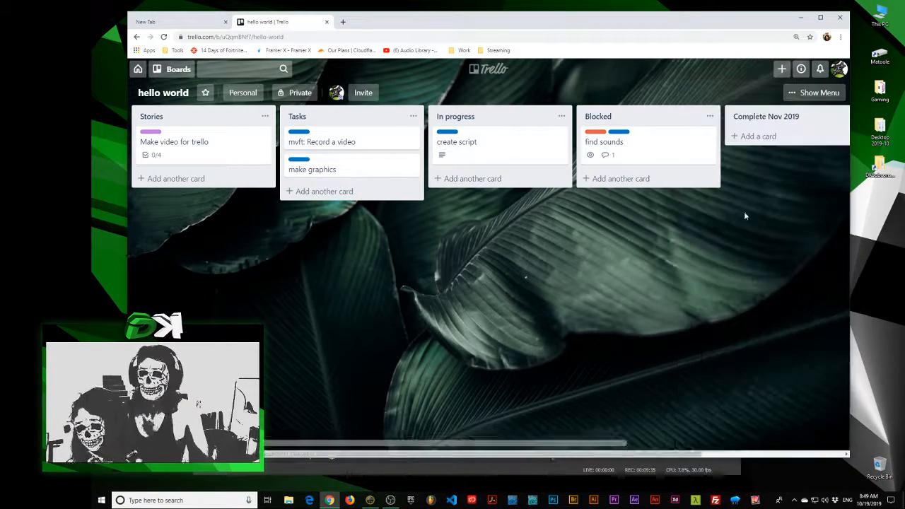
pyautogui.moveTo(522, 22); pyautogui.dragTo(505, 20)
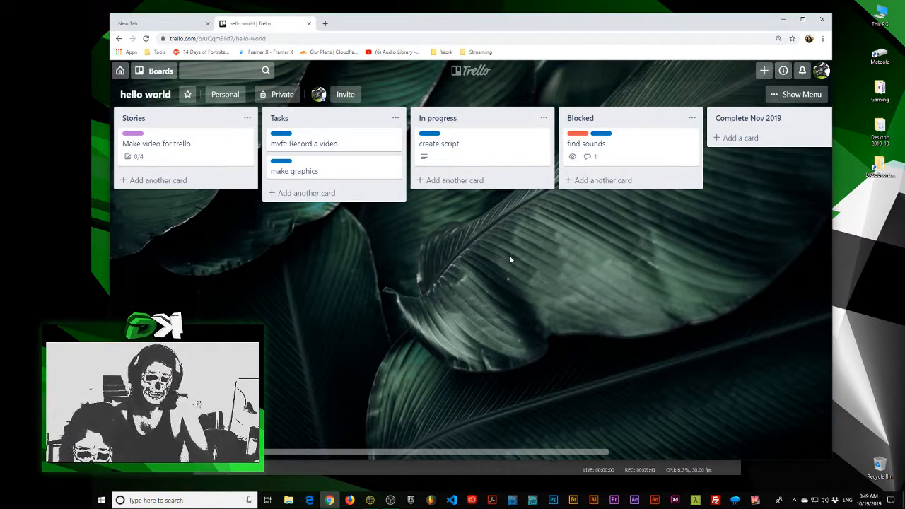
pyautogui.moveTo(736, 30); pyautogui.dragTo(742, 28)
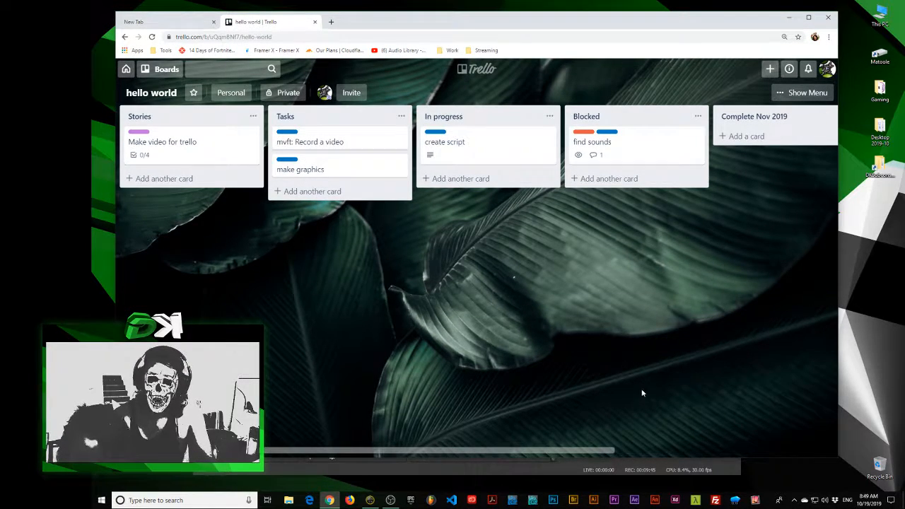
pyautogui.hotkey('alt', 'Tab')
pyautogui.hotkey('alt', 'shift', 'Tab')
pyautogui.hotkey('alt', 'Tab')
pyautogui.hotkey('alt', 'shift', 'Tab')
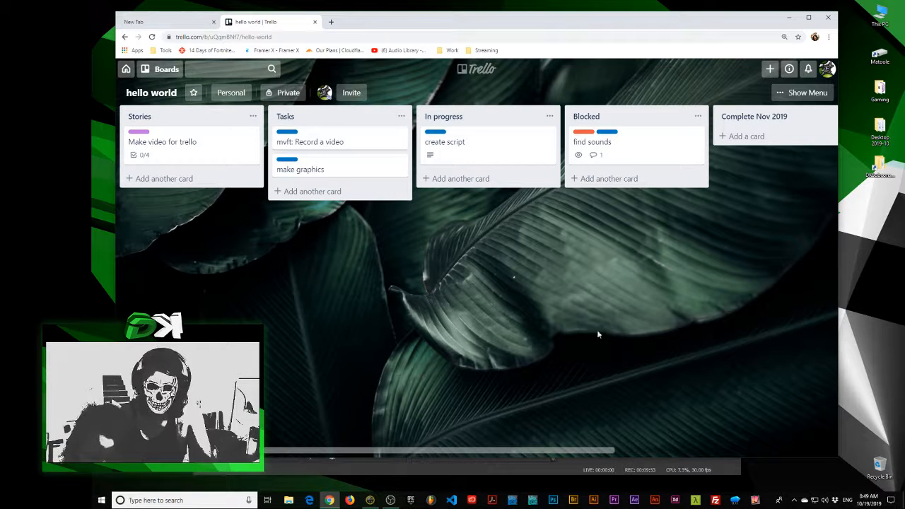
pyautogui.moveTo(282, 222); pyautogui.dragTo(275, 221)
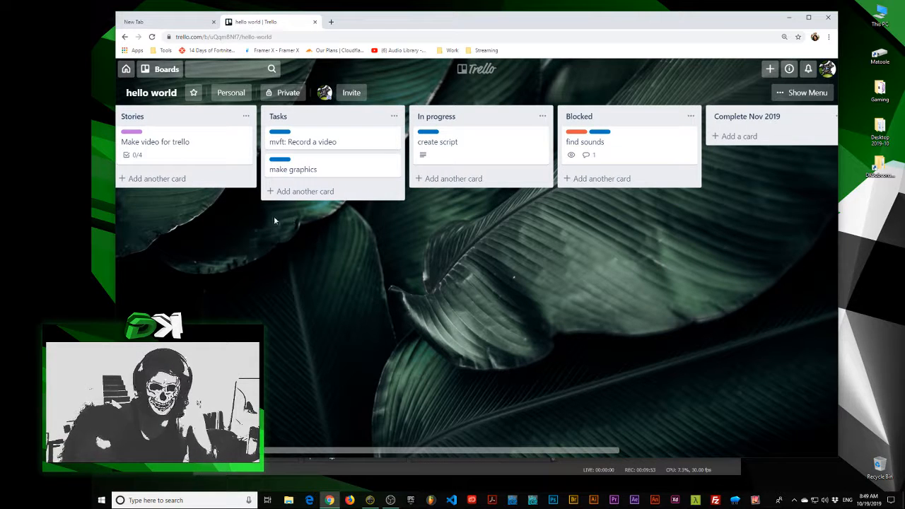
pyautogui.click(167, 68)
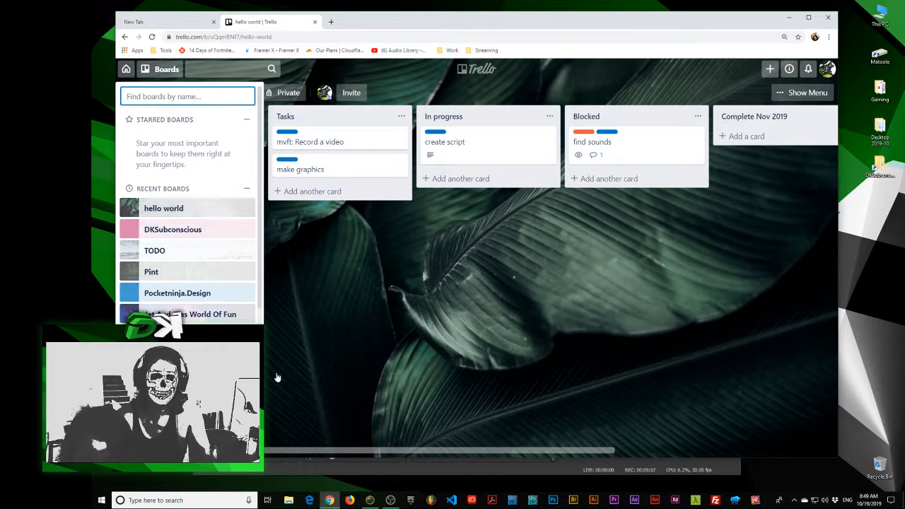
pyautogui.click(501, 362)
pyautogui.click(156, 72)
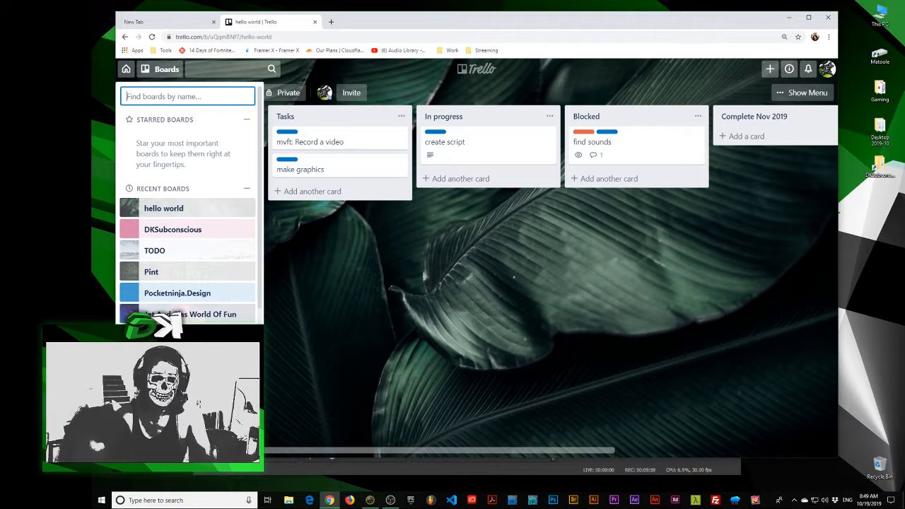
pyautogui.click(455, 269)
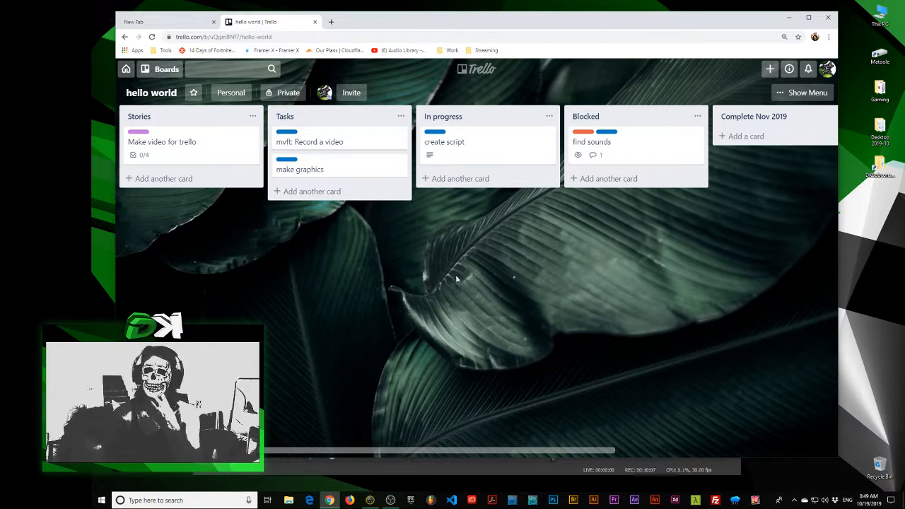
# Switch to the Pocketninja.Design board and review the "Music Mans Website" card in the Epics list
pyautogui.click(162, 70)
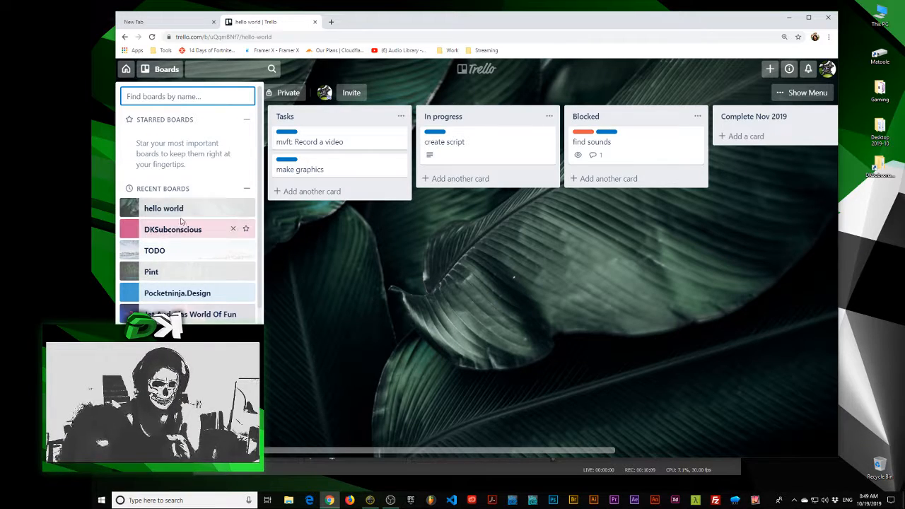
pyautogui.click(194, 298)
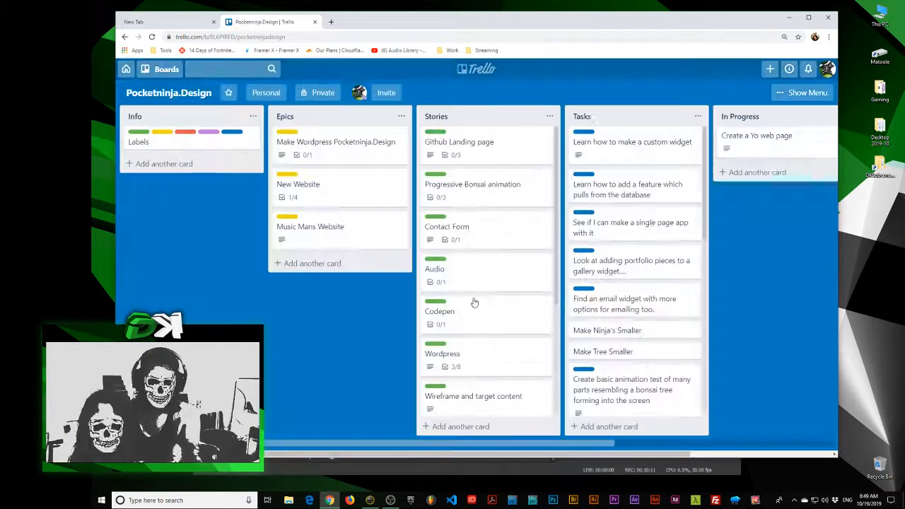
pyautogui.moveTo(364, 345); pyautogui.dragTo(198, 265)
pyautogui.click(198, 230)
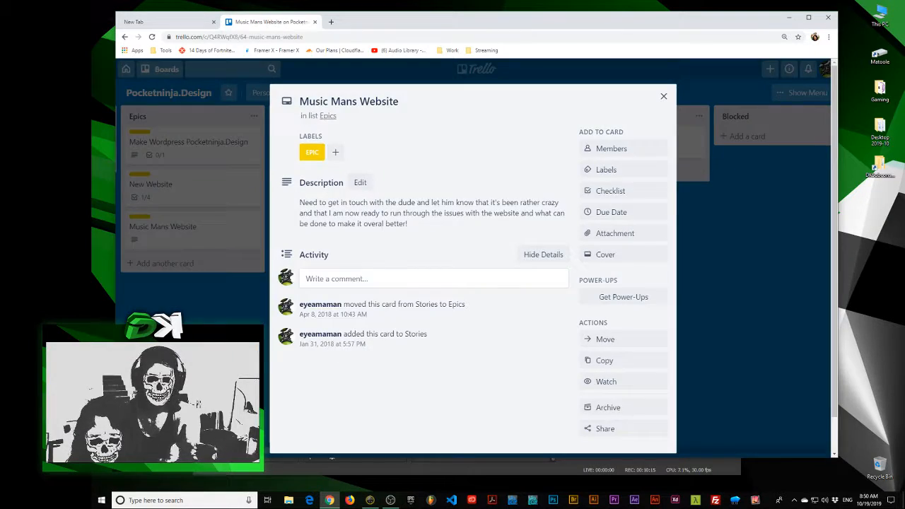
pyautogui.click(197, 230)
# Review the linked checklist items on the "Github Landing page" and "Contact Form" cards in the Stories list
pyautogui.moveTo(216, 339); pyautogui.dragTo(150, 339)
pyautogui.click(289, 160)
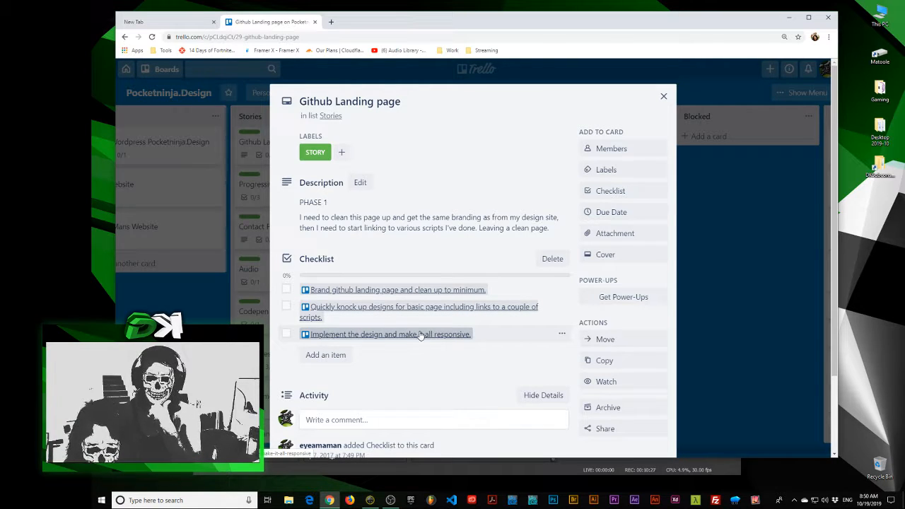
pyautogui.press('Escape')
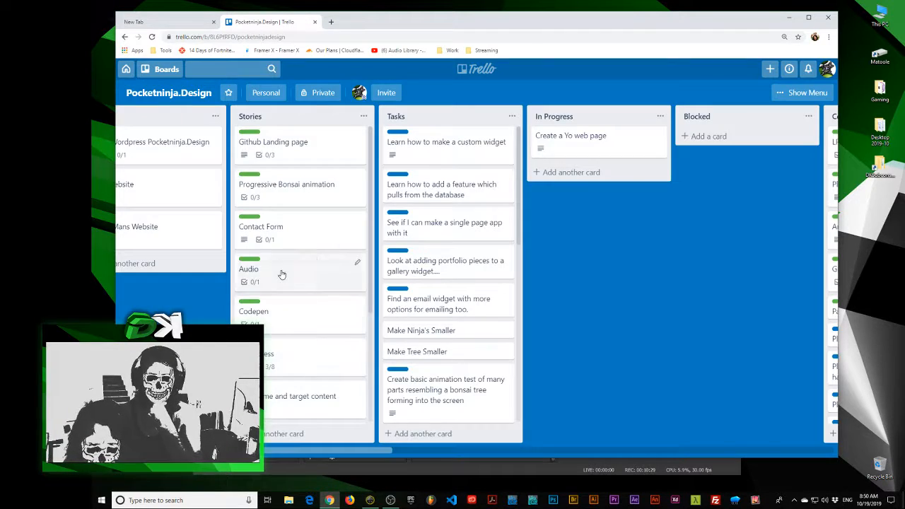
pyautogui.click(282, 233)
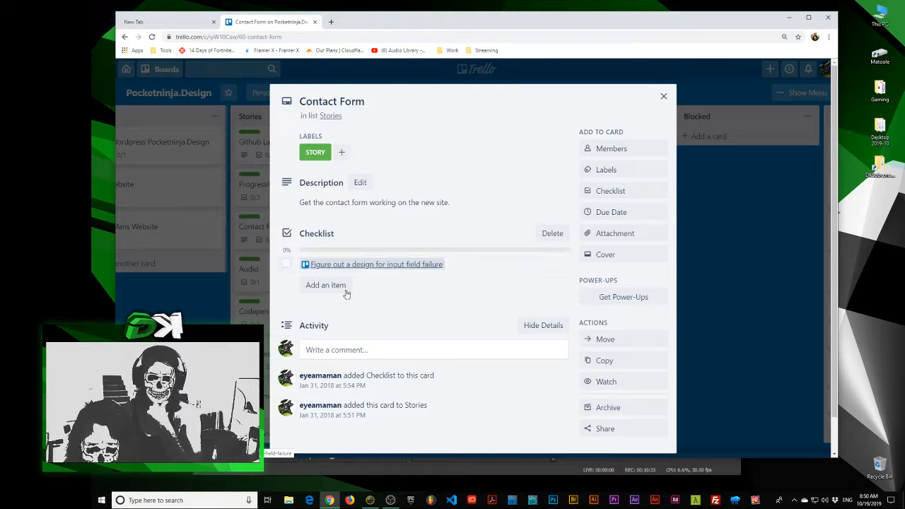
pyautogui.press('Escape')
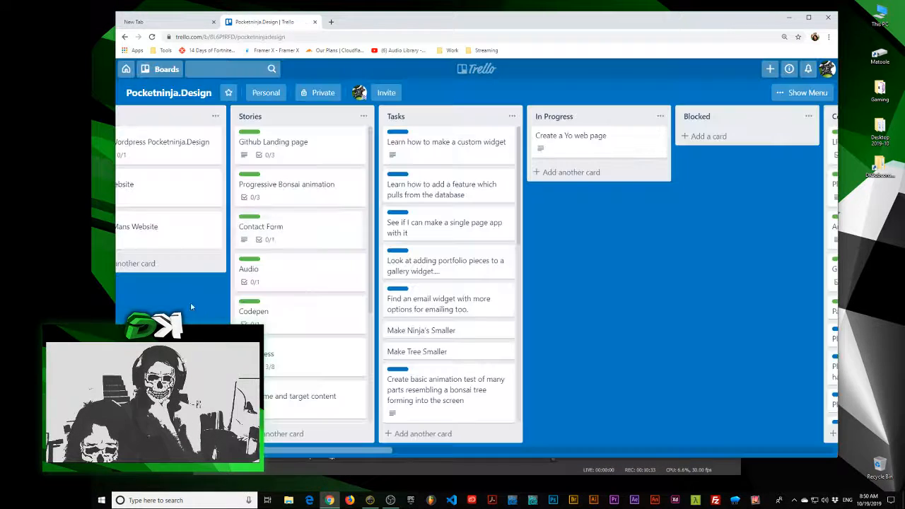
pyautogui.click(268, 230)
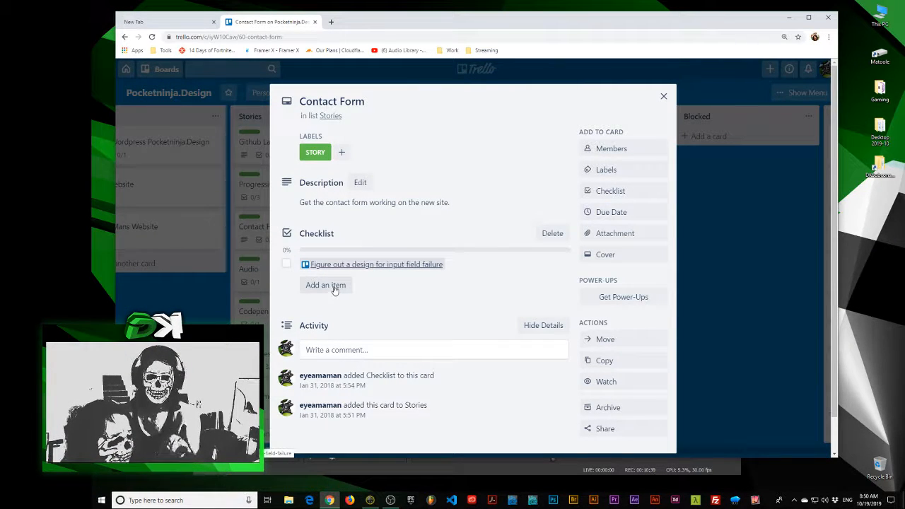
pyautogui.click(253, 379)
# Examine the monthly completed lists towards the end of the Pocketninja.Design board and return to the Epics and Stories lists
pyautogui.moveTo(538, 311); pyautogui.dragTo(94, 302)
pyautogui.moveTo(658, 318); pyautogui.dragTo(92, 309)
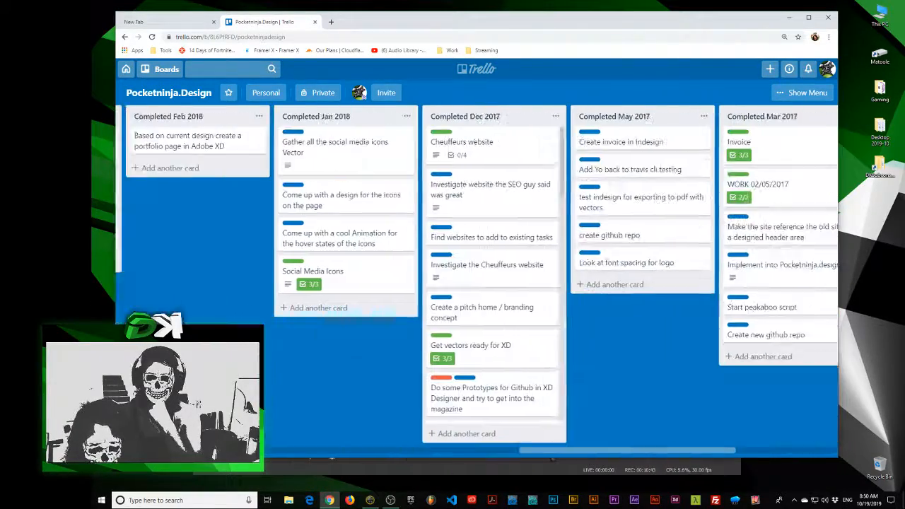
pyautogui.moveTo(658, 355); pyautogui.dragTo(361, 353)
pyautogui.moveTo(579, 361); pyautogui.dragTo(737, 359)
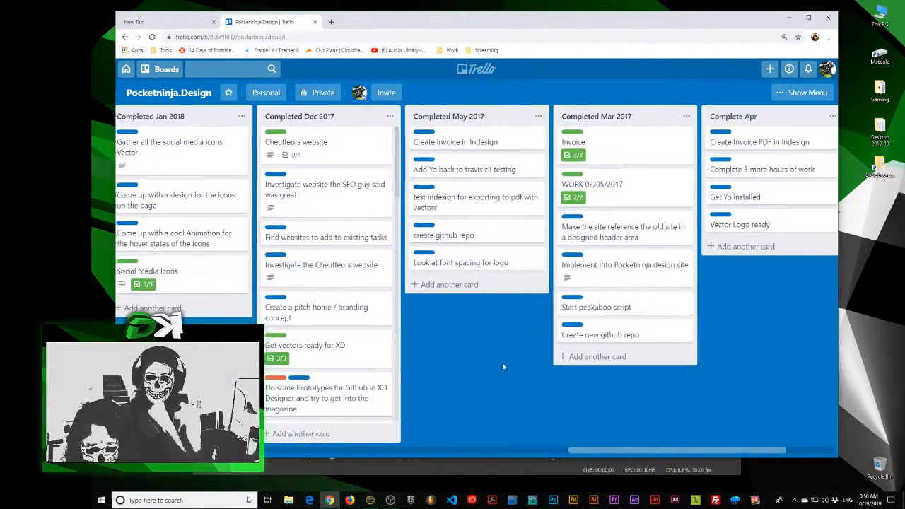
pyautogui.moveTo(481, 366); pyautogui.dragTo(792, 362)
pyautogui.moveTo(276, 362); pyautogui.dragTo(848, 359)
pyautogui.moveTo(136, 357); pyautogui.dragTo(680, 352)
pyautogui.moveTo(357, 356); pyautogui.dragTo(403, 356)
# Look through the cards in the Stories and Tasks lists and return to the start of the board
pyautogui.scroll(-3, 524, 356)
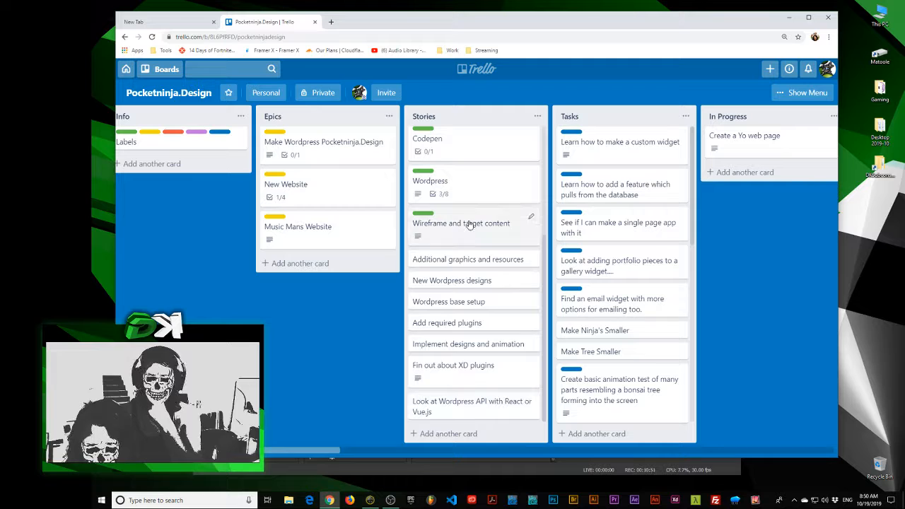
pyautogui.moveTo(320, 348); pyautogui.dragTo(203, 348)
pyautogui.scroll(3, 347, 297)
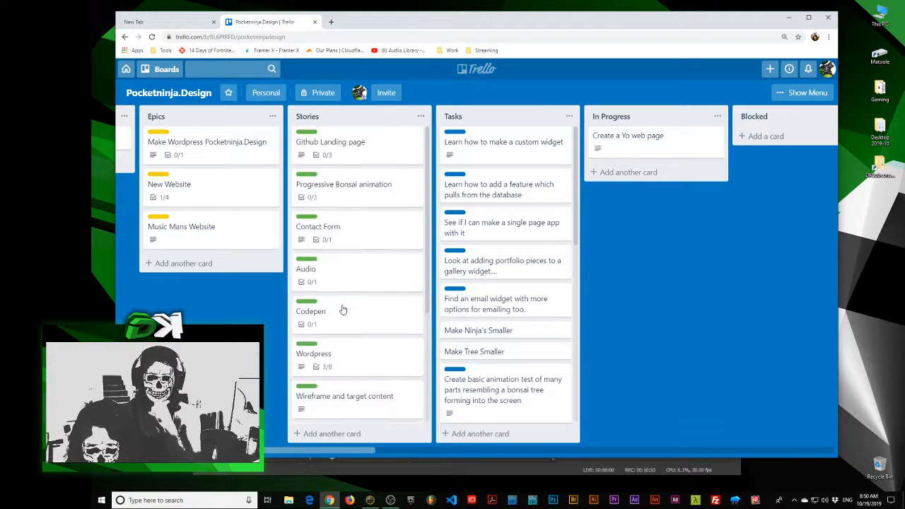
pyautogui.moveTo(663, 287); pyautogui.dragTo(727, 245)
pyautogui.moveTo(736, 282); pyautogui.dragTo(447, 182)
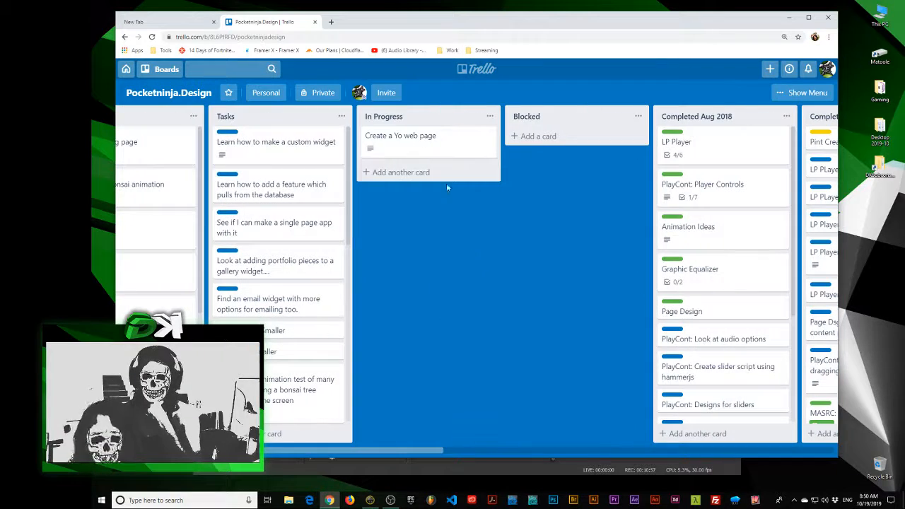
pyautogui.scroll(-6, 282, 331)
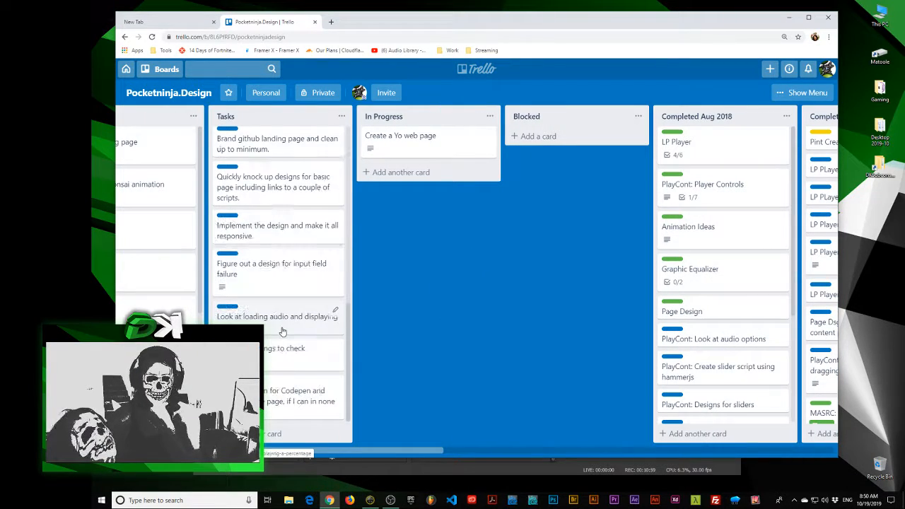
pyautogui.scroll(3, 283, 331)
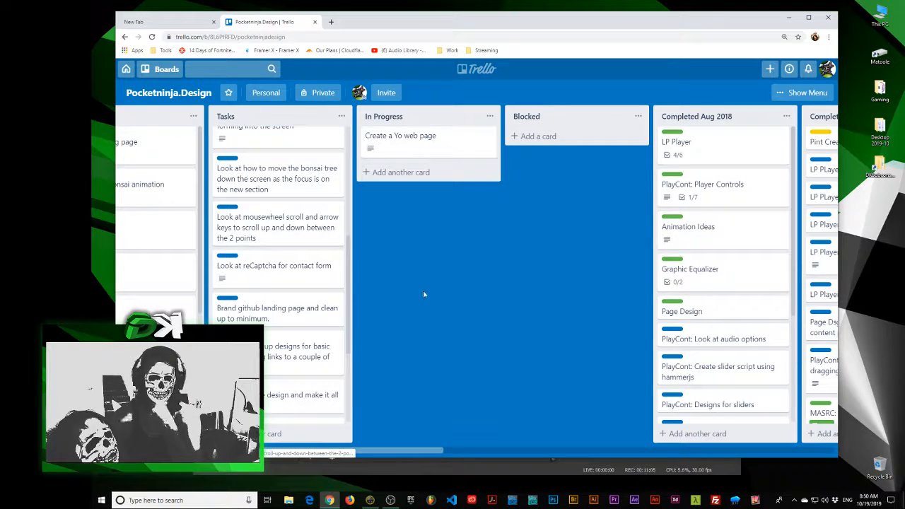
pyautogui.moveTo(424, 299); pyautogui.dragTo(655, 311)
pyautogui.moveTo(584, 304); pyautogui.dragTo(808, 289)
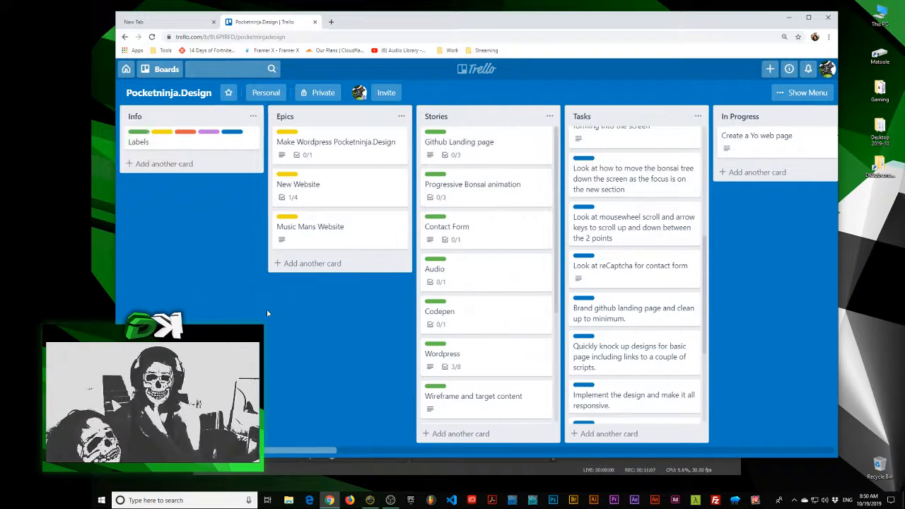
pyautogui.moveTo(529, 32); pyautogui.dragTo(524, 34)
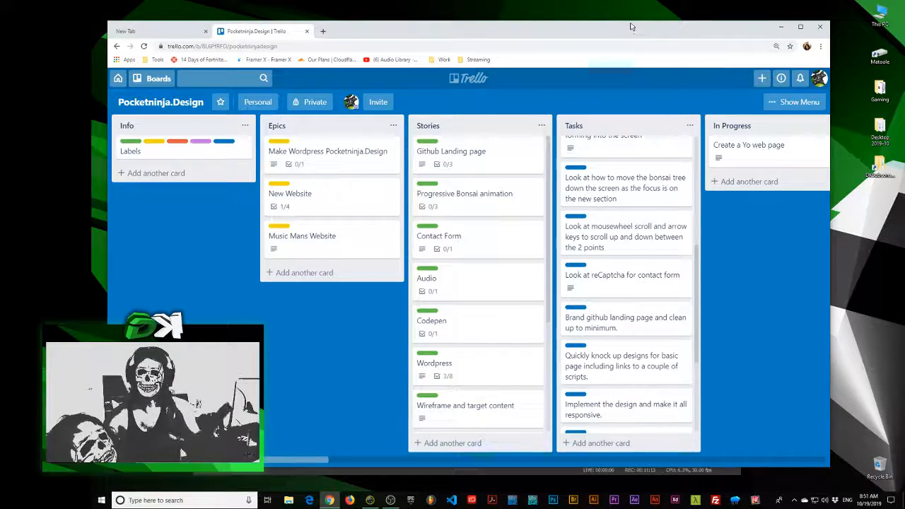
pyautogui.moveTo(631, 26); pyautogui.dragTo(668, 24)
pyautogui.hotkey('alt', 'Tab')
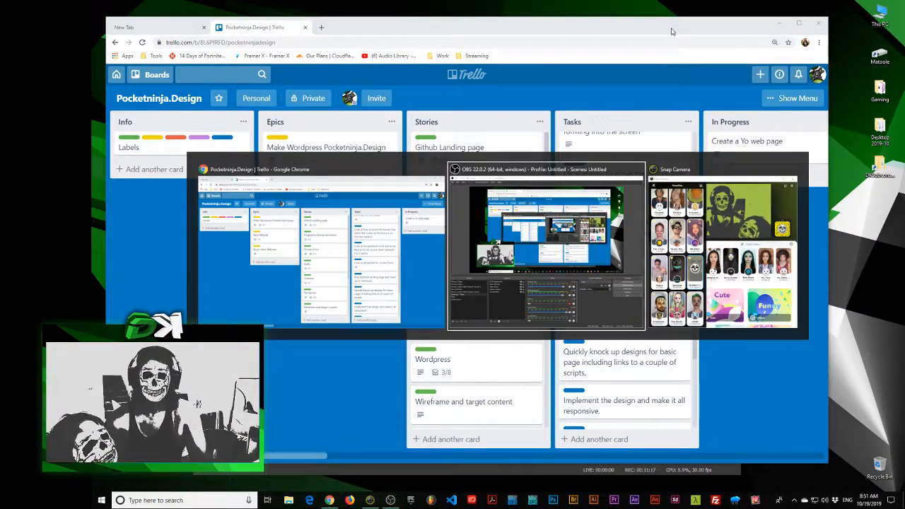